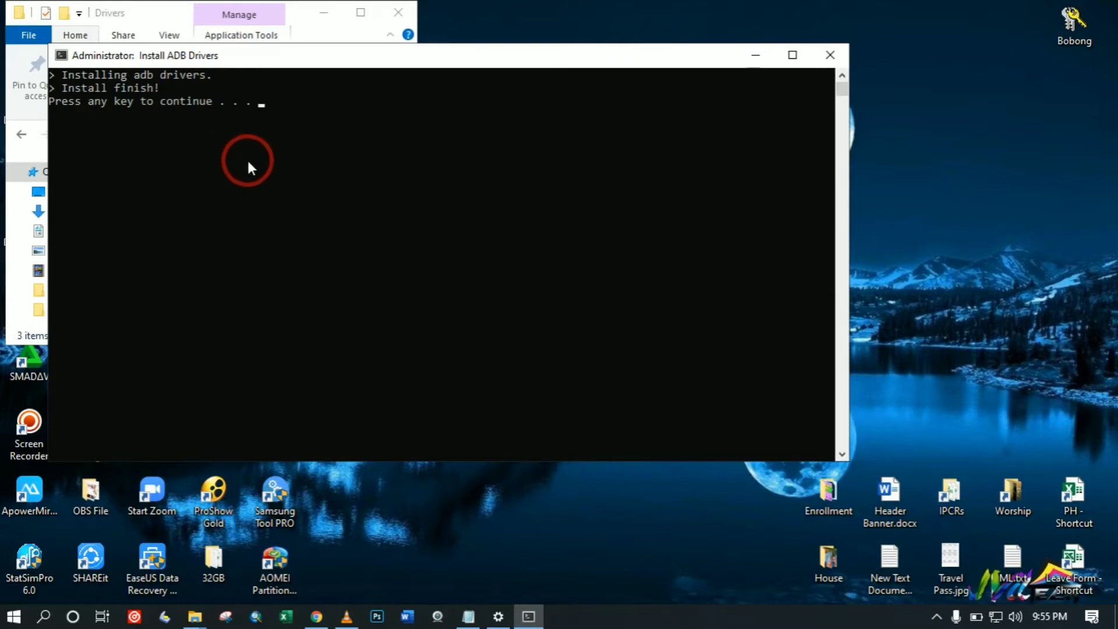
Dismiss the finished ADB installer console and select HUAWEI Drivers.exe in the Drivers folder.
{"action": "key", "text": "Return"}
{"action": "left_click", "coordinate": [222, 201]}
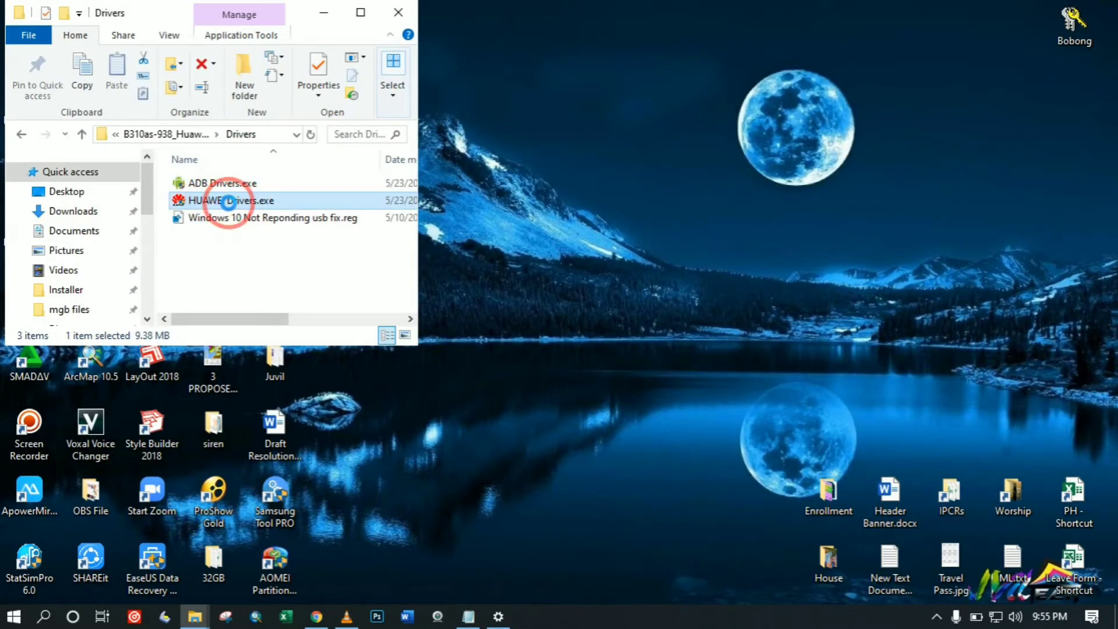
Run HUAWEI Drivers.exe as administrator and close its console after 'Install finish!' appears.
{"action": "right_click", "coordinate": [215, 204]}
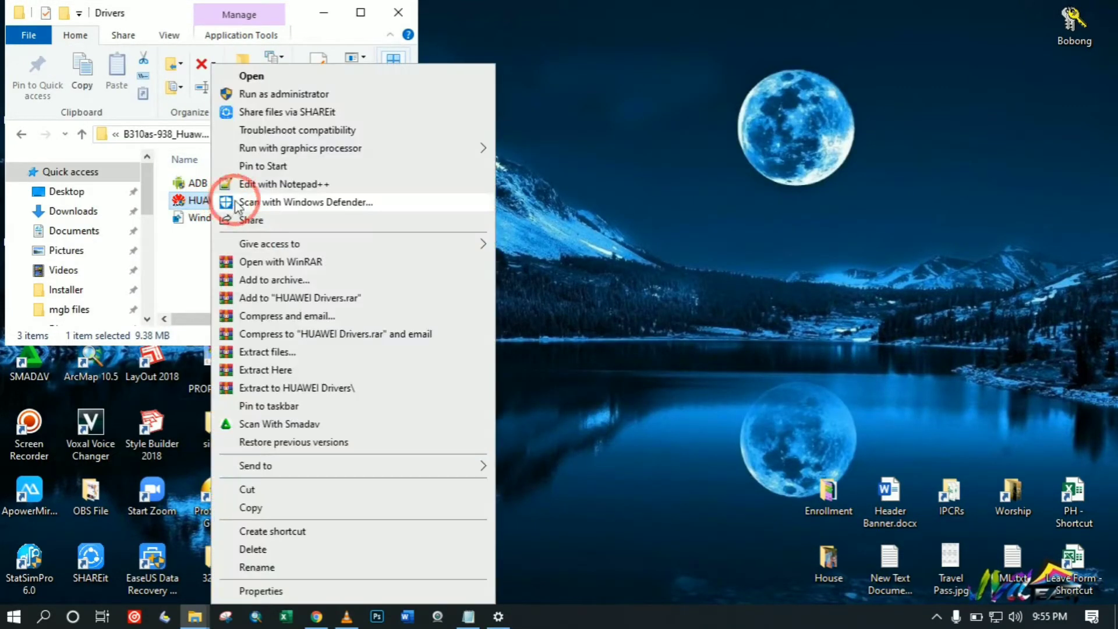
{"action": "left_click", "coordinate": [276, 94]}
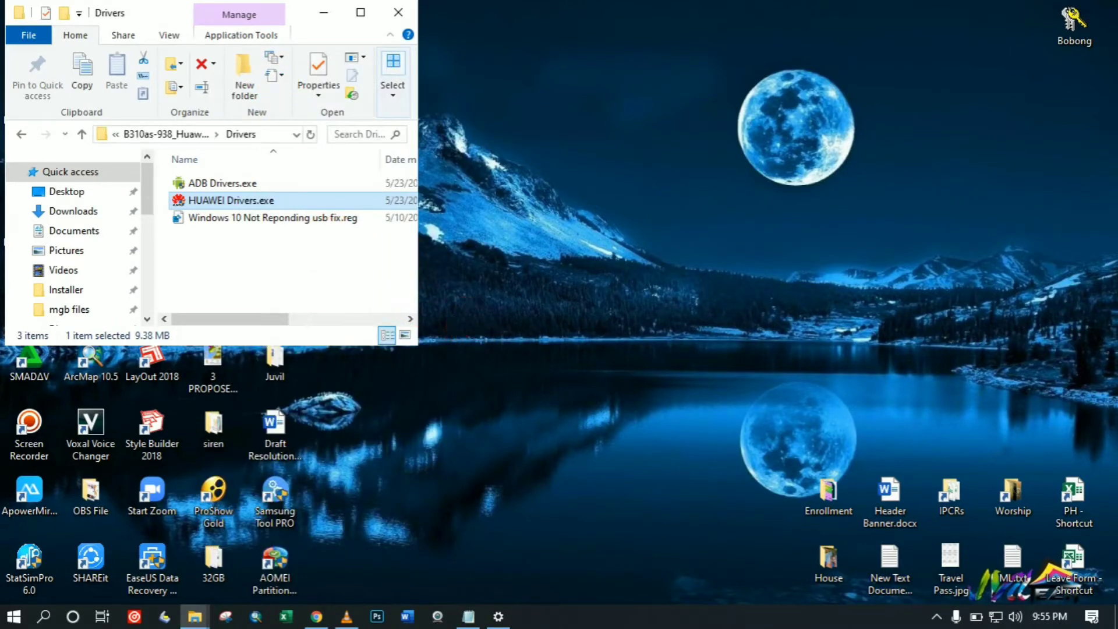
{"action": "left_click", "coordinate": [488, 414]}
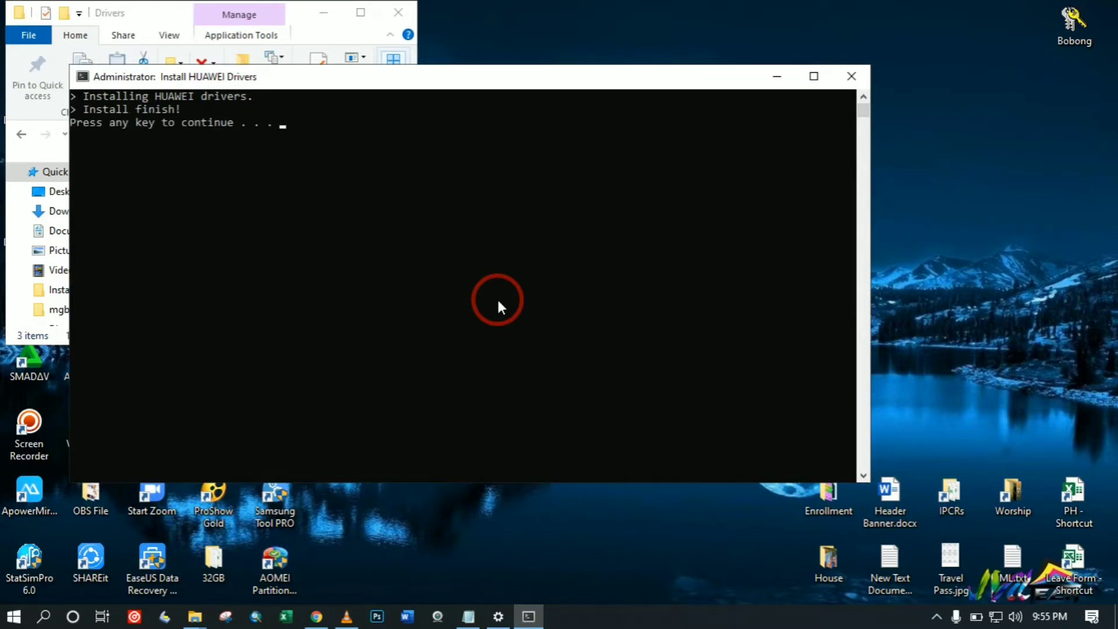
{"action": "key", "text": "Return"}
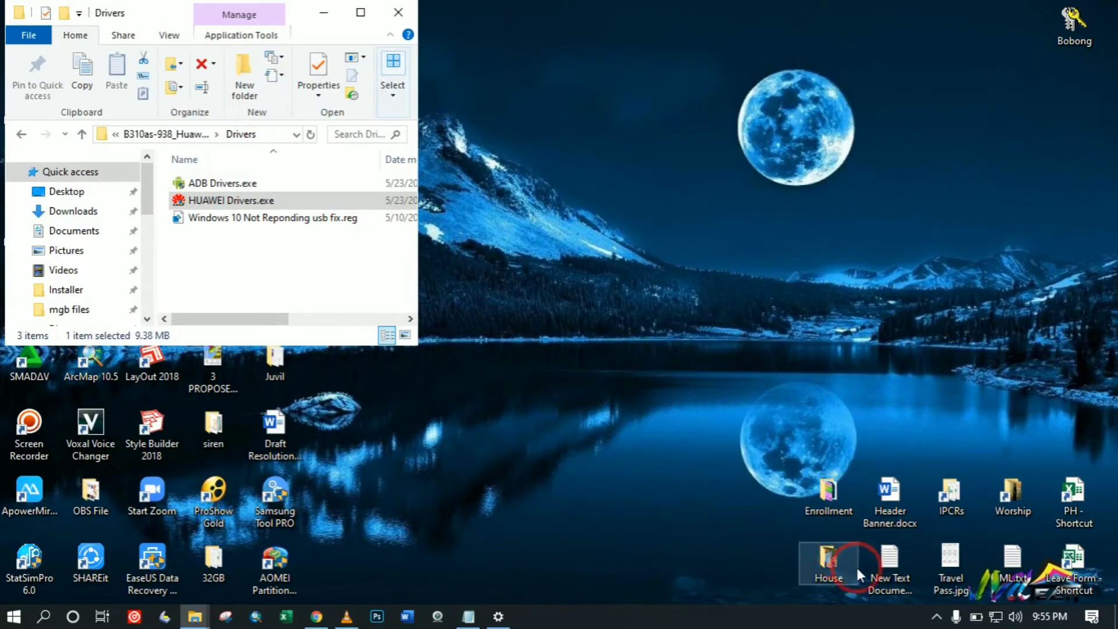
Import 'Windows 10 Not Reponding usb fix.reg' into the registry, accept the success message, and close the Drivers window.
{"action": "left_click", "coordinate": [936, 616]}
{"action": "left_click", "coordinate": [906, 586]}
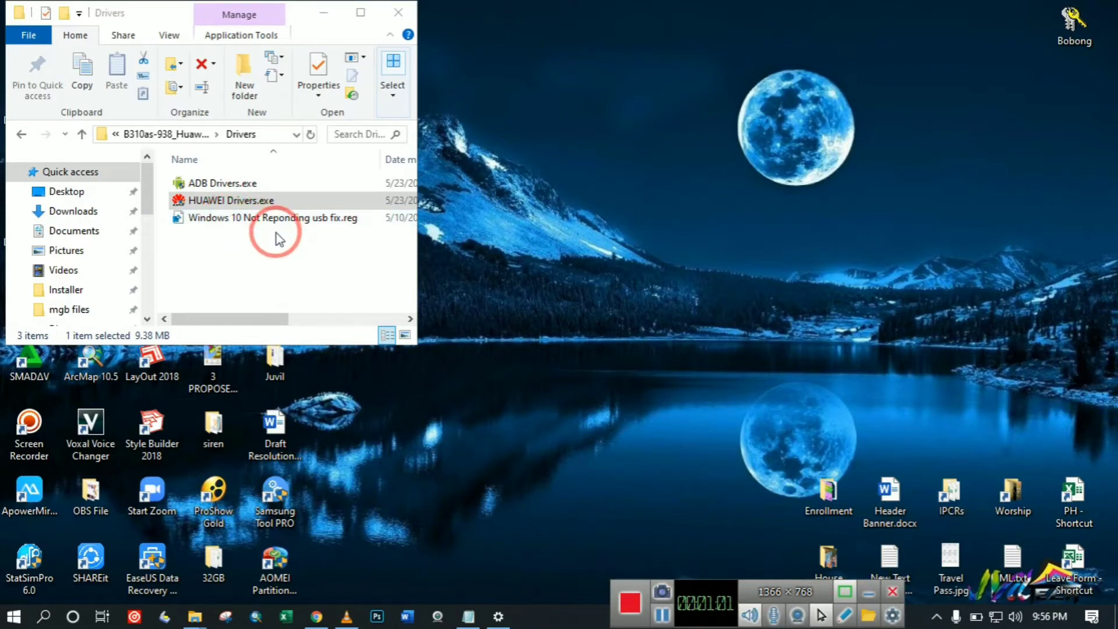
{"action": "left_click", "coordinate": [237, 226]}
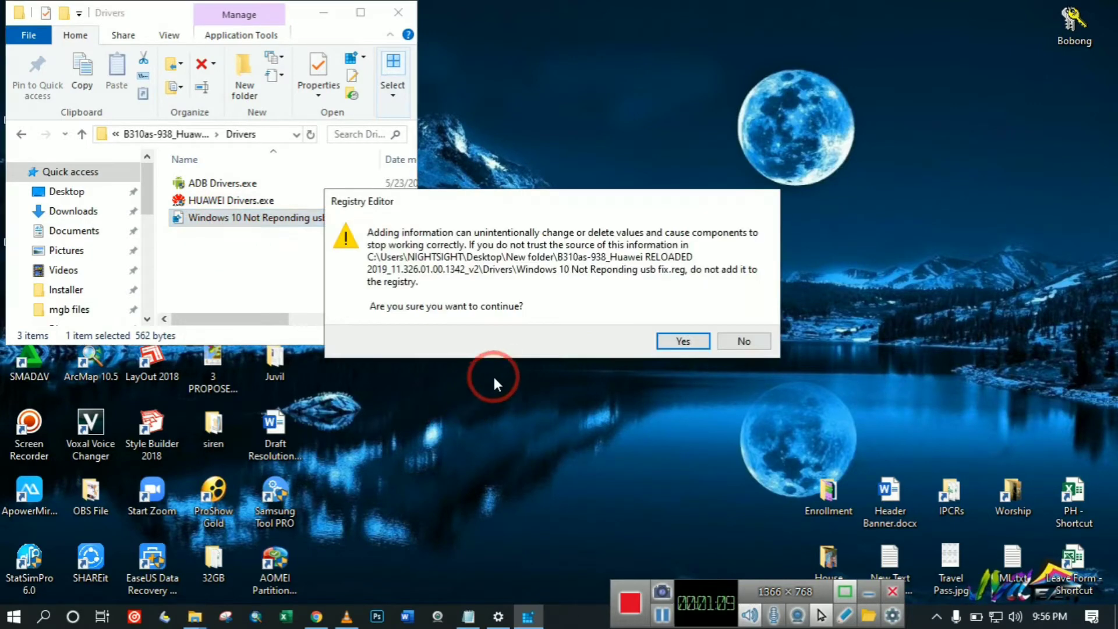
{"action": "left_click", "coordinate": [738, 339]}
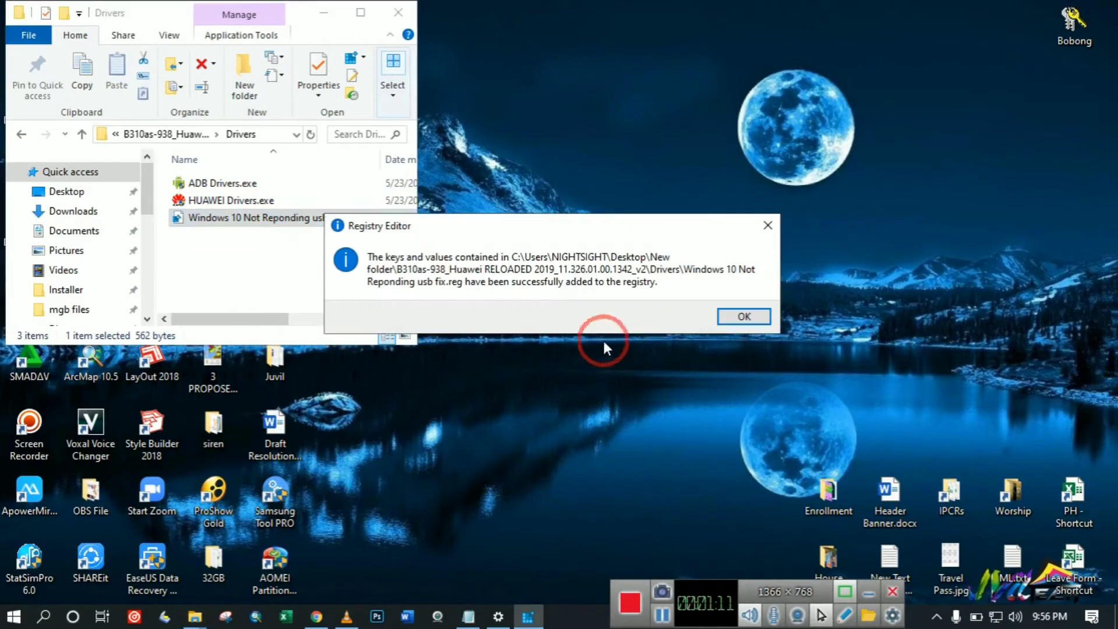
{"action": "left_click", "coordinate": [745, 315]}
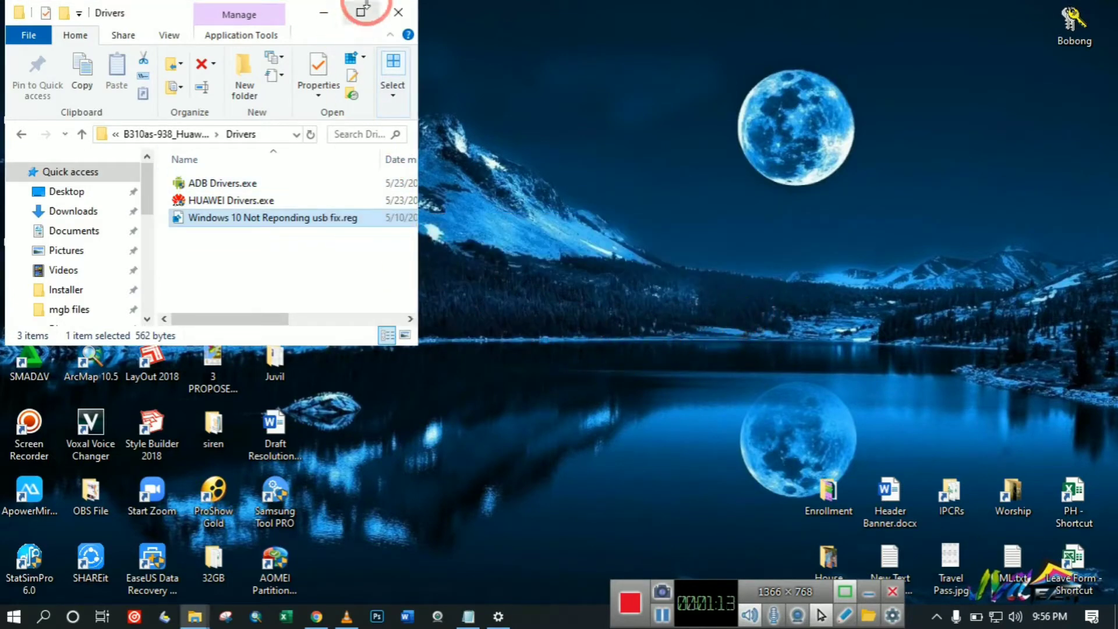
{"action": "left_click", "coordinate": [399, 12]}
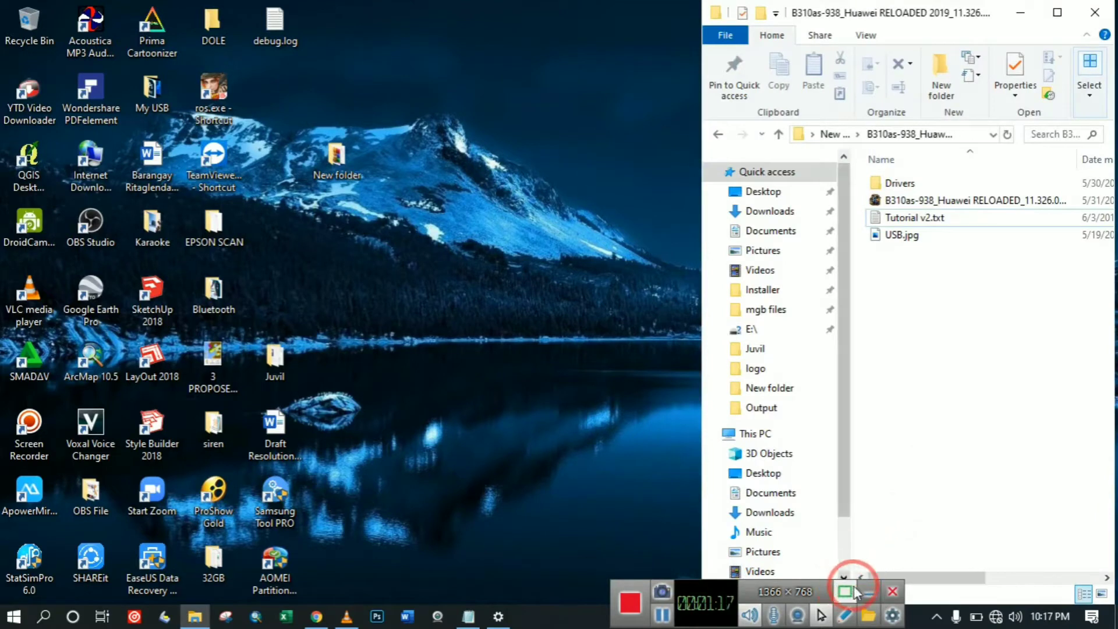
Open a second File Explorer window at This PC with Win+E.
{"action": "left_click", "coordinate": [868, 592]}
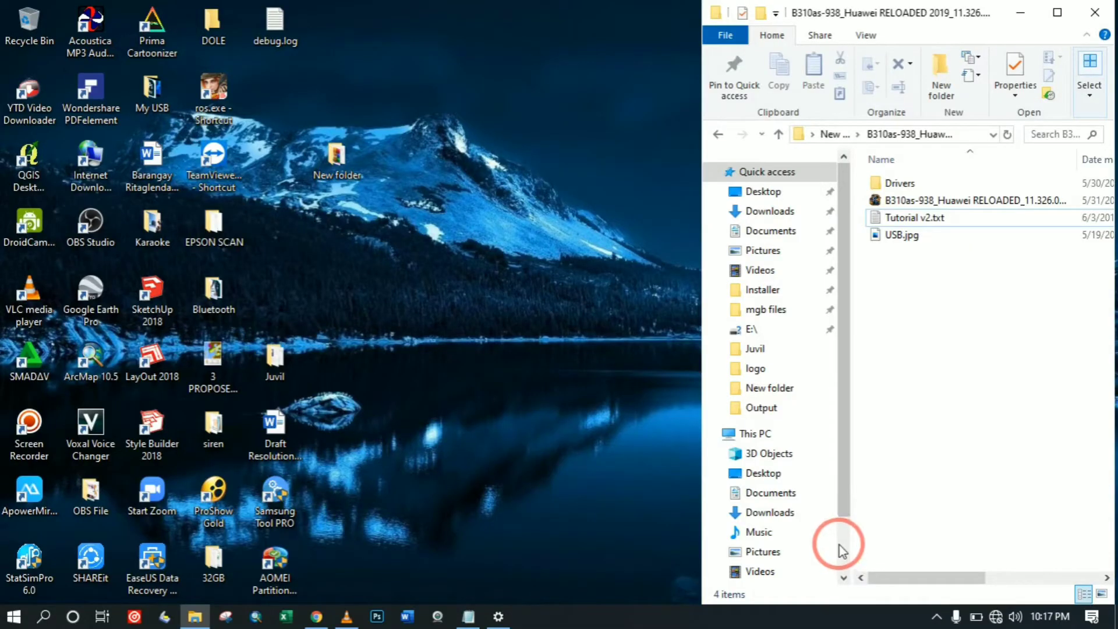
{"action": "key", "text": "super+e"}
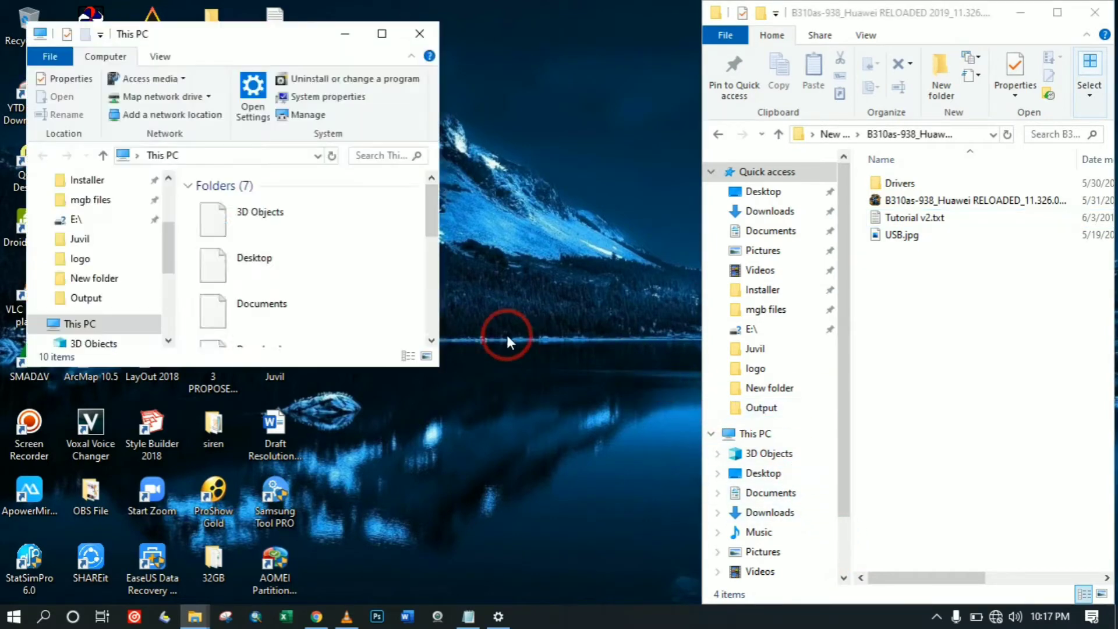
Close This PC and launch Device Manager by running devmgmt.msc.
{"action": "left_click", "coordinate": [419, 34]}
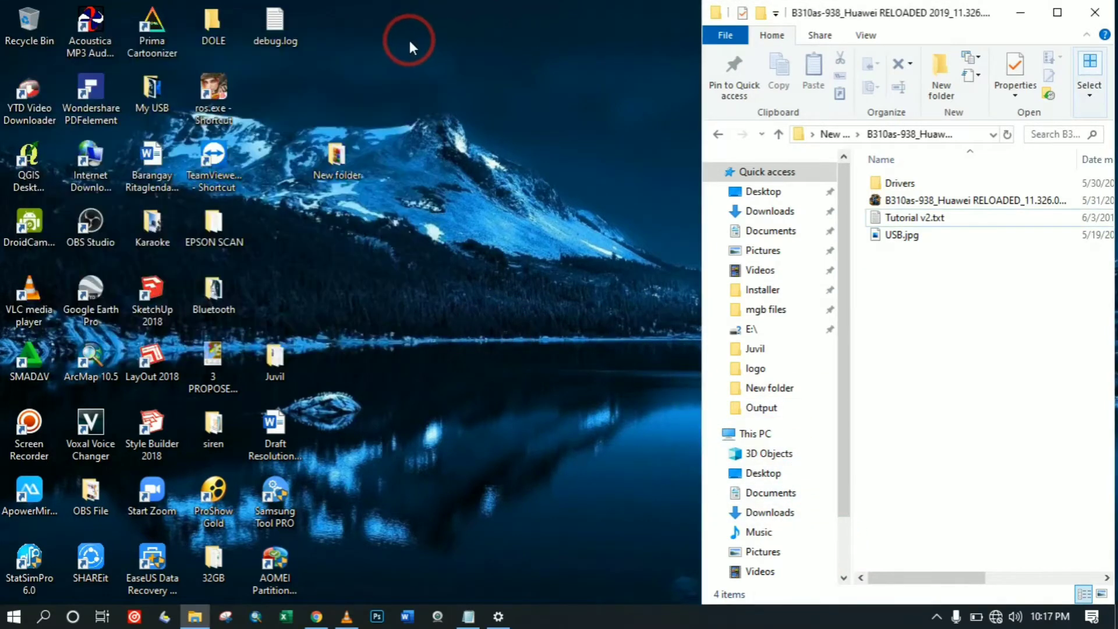
{"action": "key", "text": "super+r"}
{"action": "type", "text": "de"}
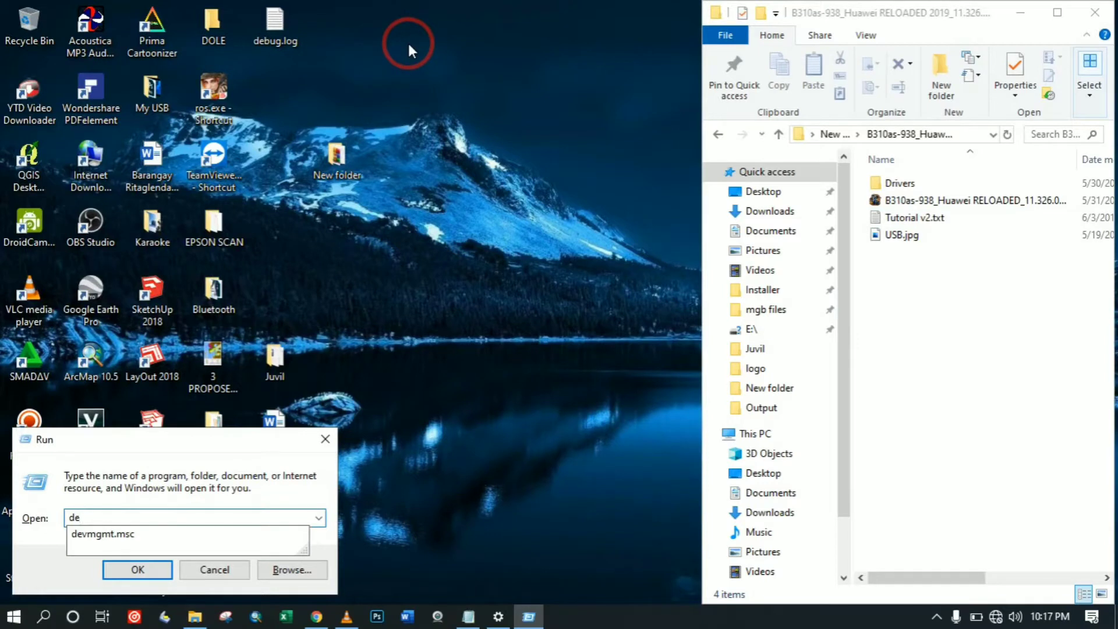
{"action": "key", "text": "Down"}
{"action": "key", "text": "Return"}
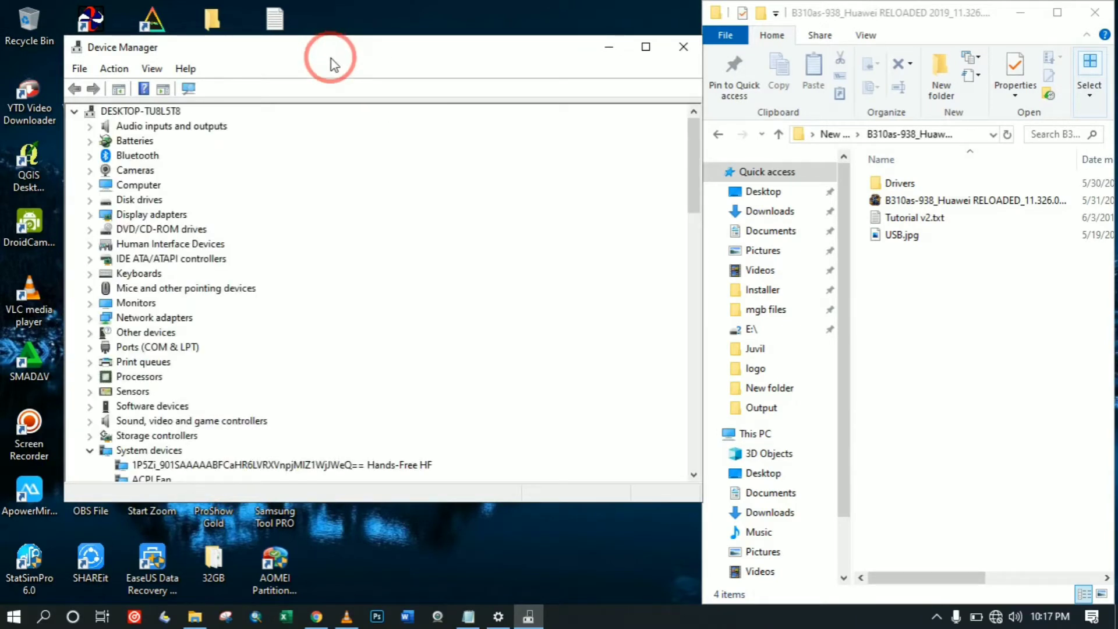
Confirm HUAWEI Mobile Connect - DownLoad port (COM9) is listed under Ports, then close Device Manager.
{"action": "left_click_drag", "start_coordinate": [331, 57], "coordinate": [319, 60]}
{"action": "scroll", "coordinate": [302, 244], "scroll_direction": "down", "scroll_amount": 6}
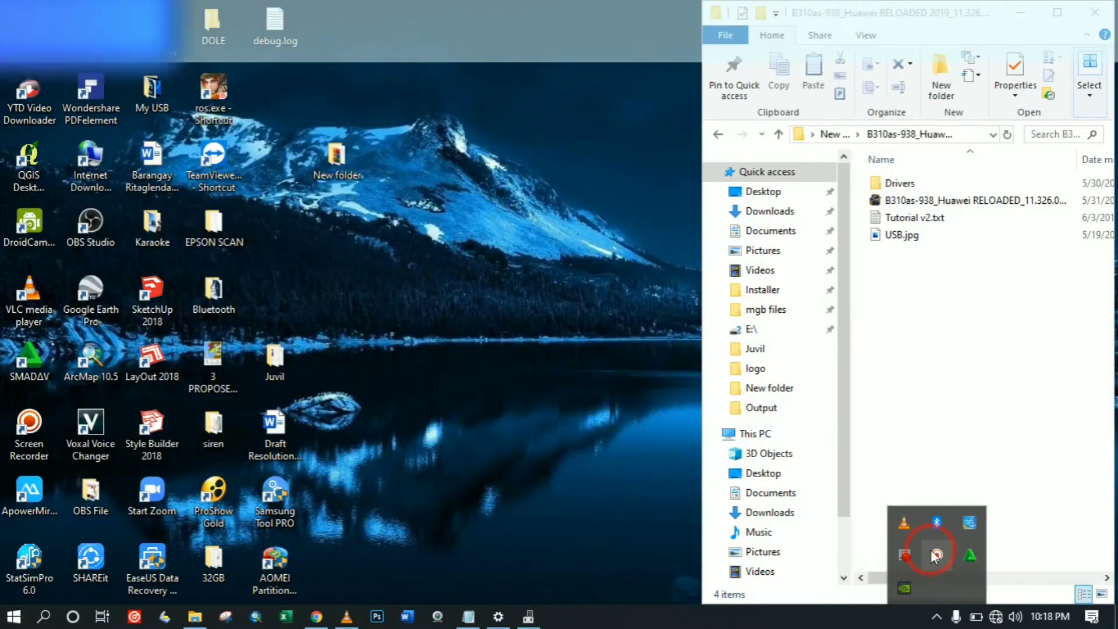
{"action": "left_click", "coordinate": [936, 554]}
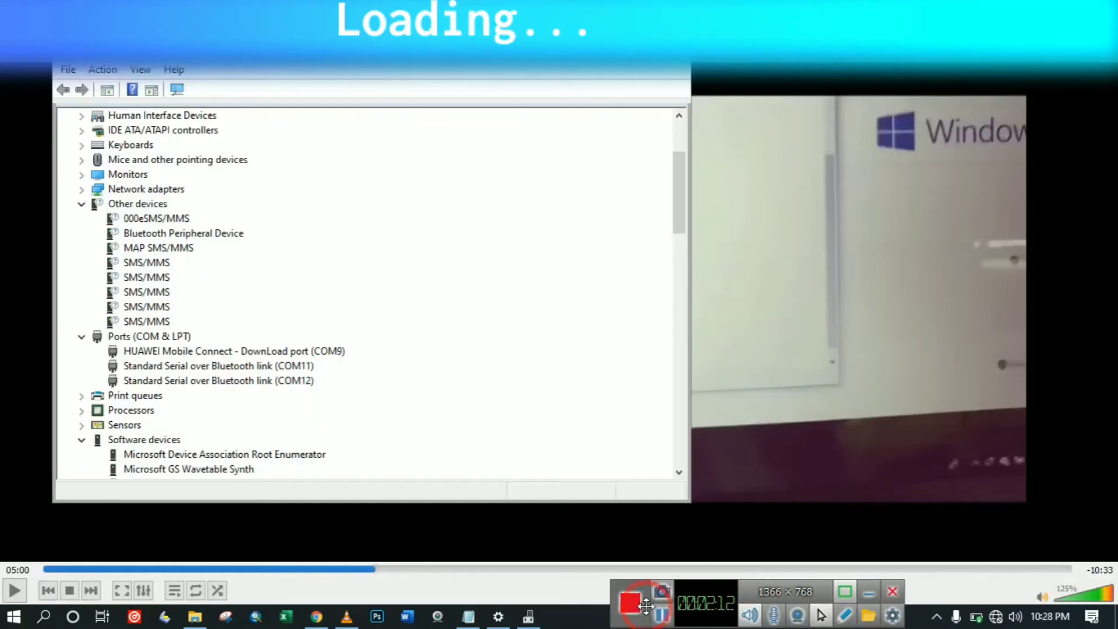
{"action": "left_click", "coordinate": [175, 352]}
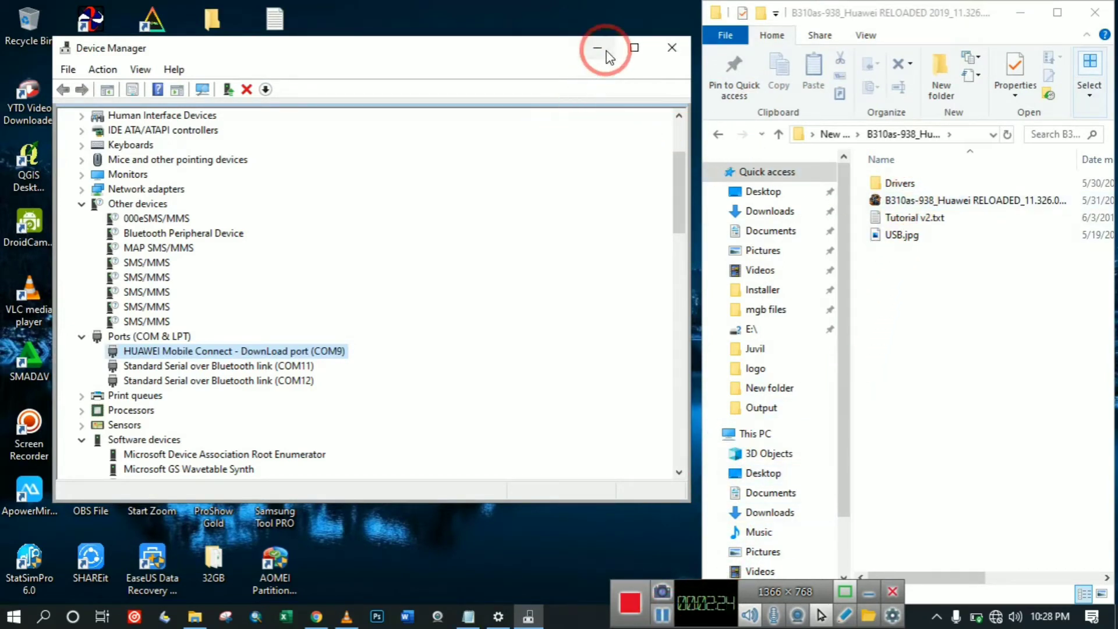
{"action": "left_click", "coordinate": [671, 48]}
Open the B310as-938 archive, submit the busybox.exe password, and dismiss the incorrect-password error.
{"action": "double_click", "coordinate": [898, 200]}
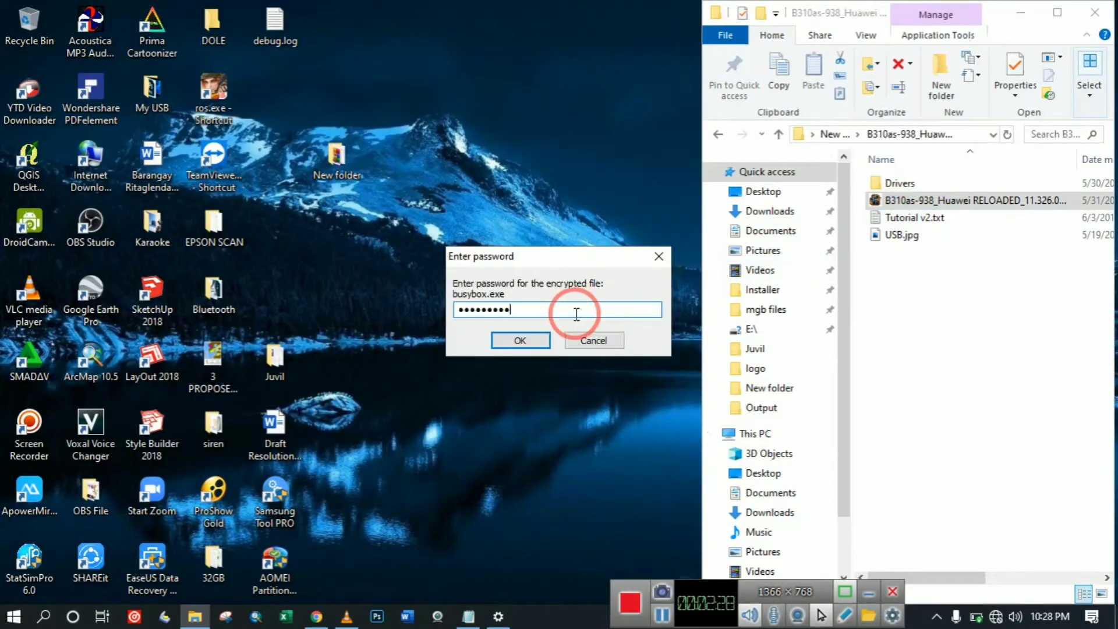
{"action": "left_click", "coordinate": [512, 343]}
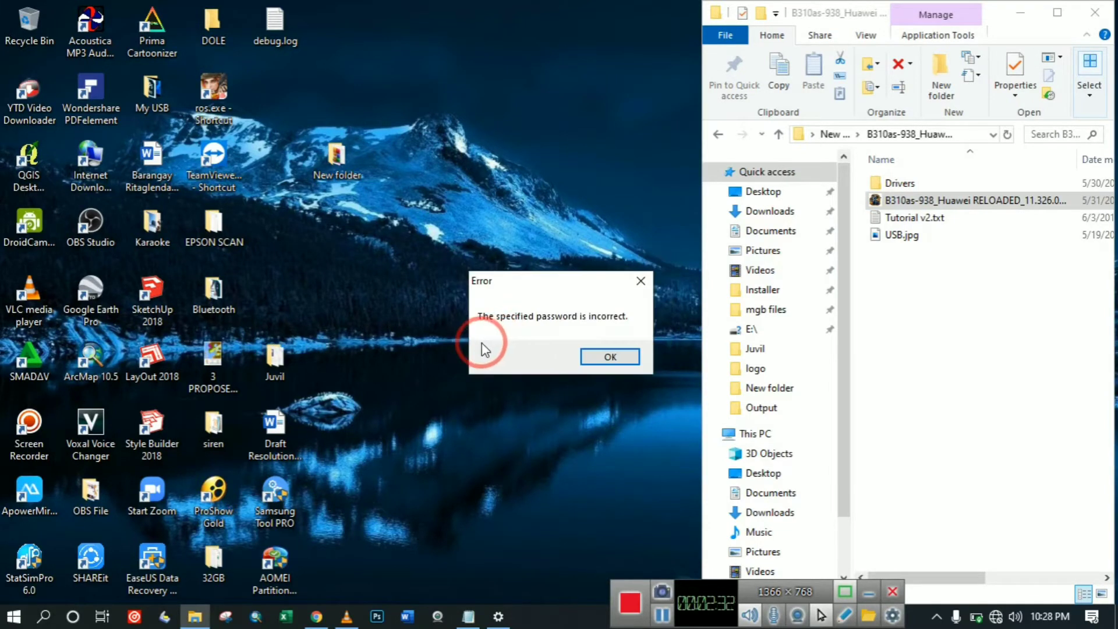
{"action": "left_click", "coordinate": [661, 614]}
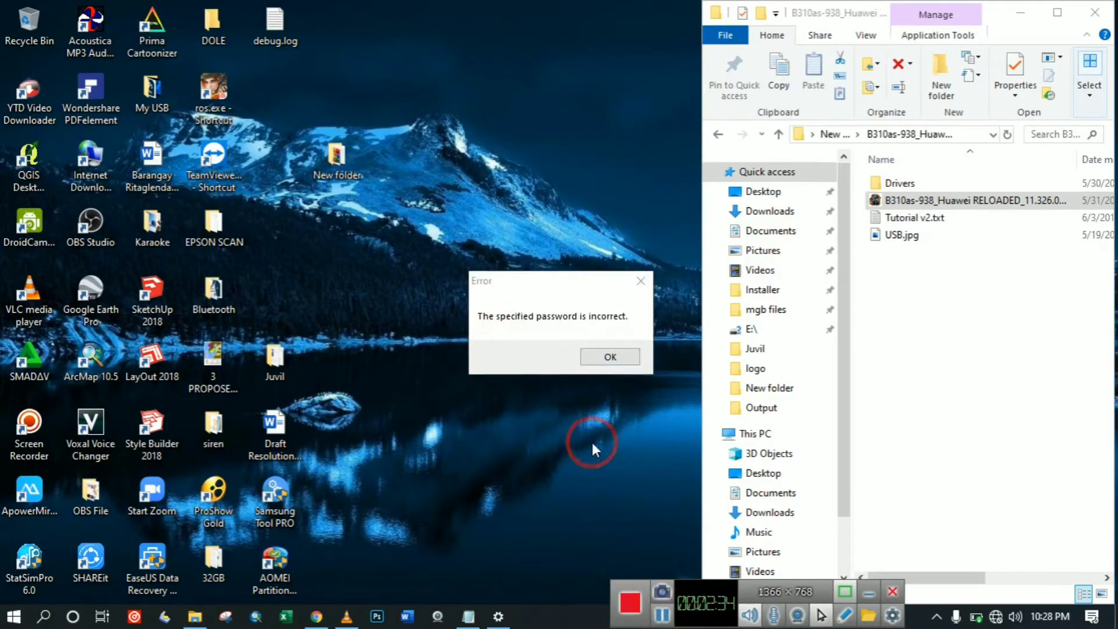
{"action": "left_click", "coordinate": [598, 359]}
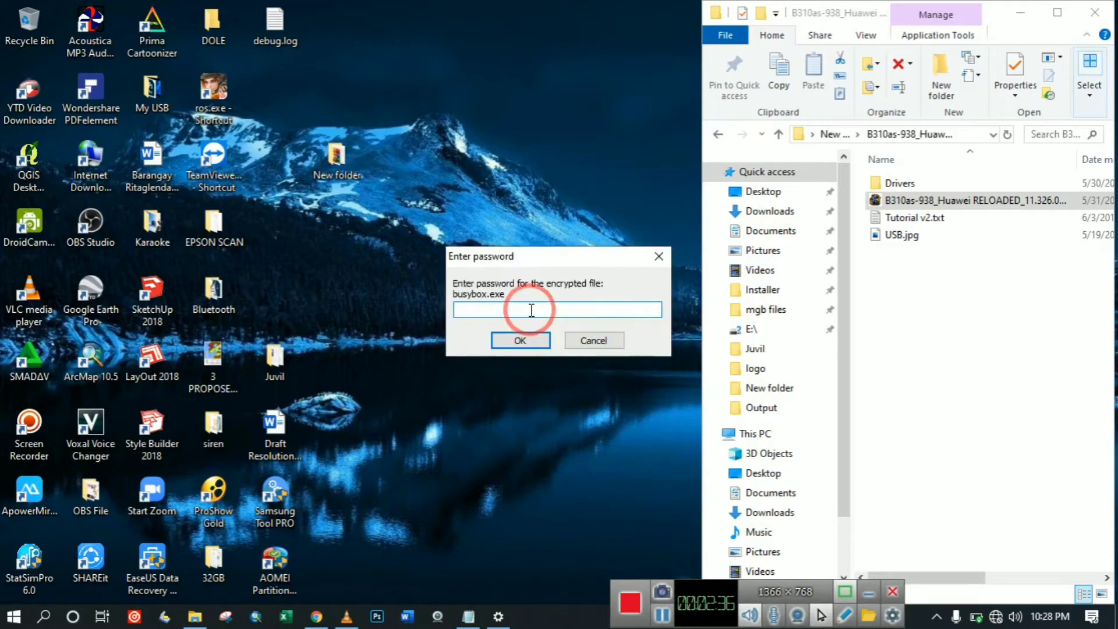
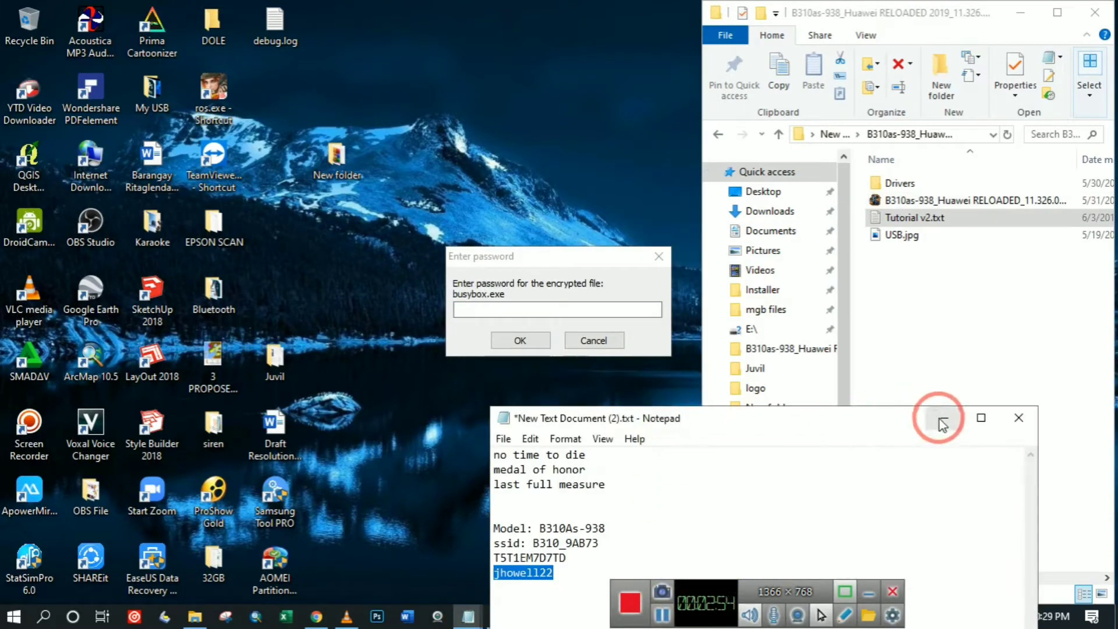
Paste the saved archive password into the busybox.exe prompt to unlock and start the flasher.
{"action": "left_click", "coordinate": [939, 418]}
{"action": "right_click", "coordinate": [499, 307]}
{"action": "left_click", "coordinate": [536, 373]}
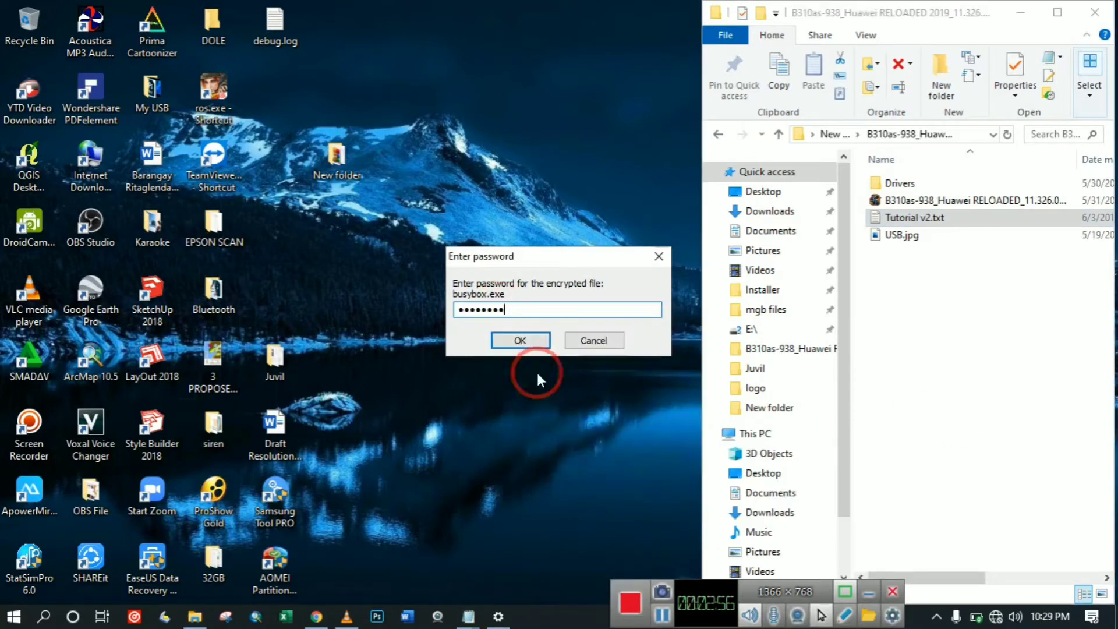
{"action": "left_click", "coordinate": [520, 340]}
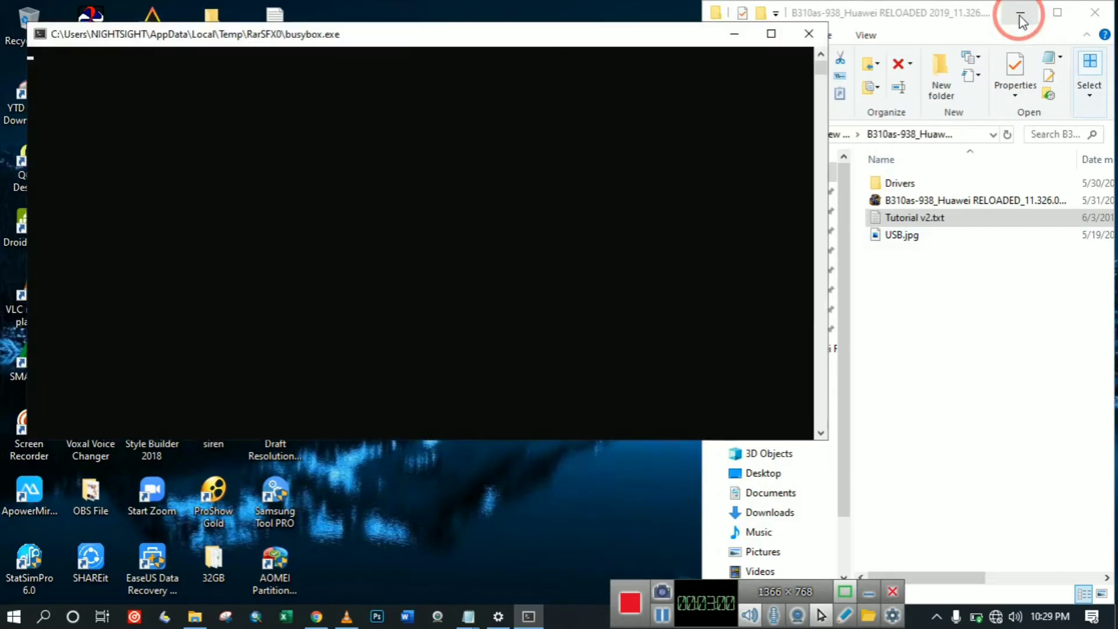
{"action": "left_click", "coordinate": [1025, 11]}
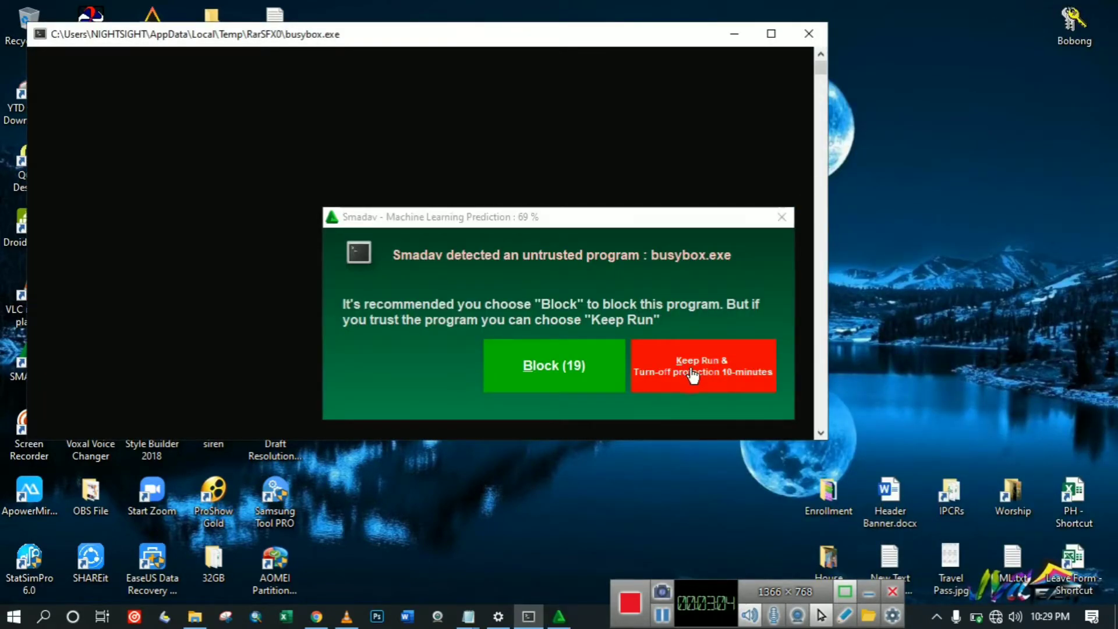
Keep the flasher running past Smadav's warning and disable Smadav protection until restart.
{"action": "left_click", "coordinate": [691, 374]}
{"action": "left_click", "coordinate": [936, 616]}
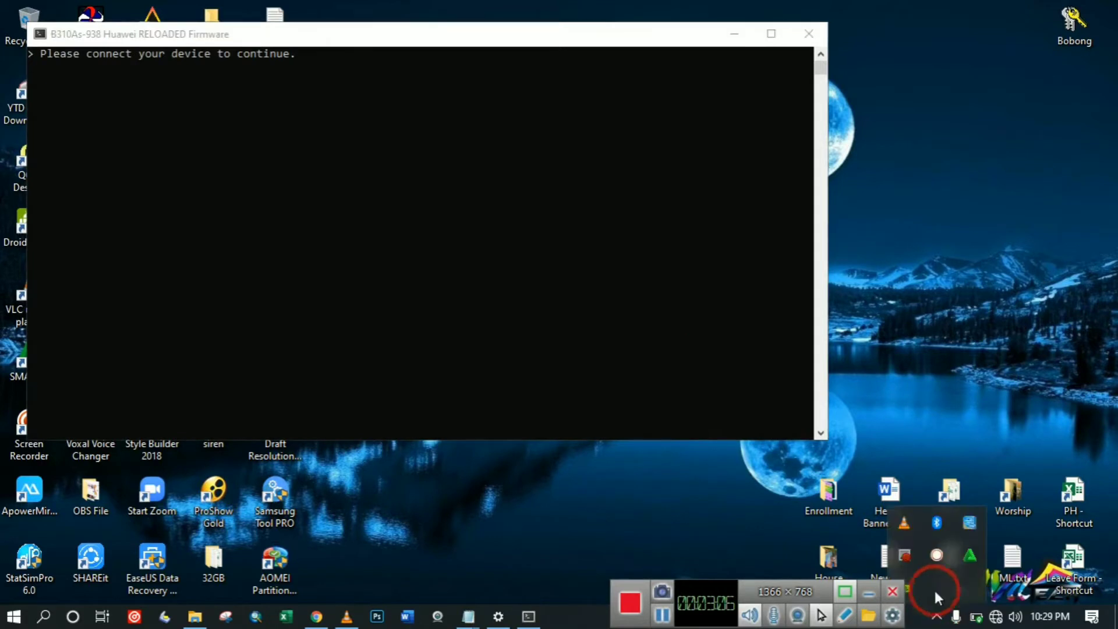
{"action": "right_click", "coordinate": [969, 554]}
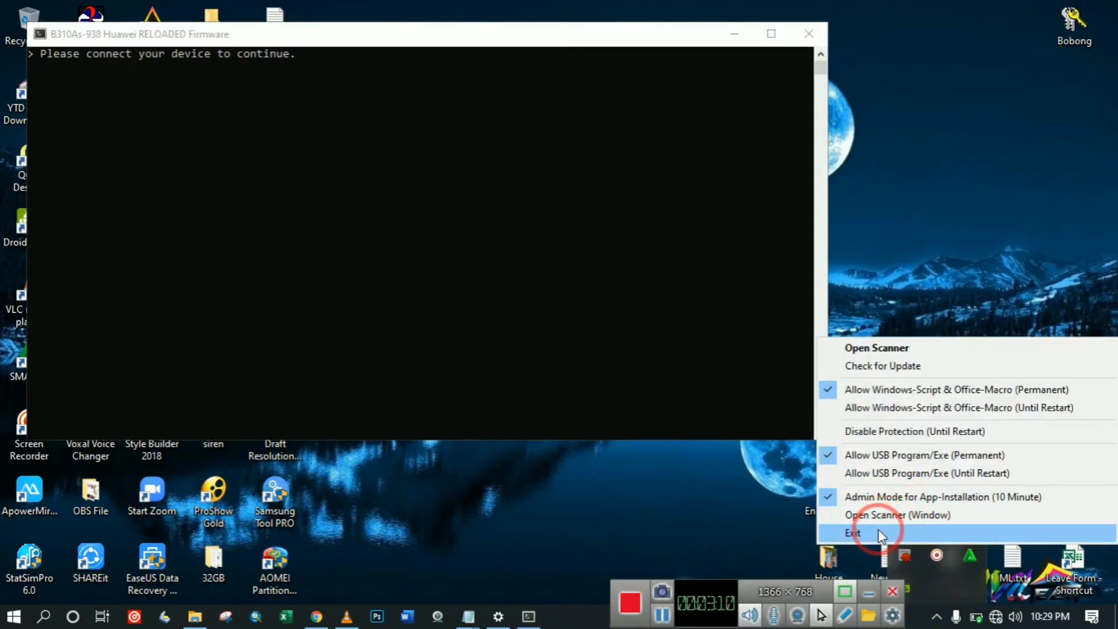
{"action": "left_click", "coordinate": [926, 432]}
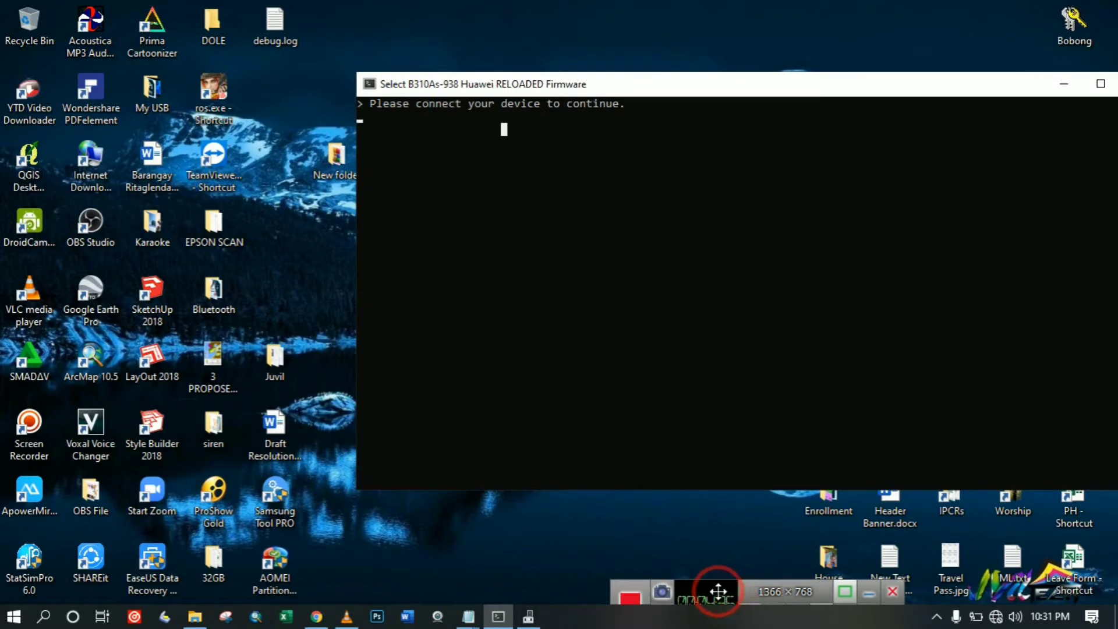
Let all 11 firmware partitions flash, then close the console after 'Install finish!'.
{"action": "left_click_drag", "start_coordinate": [718, 592], "coordinate": [719, 542]}
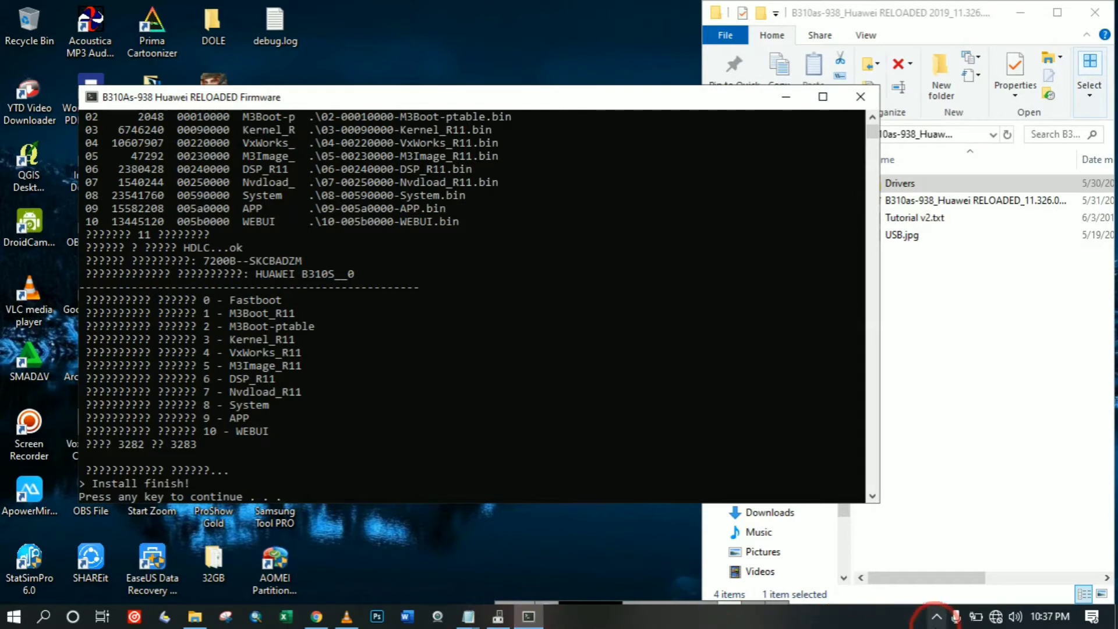
{"action": "left_click", "coordinate": [936, 616]}
{"action": "left_click", "coordinate": [935, 554]}
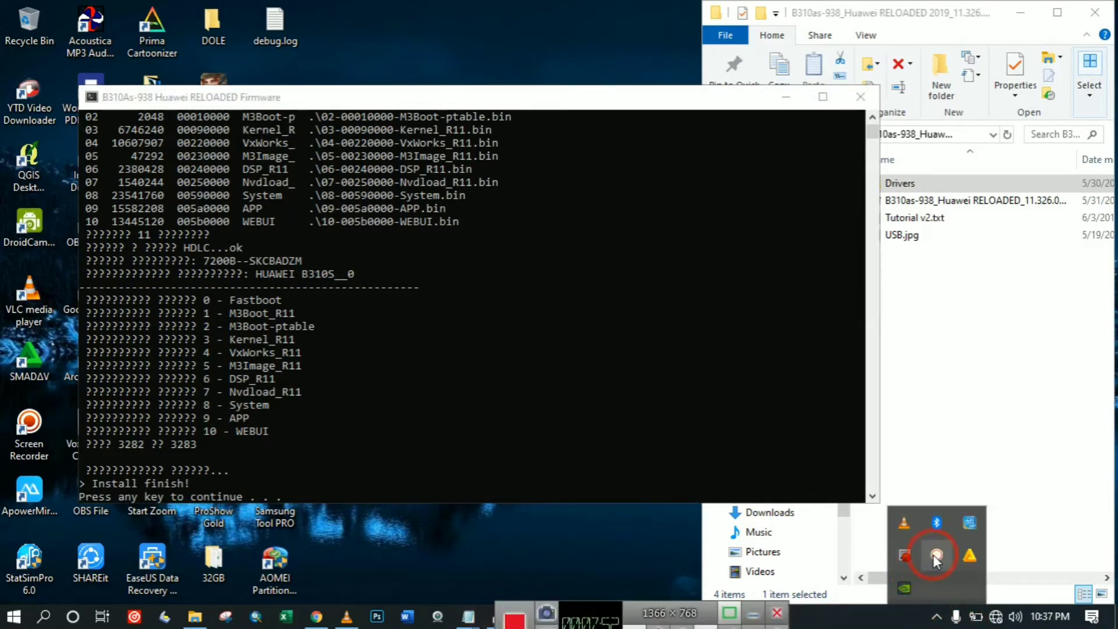
{"action": "left_click", "coordinate": [552, 432]}
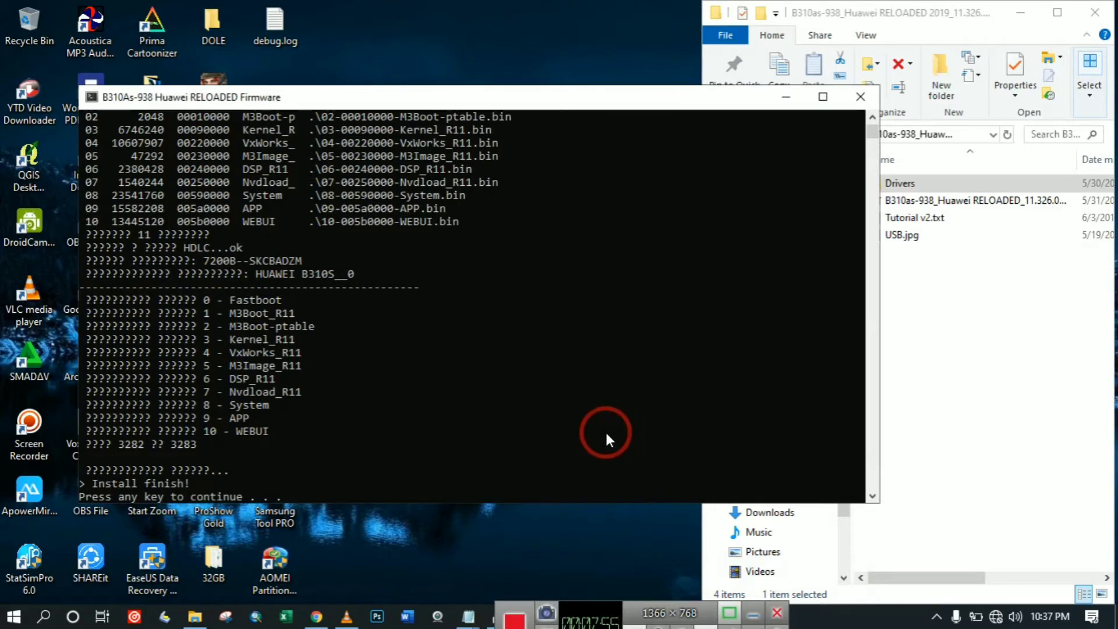
{"action": "left_click", "coordinate": [535, 422]}
{"action": "key", "text": "Return"}
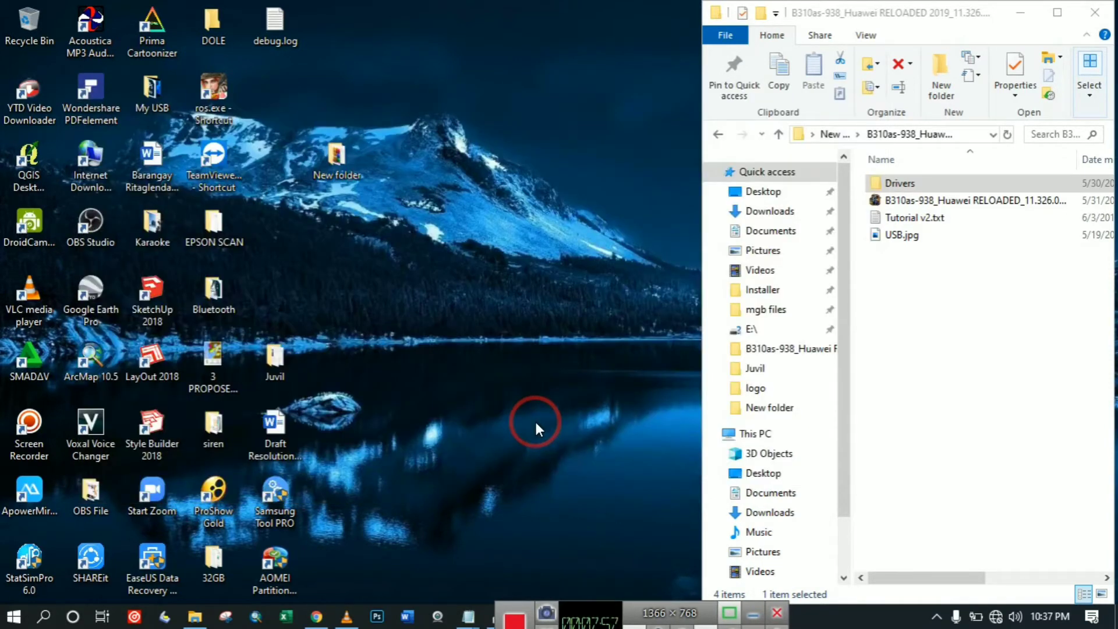
Open Tutorial v2.txt in Notepad and highlight the 192.168.8.1 address in step 6.
{"action": "mouse_move", "coordinate": [591, 582]}
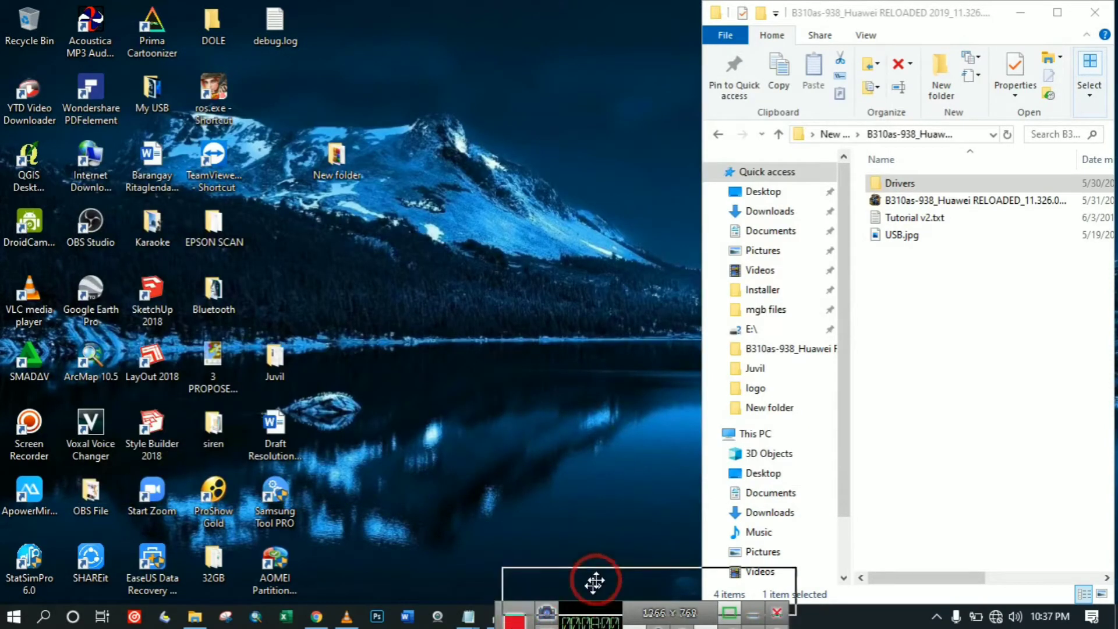
{"action": "left_click", "coordinate": [577, 558]}
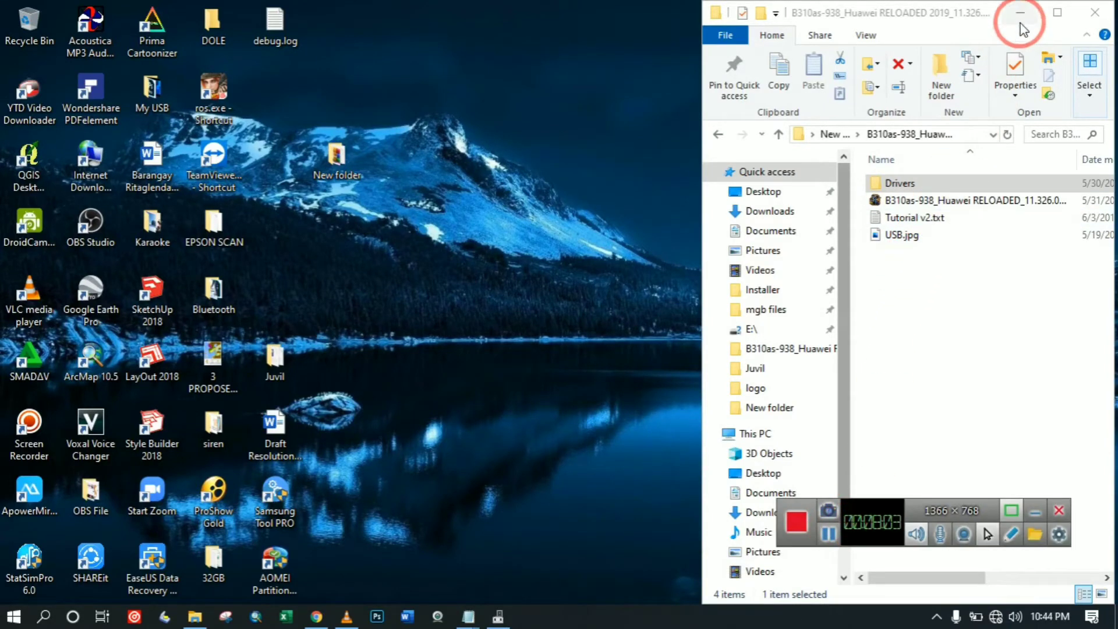
{"action": "double_click", "coordinate": [914, 218]}
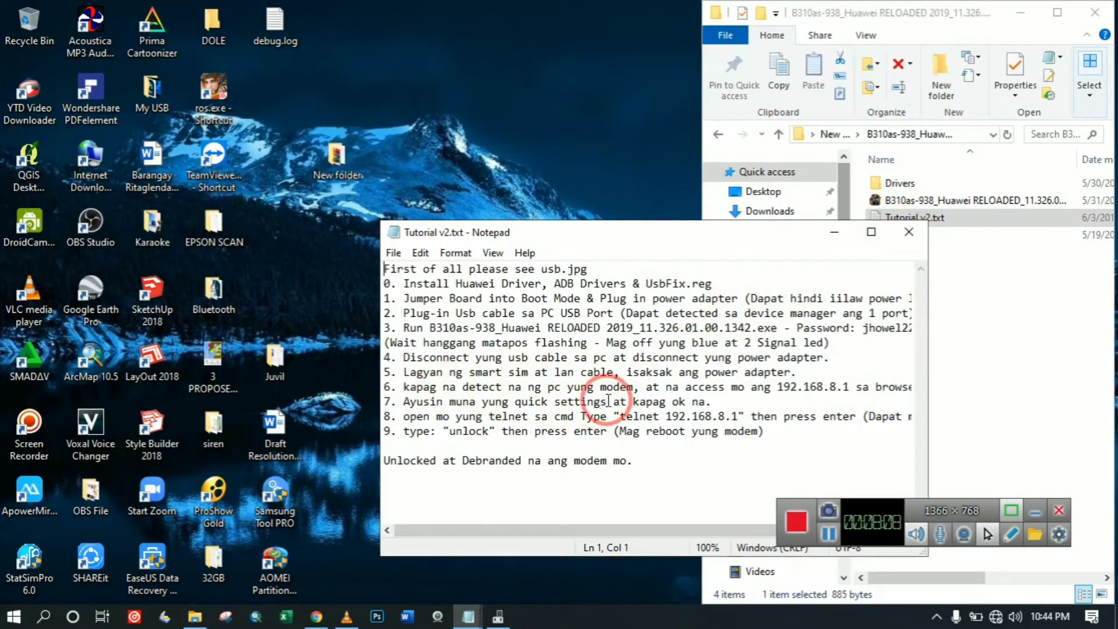
{"action": "left_click_drag", "start_coordinate": [640, 372], "coordinate": [783, 380]}
{"action": "key", "text": "ctrl+c"}
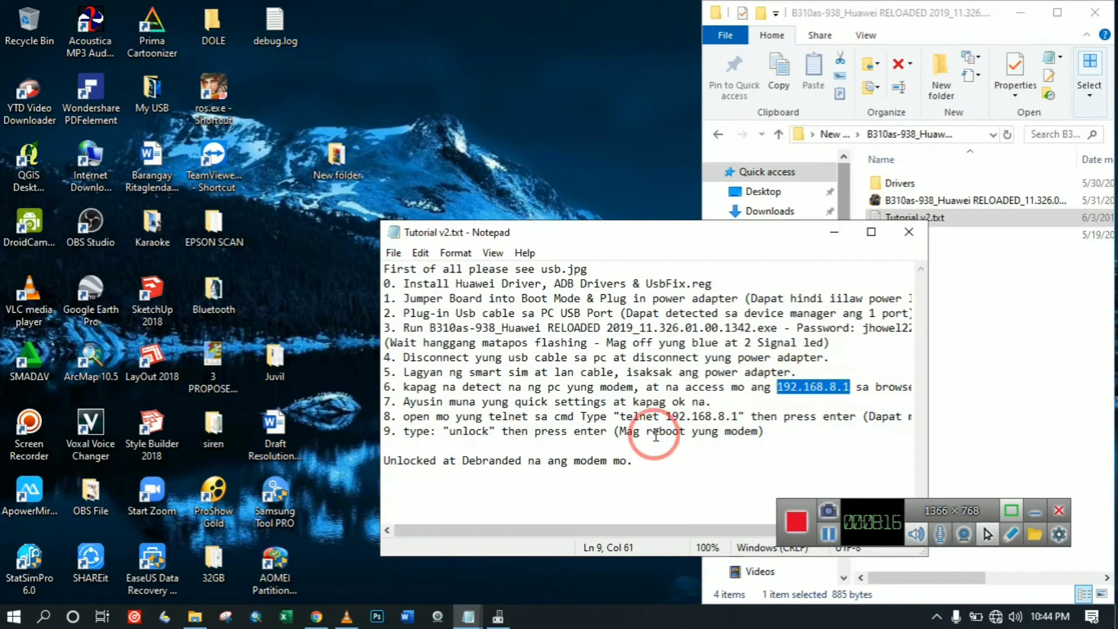
Load the router page at 192.168.8.1 in a new Chrome tab.
{"action": "left_click", "coordinate": [316, 616]}
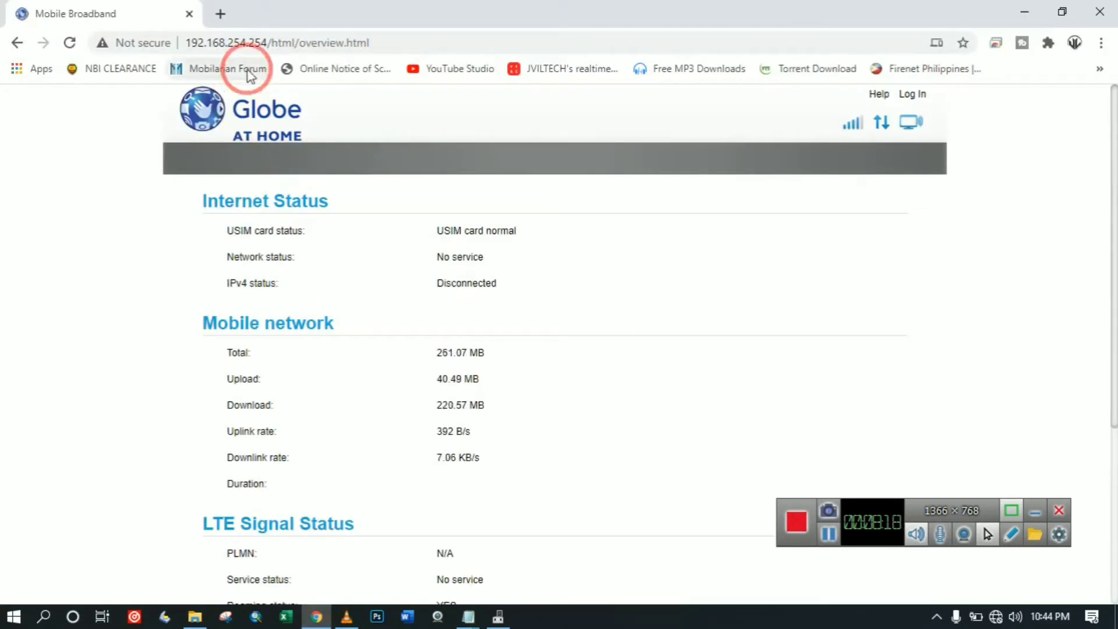
{"action": "left_click", "coordinate": [256, 42]}
{"action": "left_click", "coordinate": [220, 16]}
{"action": "left_click", "coordinate": [190, 40]}
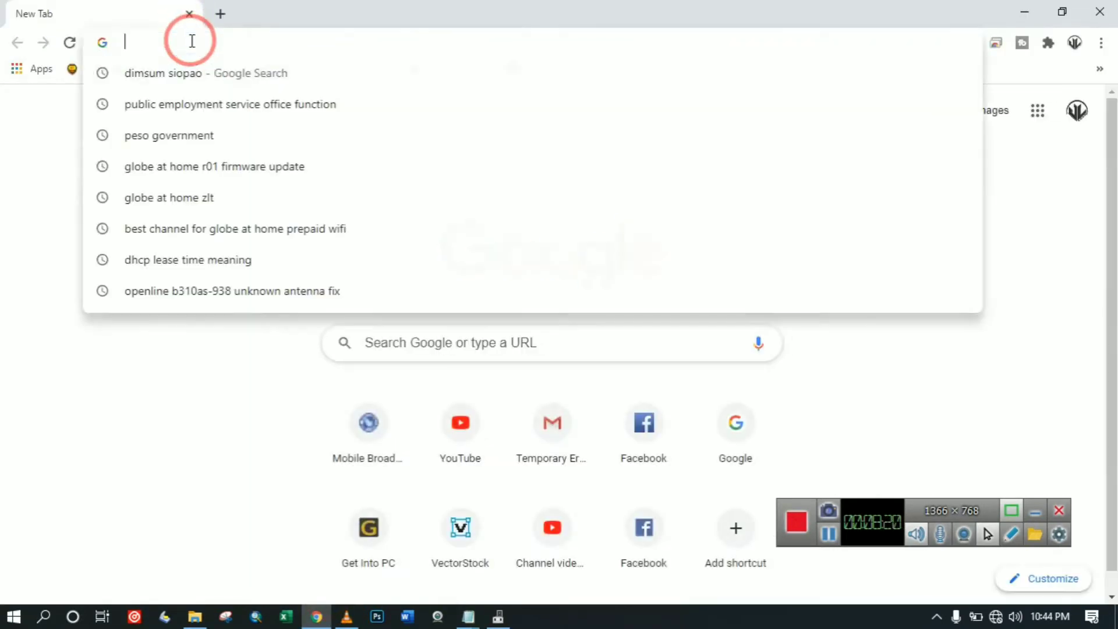
{"action": "key", "text": "ctrl+v"}
{"action": "key", "text": "Return"}
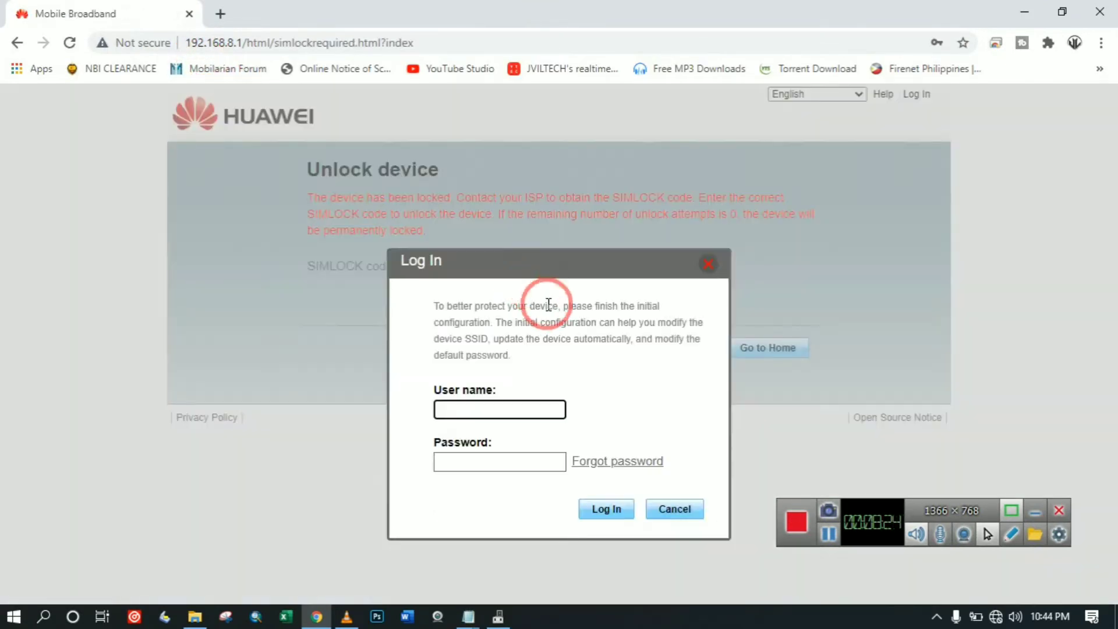
Log in with the router user name and password to reach Quick Setup.
{"action": "left_click", "coordinate": [496, 409]}
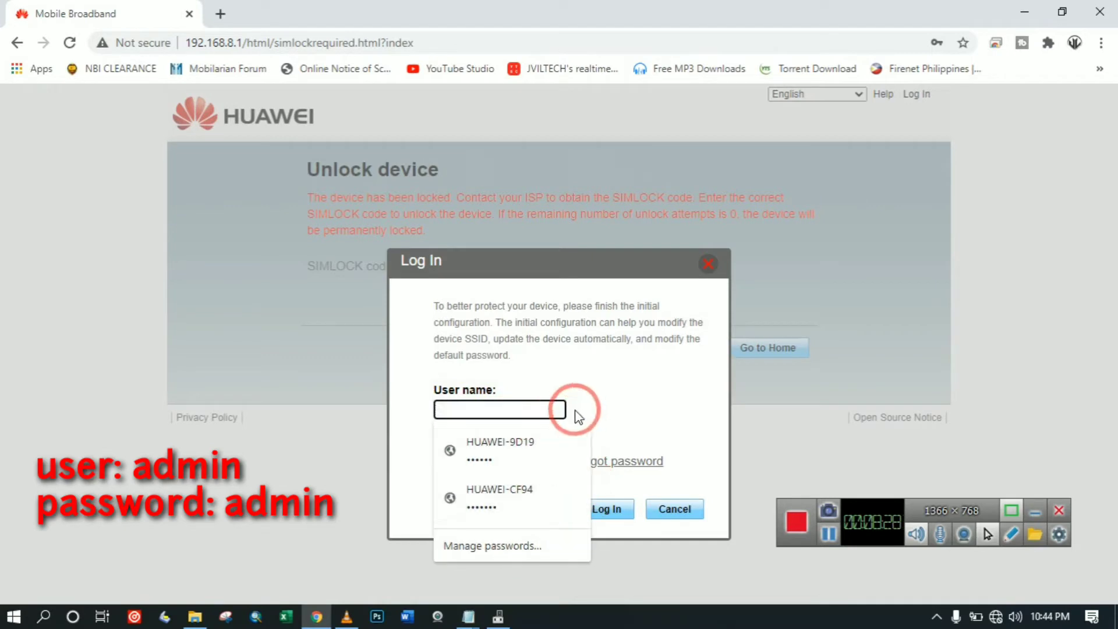
{"action": "left_click", "coordinate": [633, 385]}
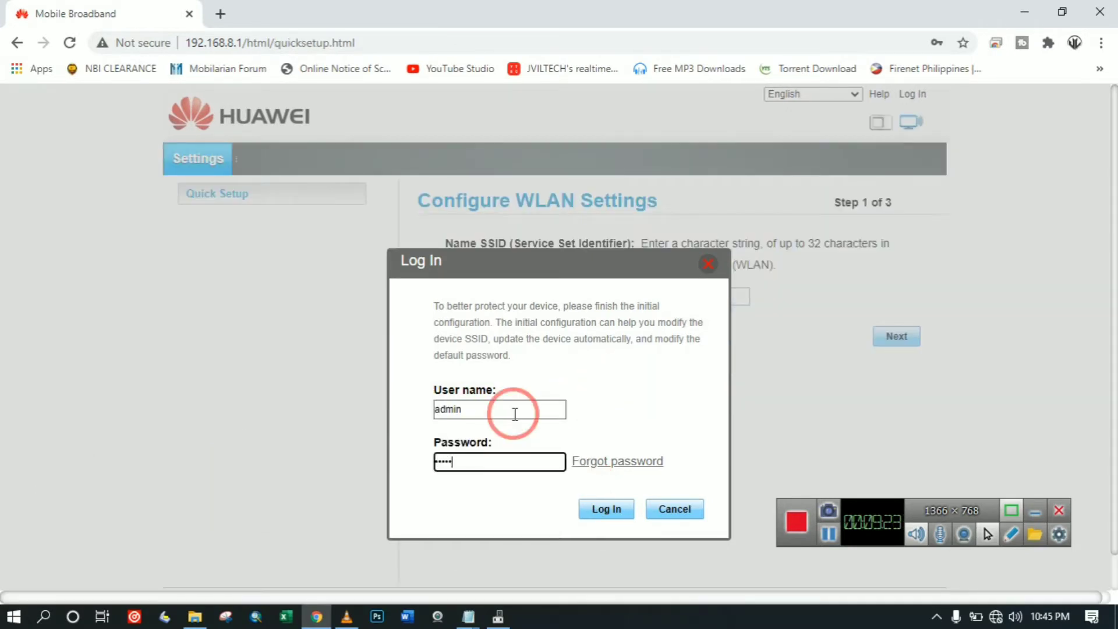
{"action": "key", "text": "Return"}
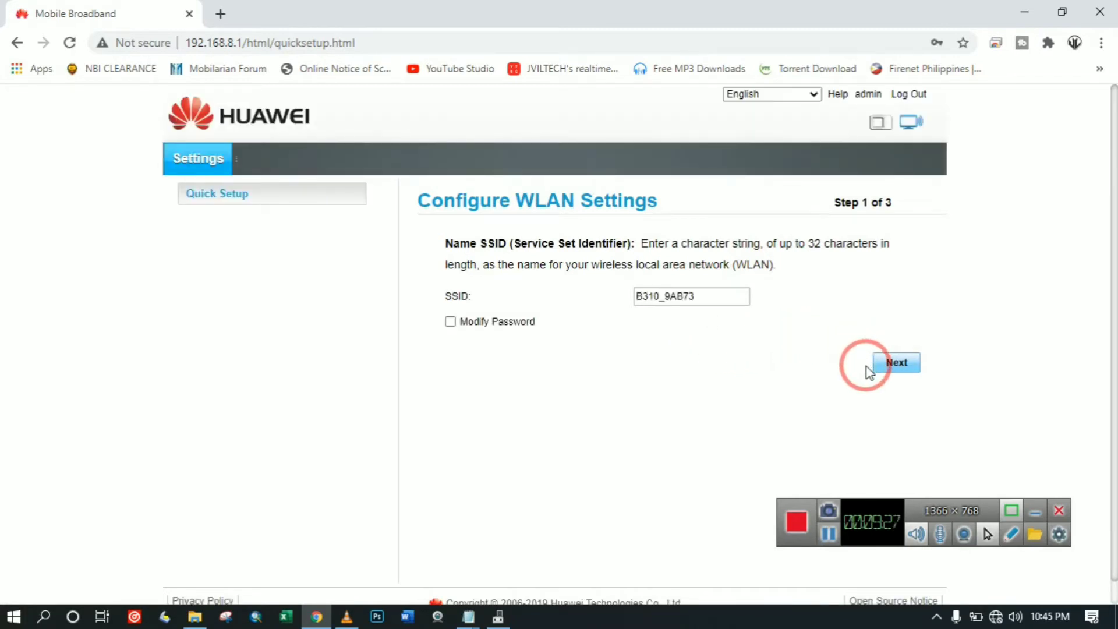
{"action": "left_click", "coordinate": [895, 362]}
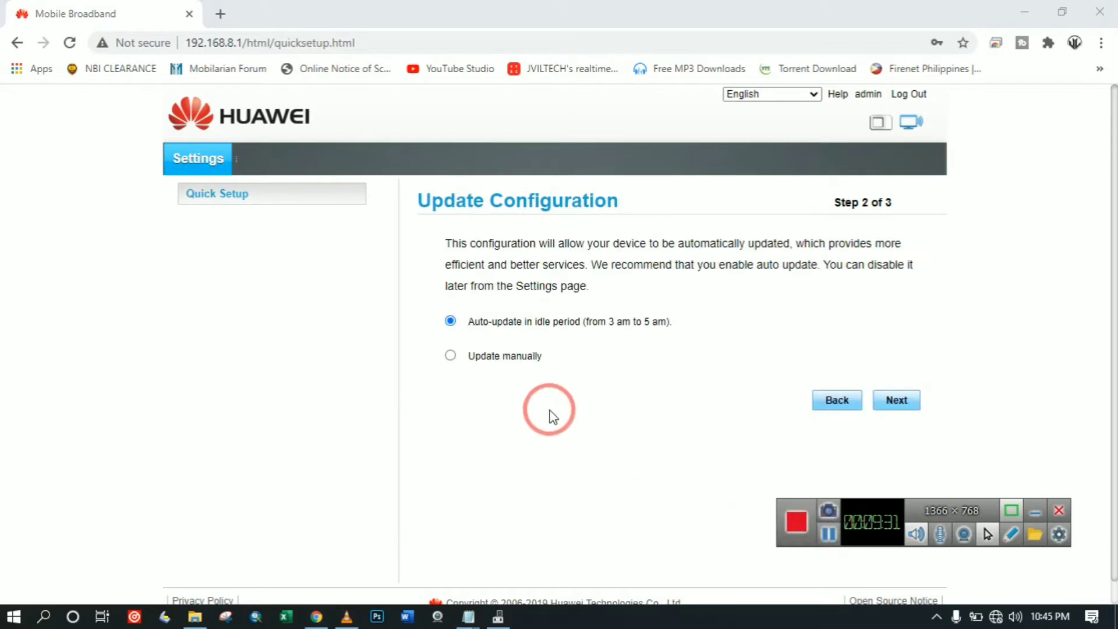
{"action": "left_click", "coordinate": [450, 355]}
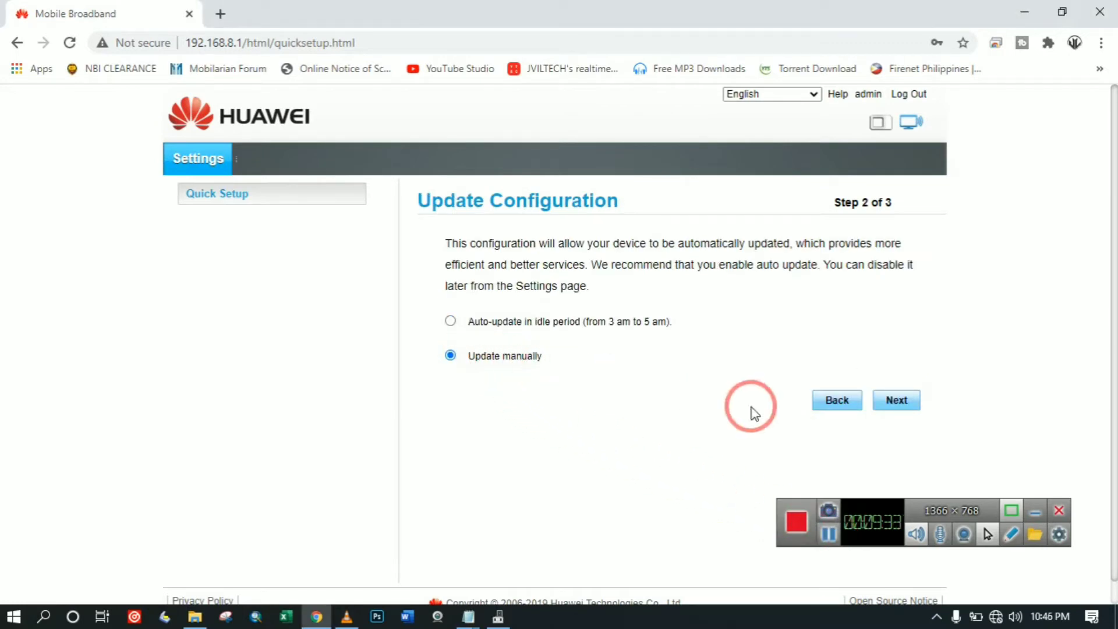
{"action": "left_click", "coordinate": [893, 402]}
{"action": "left_click", "coordinate": [645, 324]}
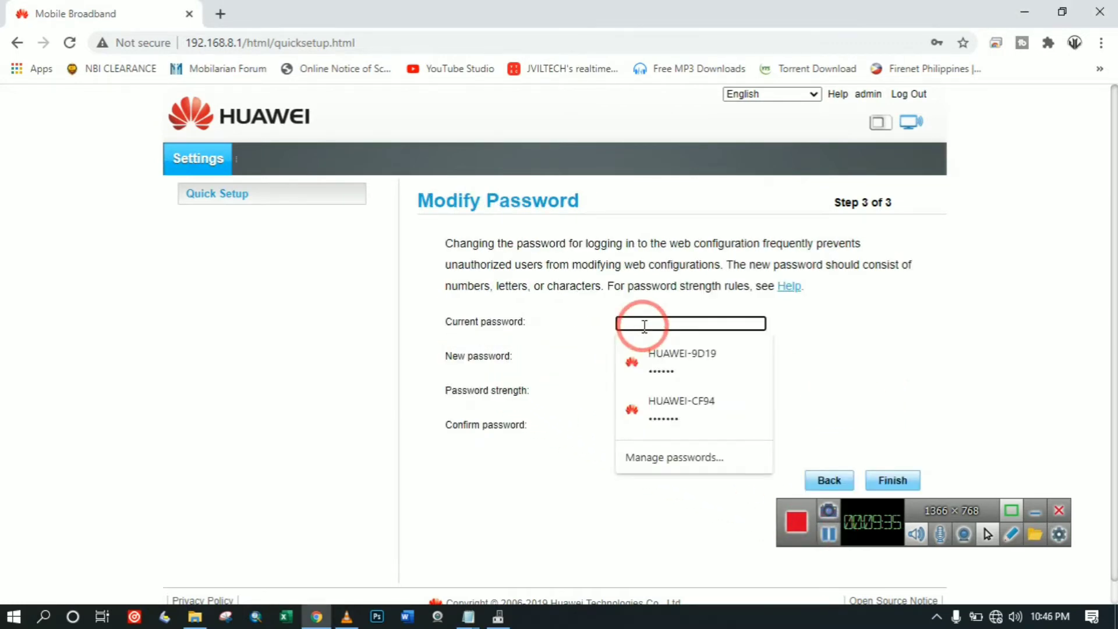
{"action": "type", "text": "a"}
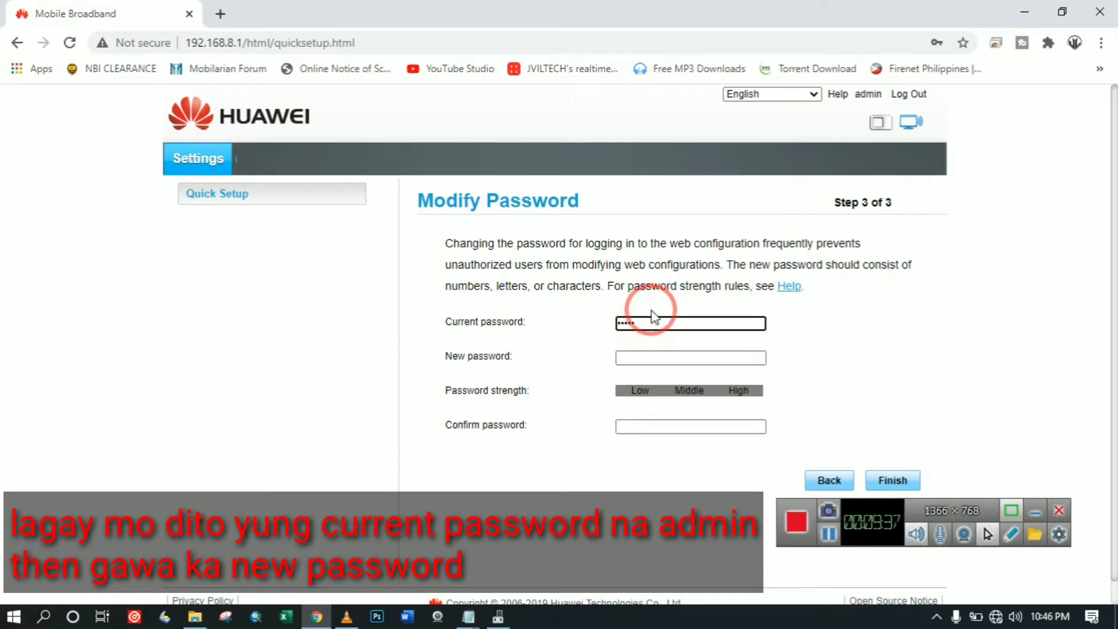
{"action": "left_click", "coordinate": [652, 358]}
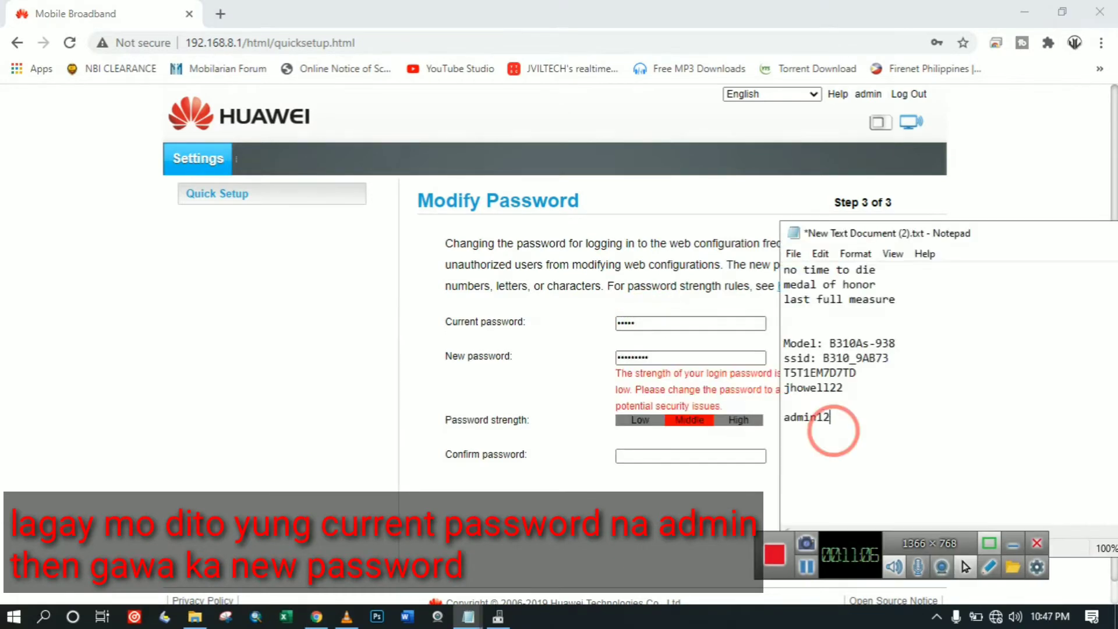
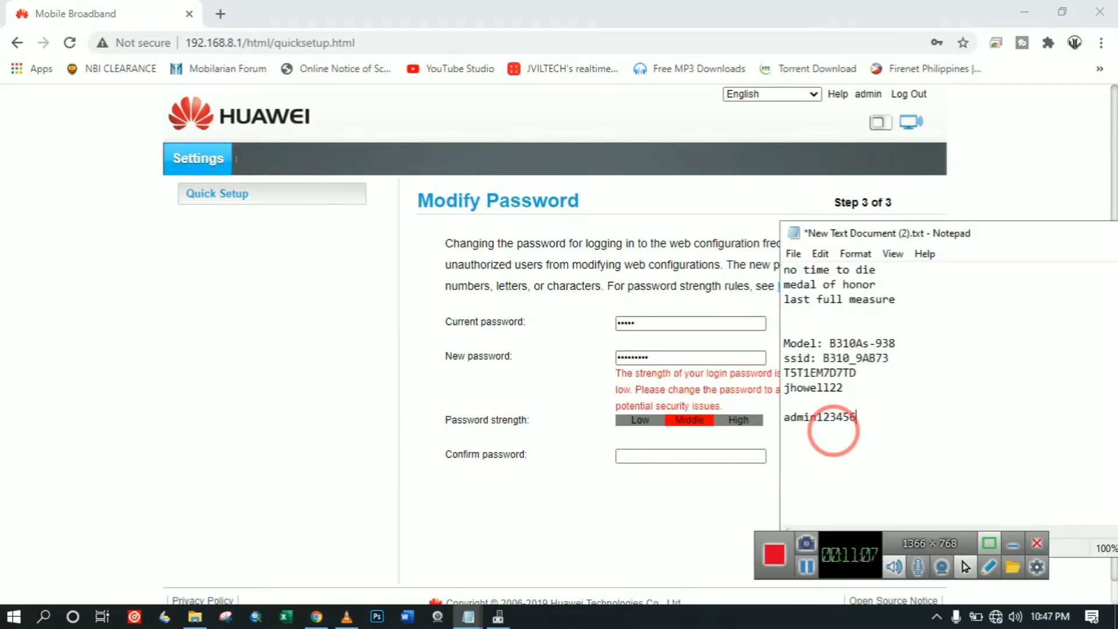
{"action": "key", "text": "Return"}
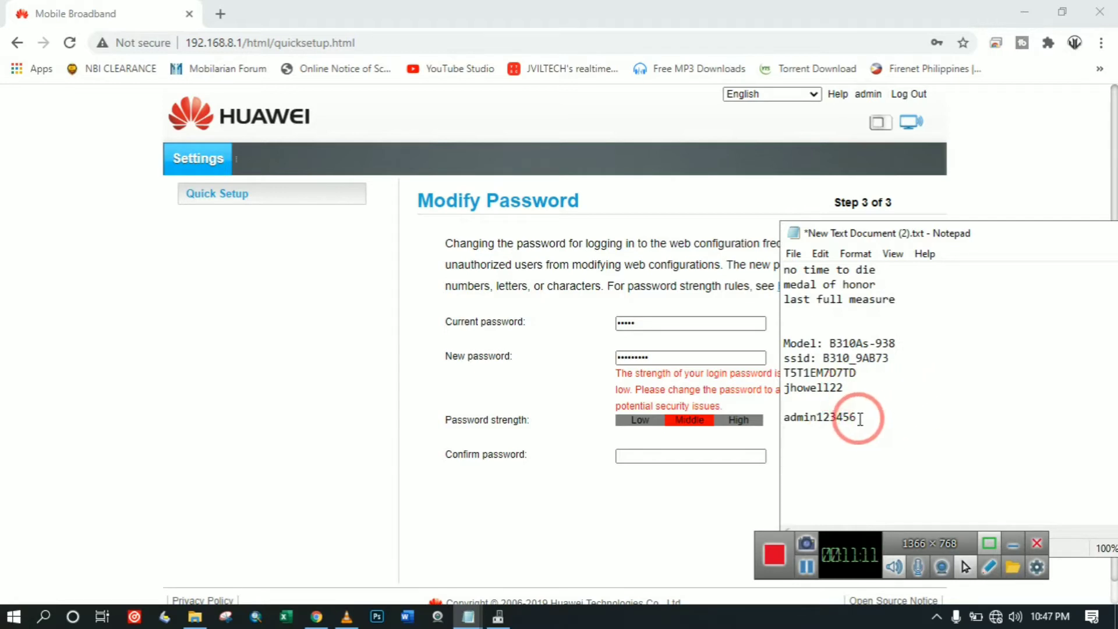
{"action": "left_click_drag", "start_coordinate": [860, 418], "coordinate": [780, 420]}
{"action": "left_click", "coordinate": [632, 357]}
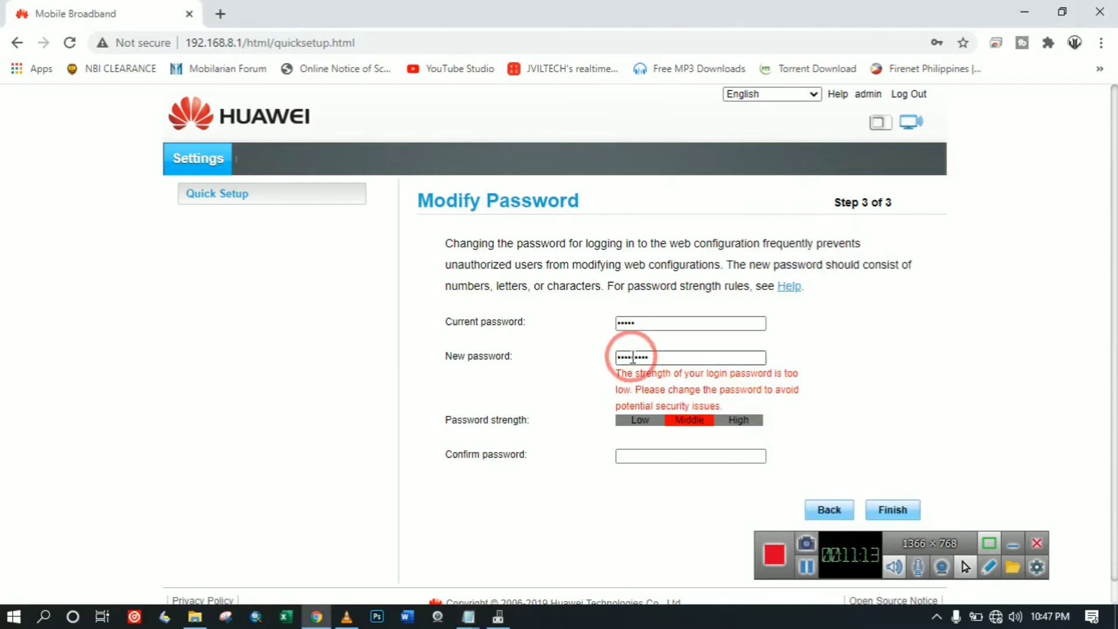
{"action": "key", "text": "ctrl+a"}
{"action": "key", "text": "ctrl+v"}
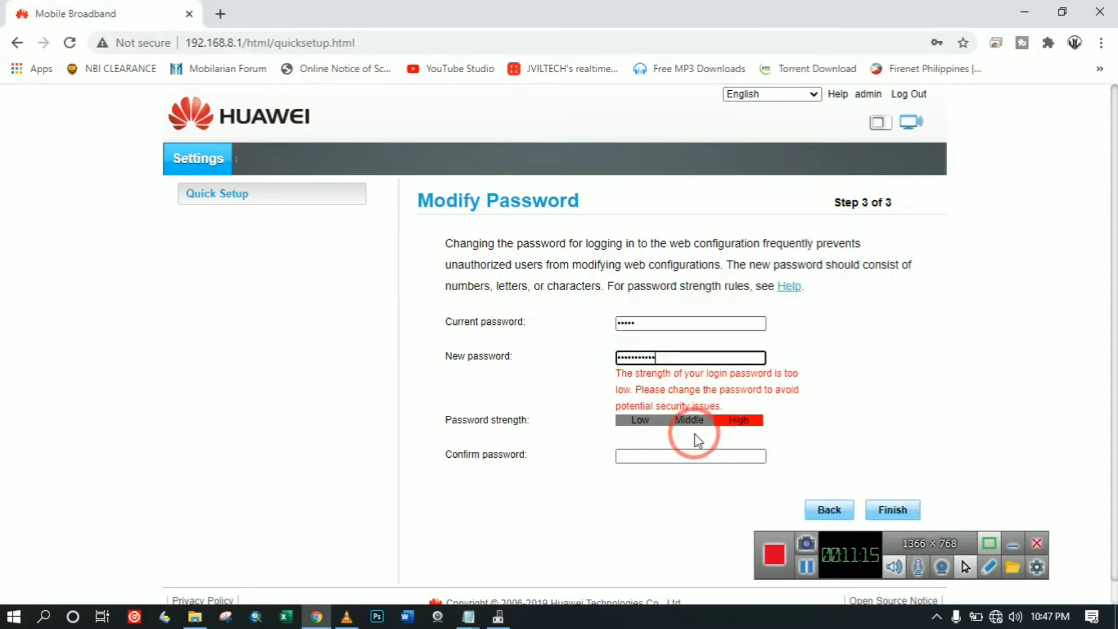
{"action": "left_click", "coordinate": [676, 454]}
{"action": "key", "text": "ctrl+v"}
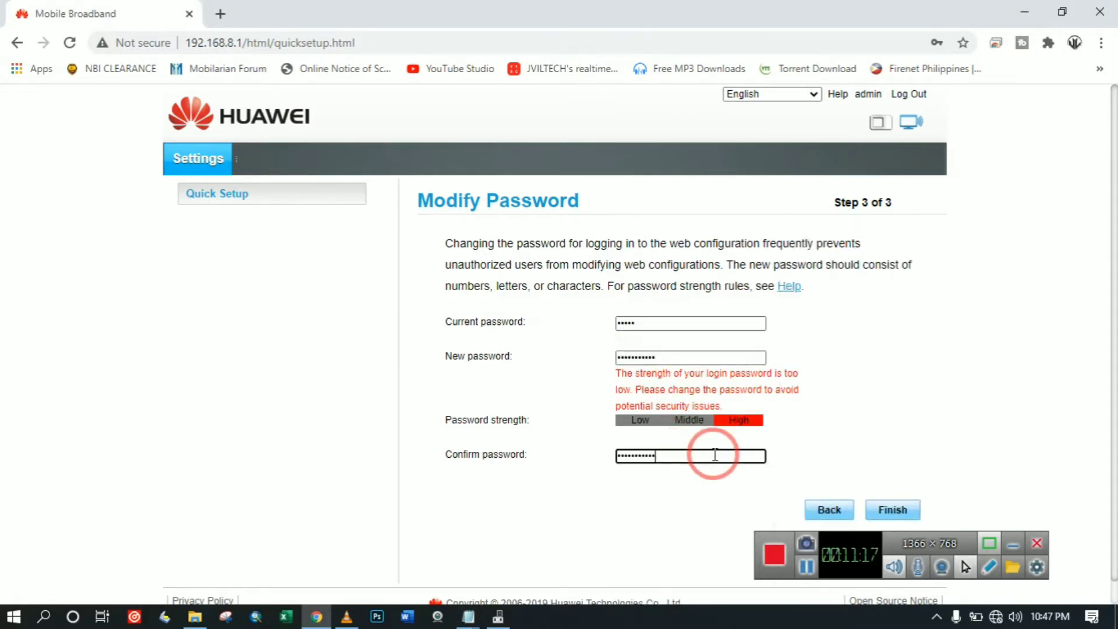
{"action": "left_click", "coordinate": [880, 509]}
{"action": "left_click", "coordinate": [722, 424]}
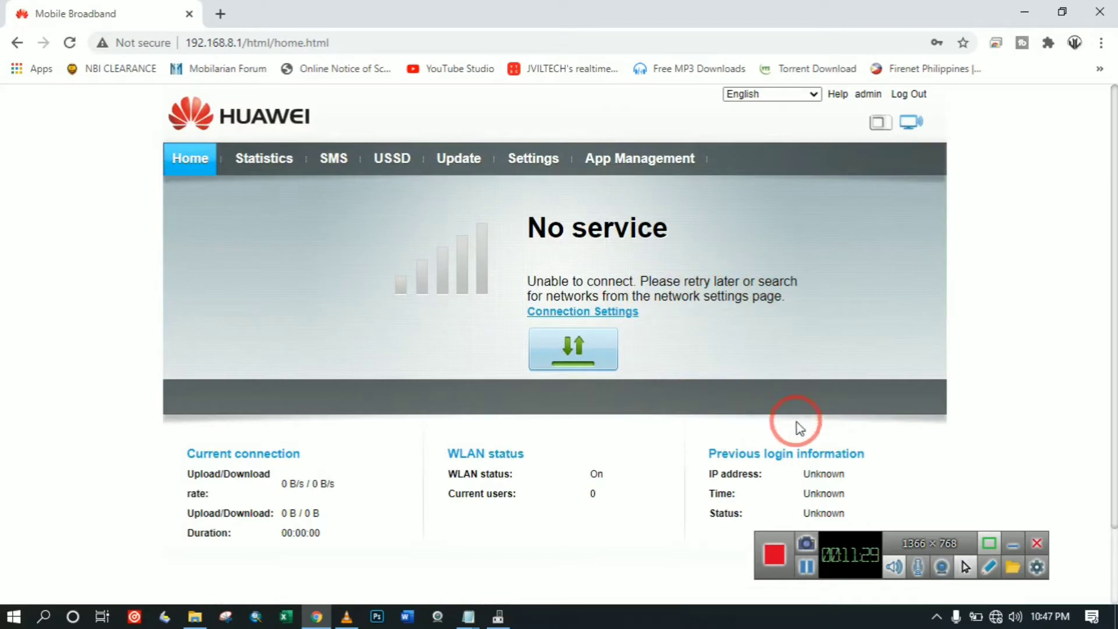
{"action": "left_click_drag", "start_coordinate": [803, 574], "coordinate": [801, 546]}
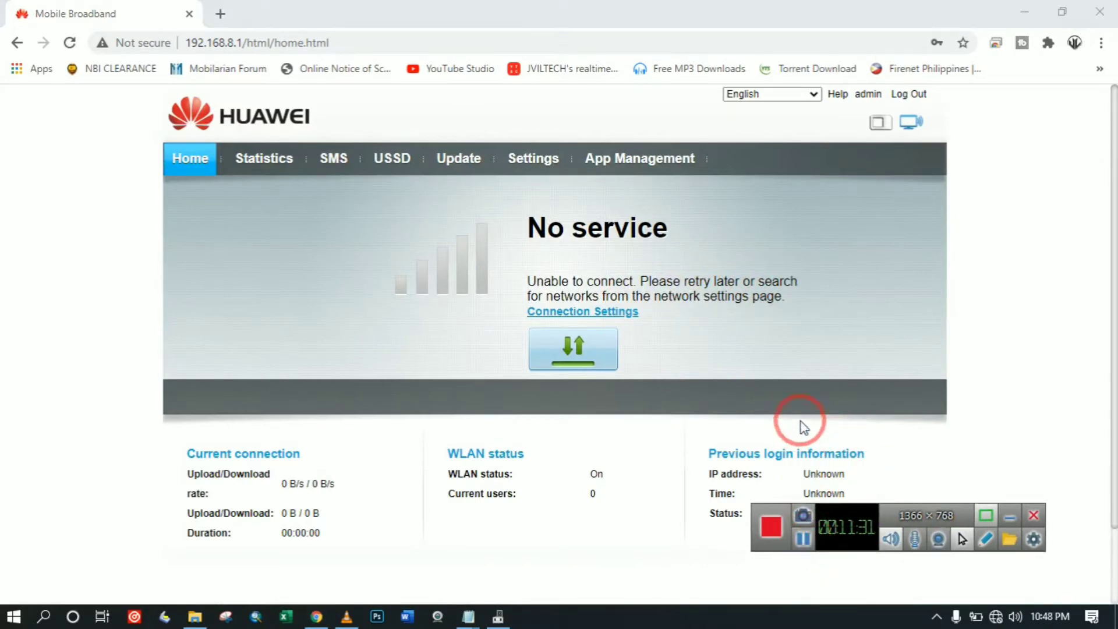
Launch Command Prompt by searching Windows for cmd.
{"action": "left_click", "coordinate": [1023, 8]}
{"action": "left_click", "coordinate": [42, 612]}
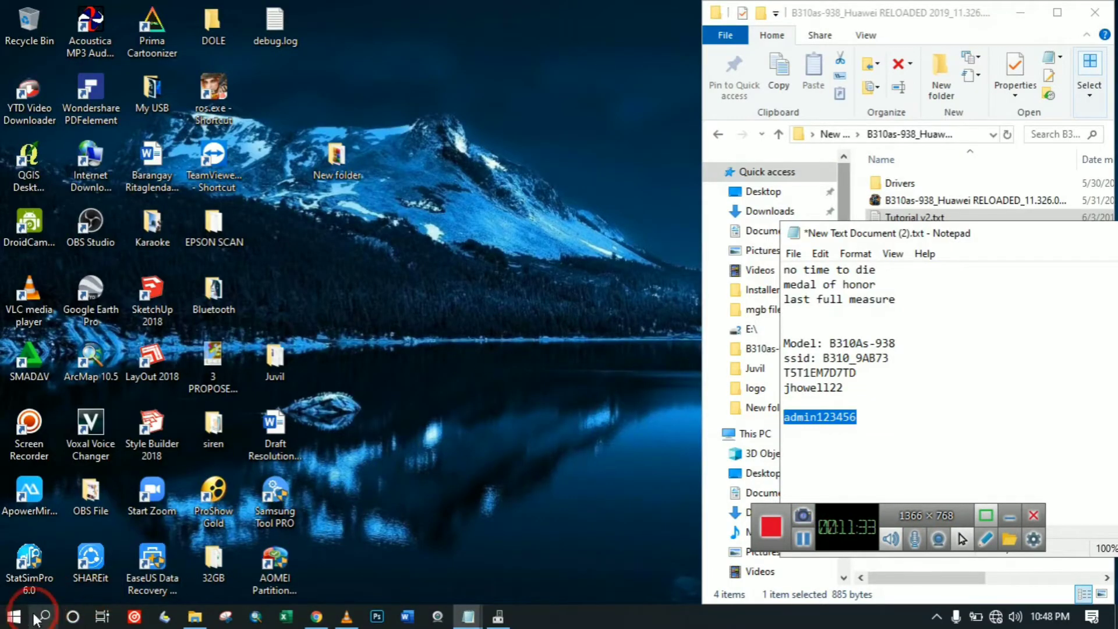
{"action": "left_click", "coordinate": [86, 593]}
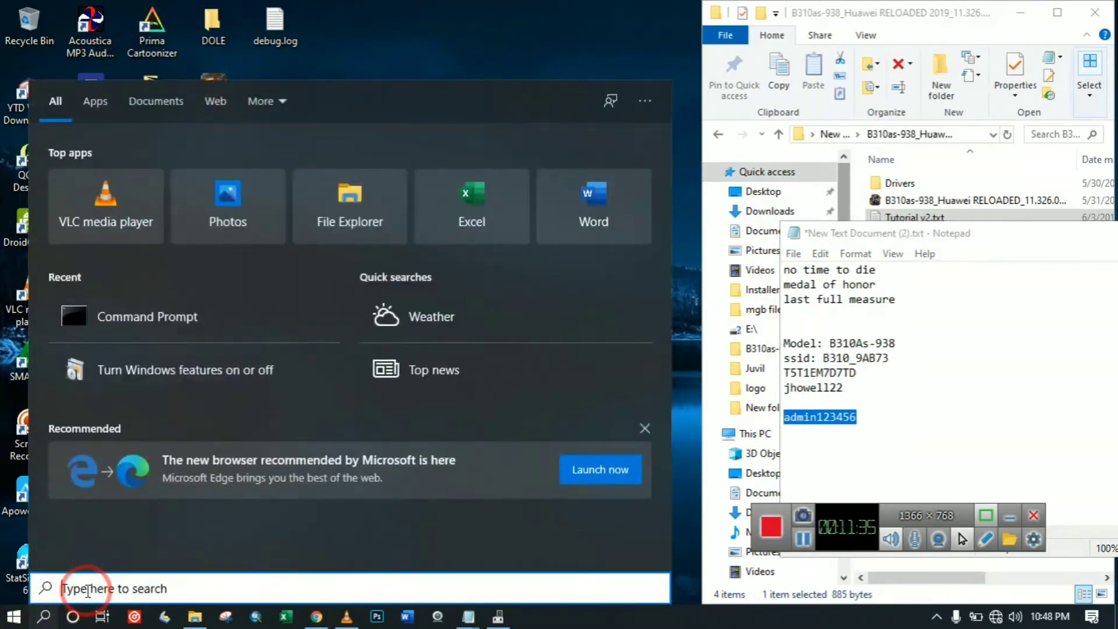
{"action": "type", "text": "cmd"}
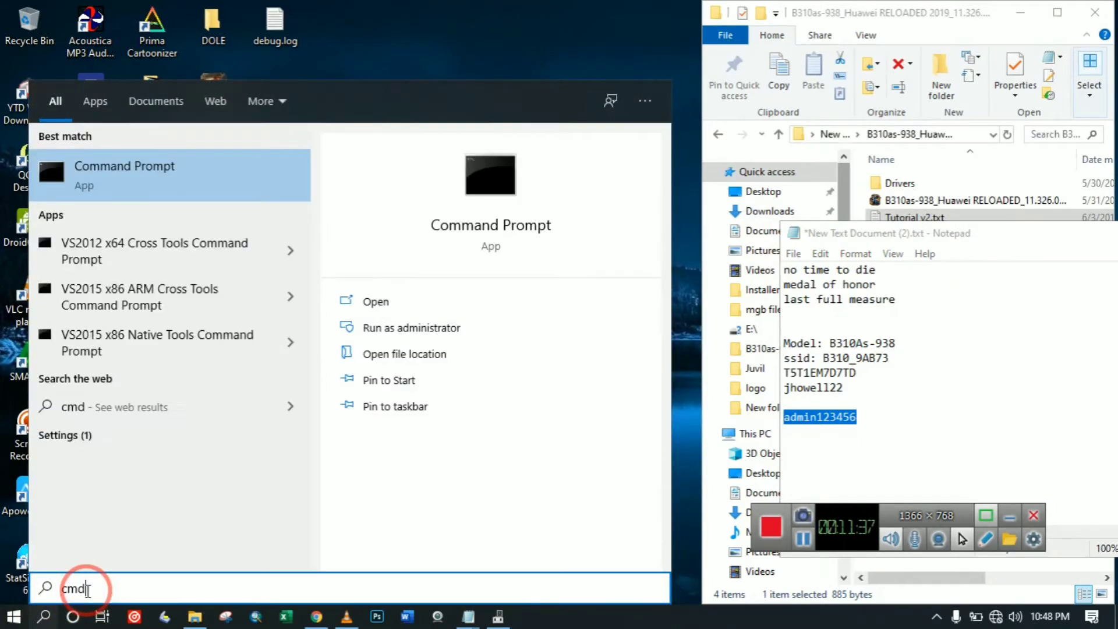
{"action": "left_click", "coordinate": [367, 302]}
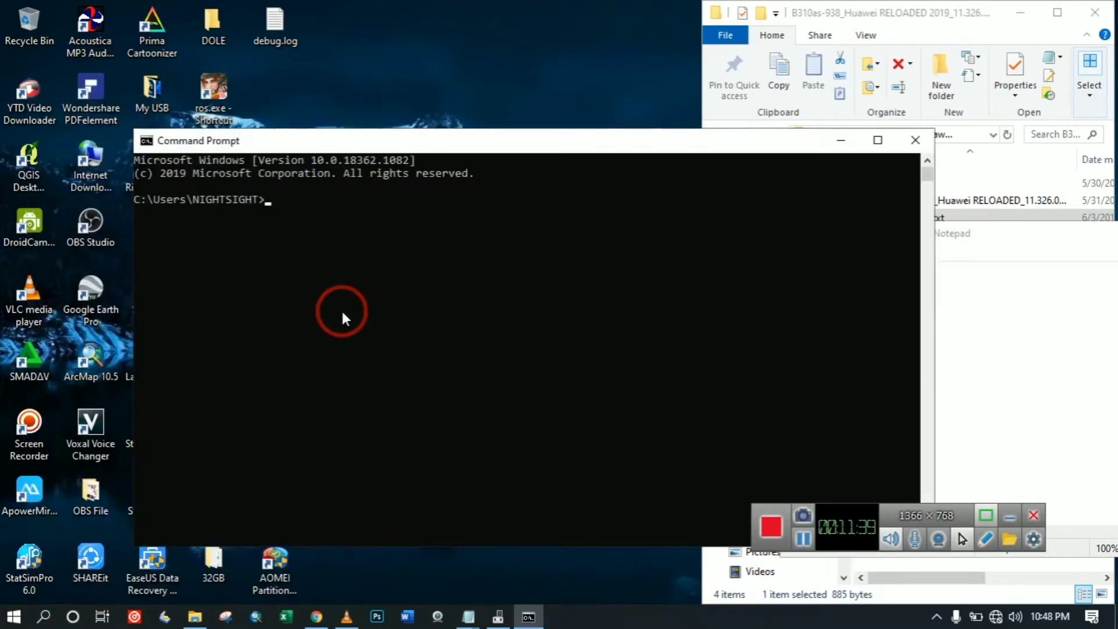
Start typing telnet and check the telnet command in the tutorial's step 8.
{"action": "type", "text": "telm"}
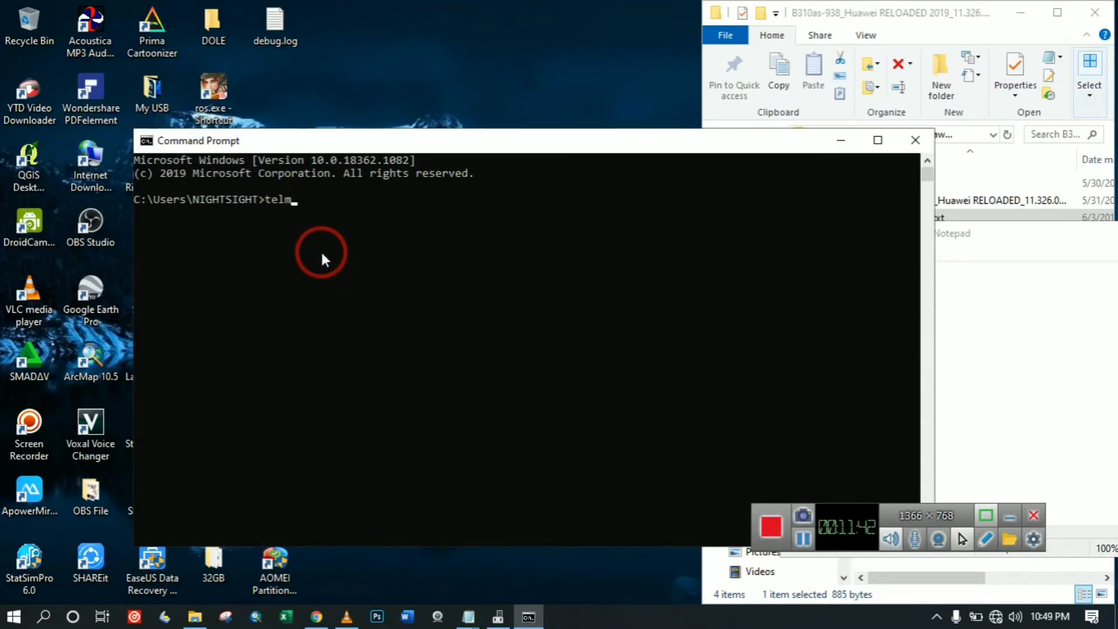
{"action": "key", "text": "BackSpace"}
{"action": "type", "text": "net"}
{"action": "left_click", "coordinate": [970, 259]}
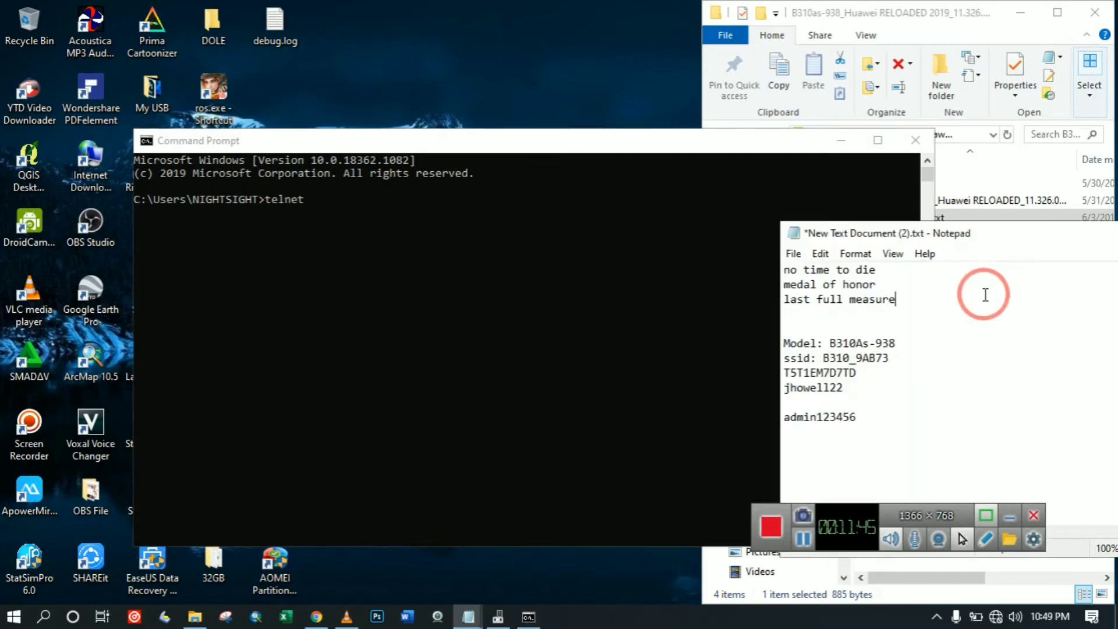
{"action": "left_click", "coordinate": [982, 229]}
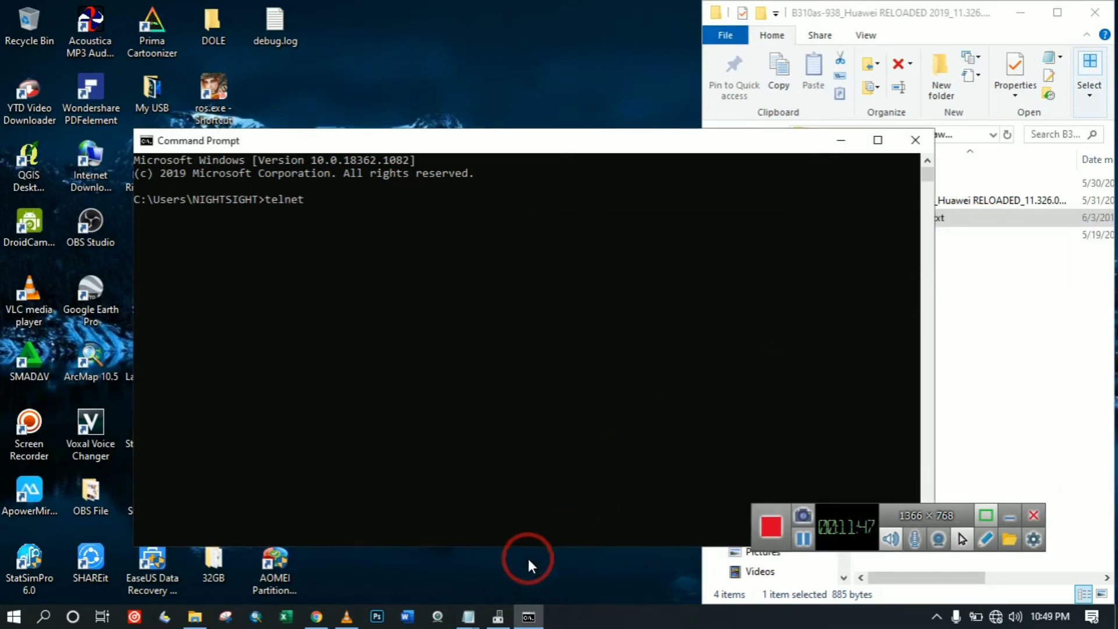
{"action": "mouse_move", "coordinate": [469, 611]}
{"action": "left_click", "coordinate": [491, 567]}
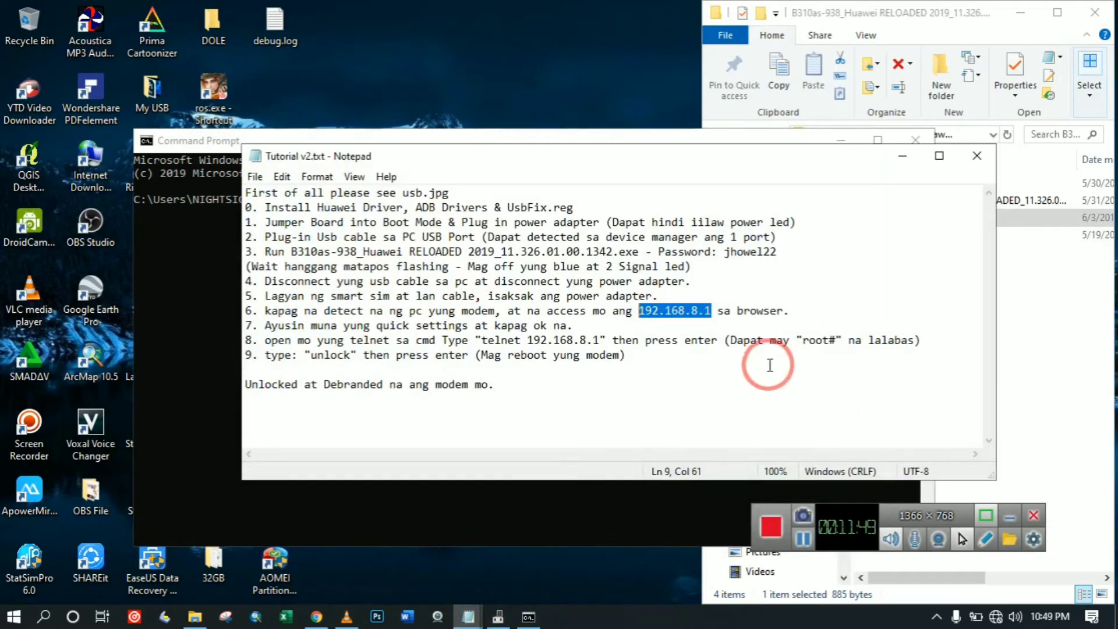
{"action": "left_click", "coordinate": [628, 355]}
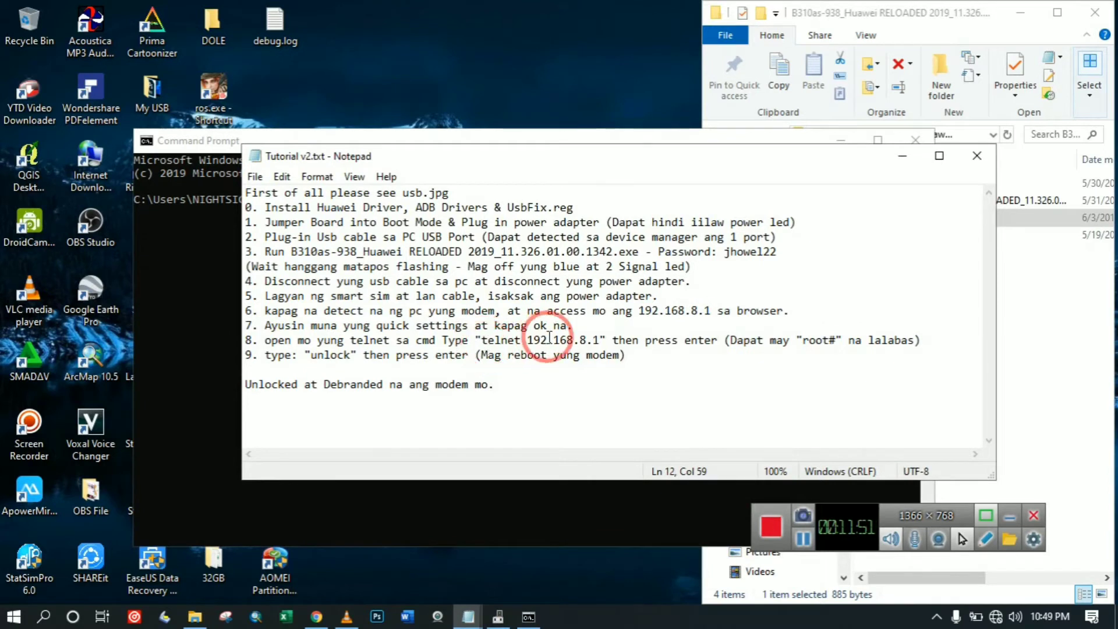
{"action": "left_click_drag", "start_coordinate": [600, 340], "coordinate": [481, 344]}
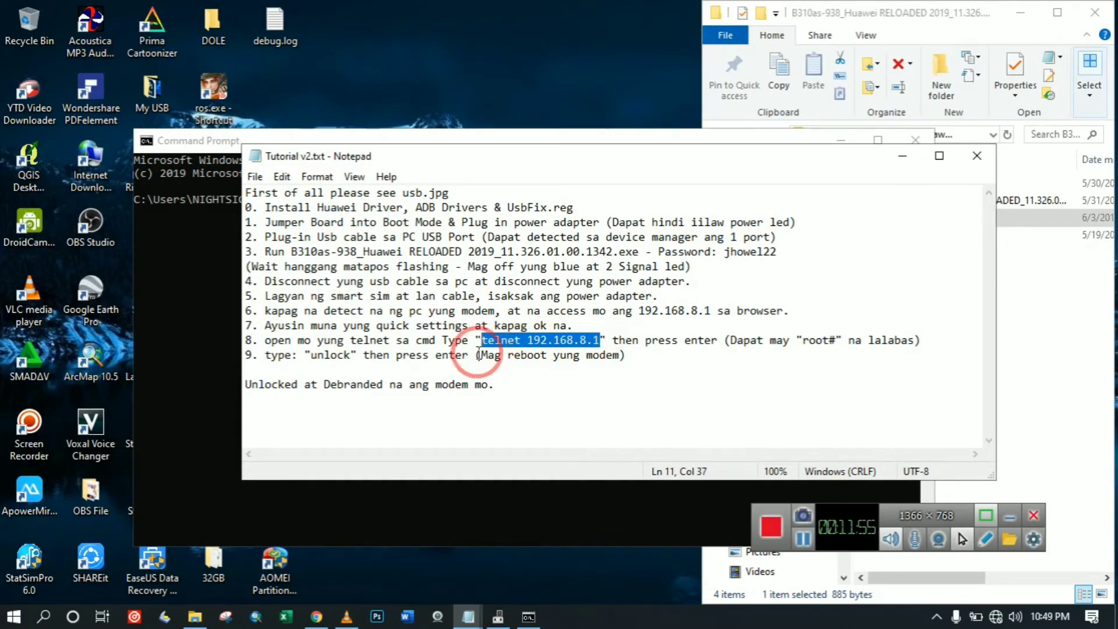
Complete and run telnet 192.168.8.1 to reach the router's root shell.
{"action": "left_click", "coordinate": [183, 402]}
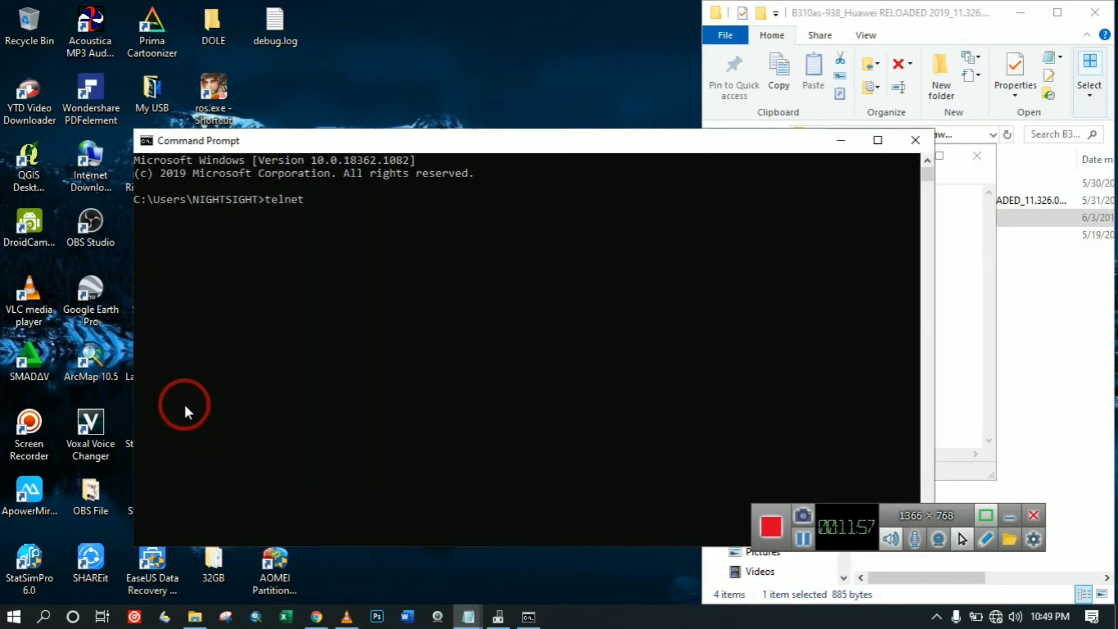
{"action": "type", "text": "192"}
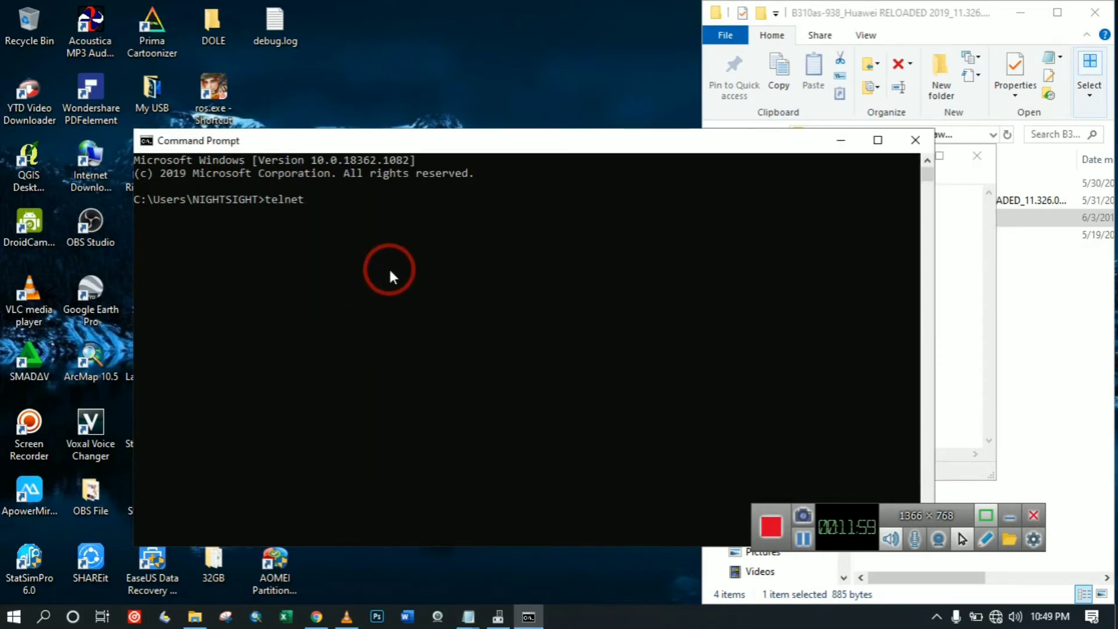
{"action": "type", "text": "68.8.1"}
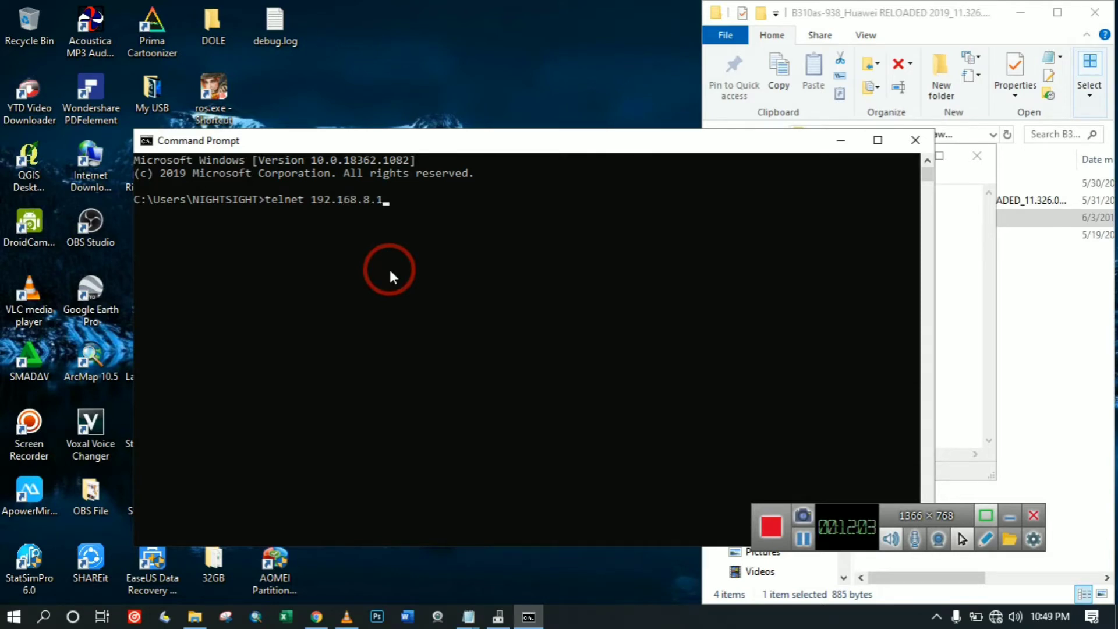
{"action": "key", "text": "Return"}
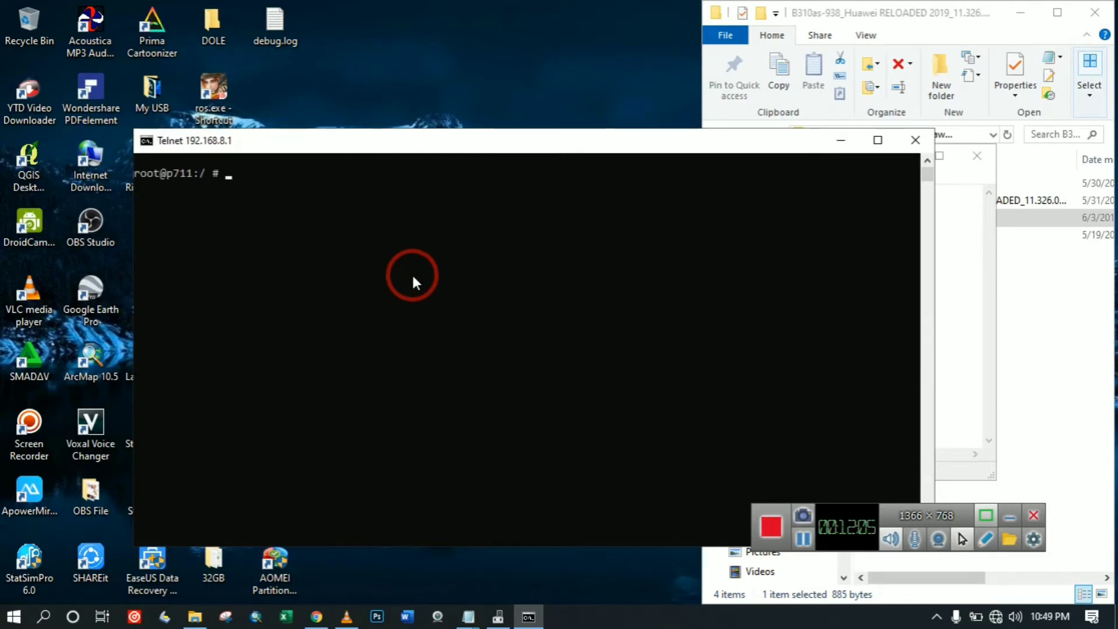
Run unlock at the telnet root prompt and get OK back from the router.
{"action": "left_click", "coordinate": [976, 251]}
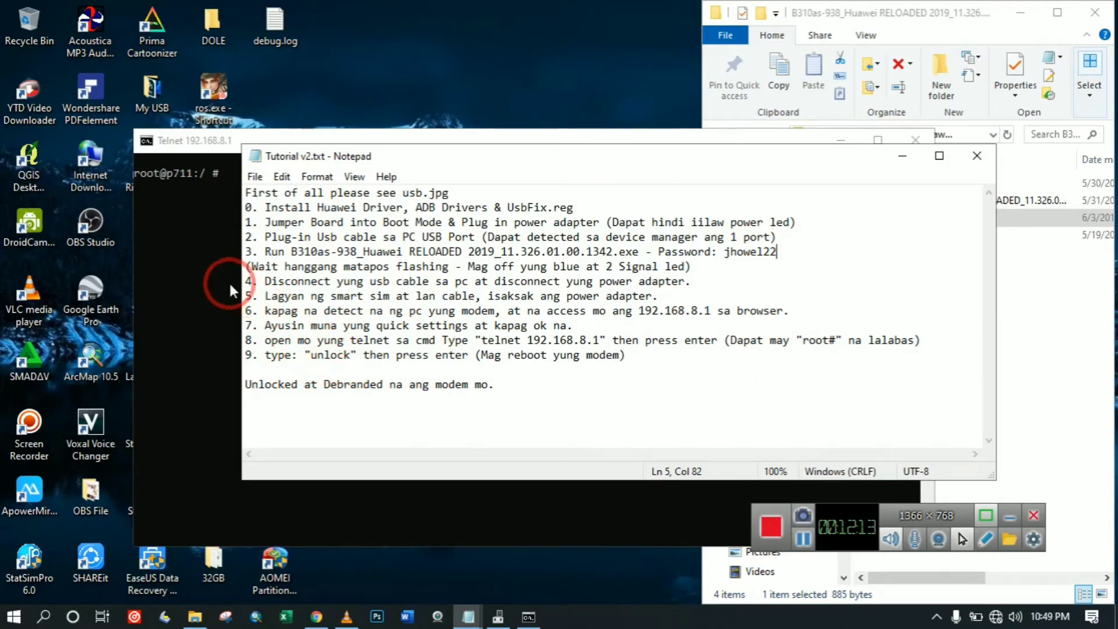
{"action": "left_click", "coordinate": [200, 265]}
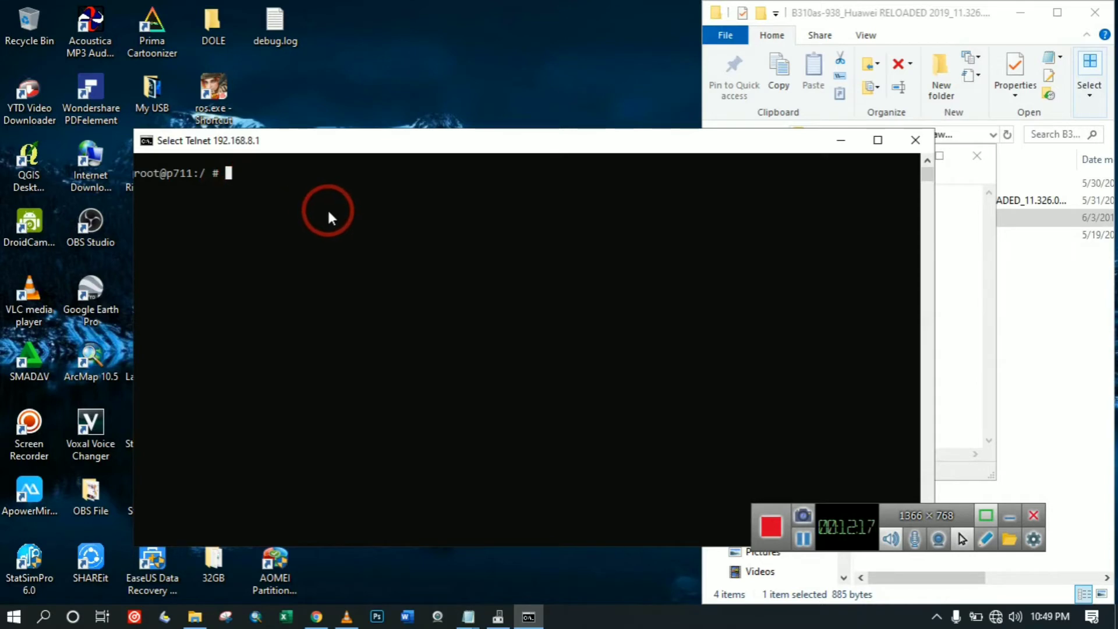
{"action": "type", "text": "unlock"}
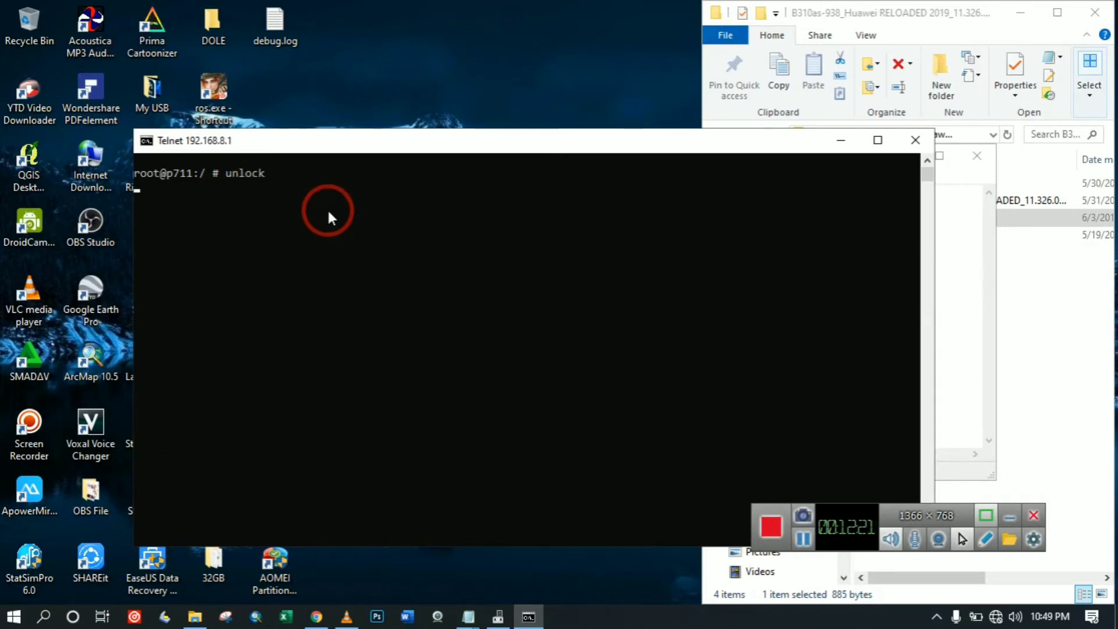
{"action": "key", "text": "Return"}
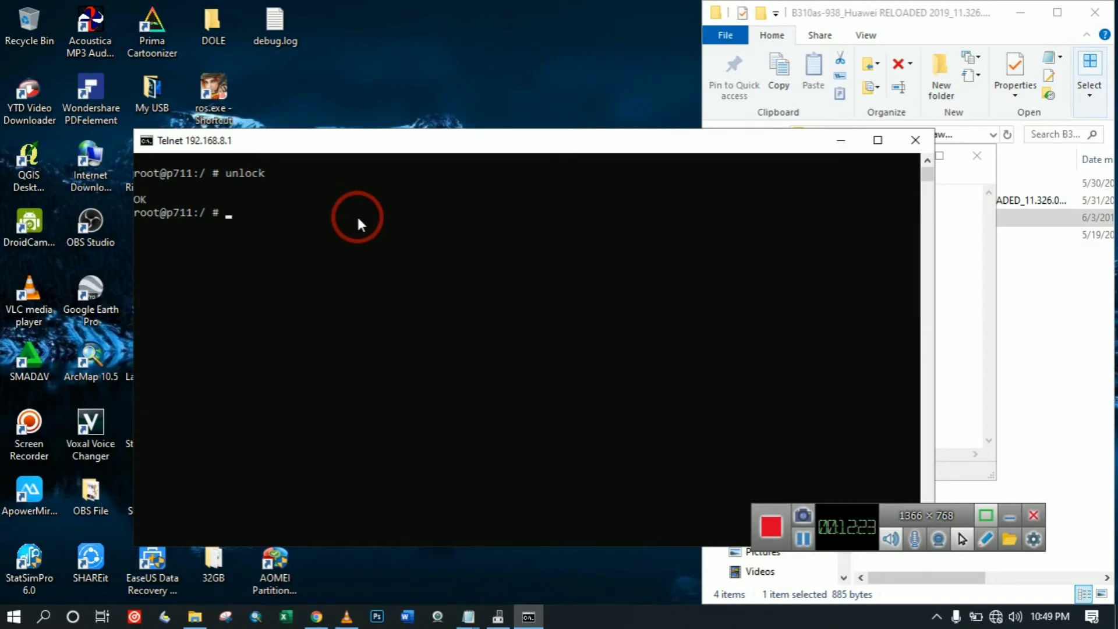
{"action": "left_click", "coordinate": [973, 295]}
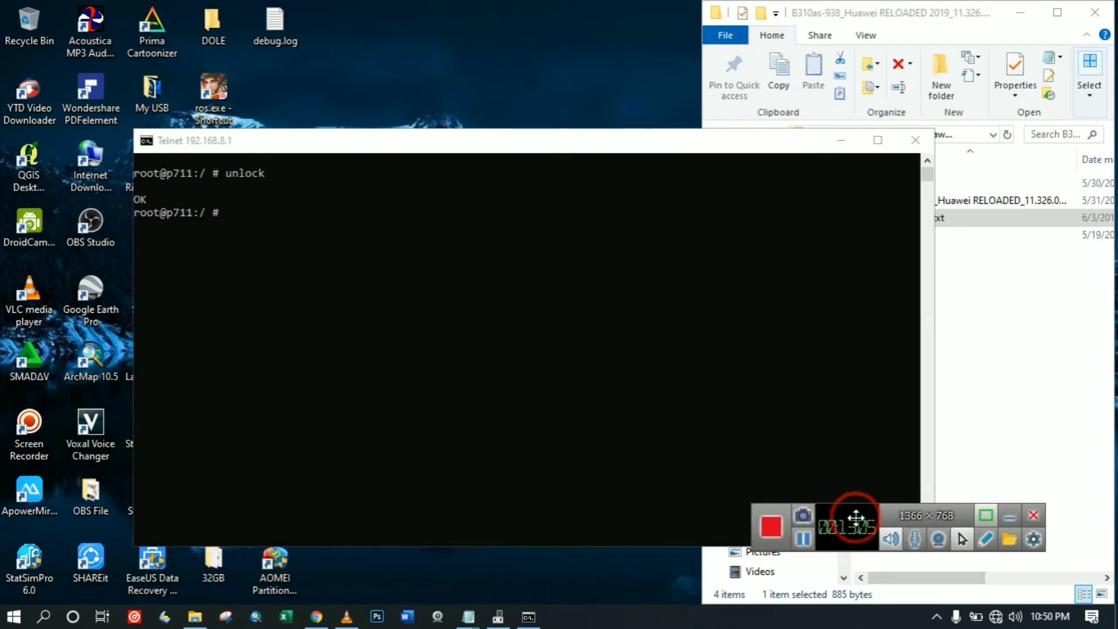
Switch to the router page in Chrome and open its Log In form.
{"action": "left_click", "coordinate": [317, 617]}
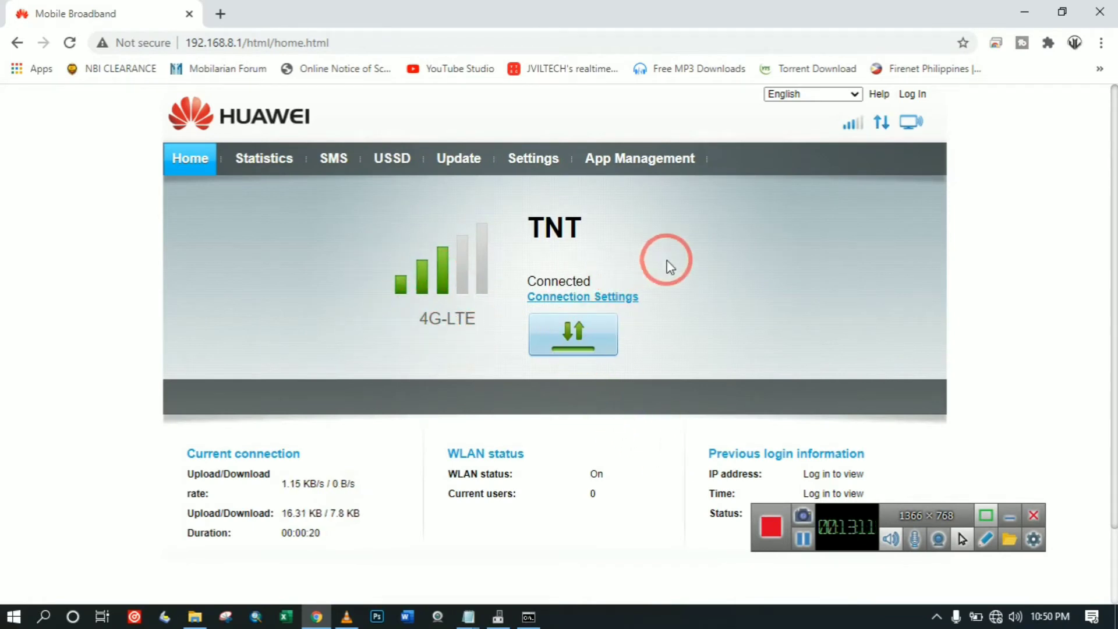
{"action": "left_click", "coordinate": [912, 94]}
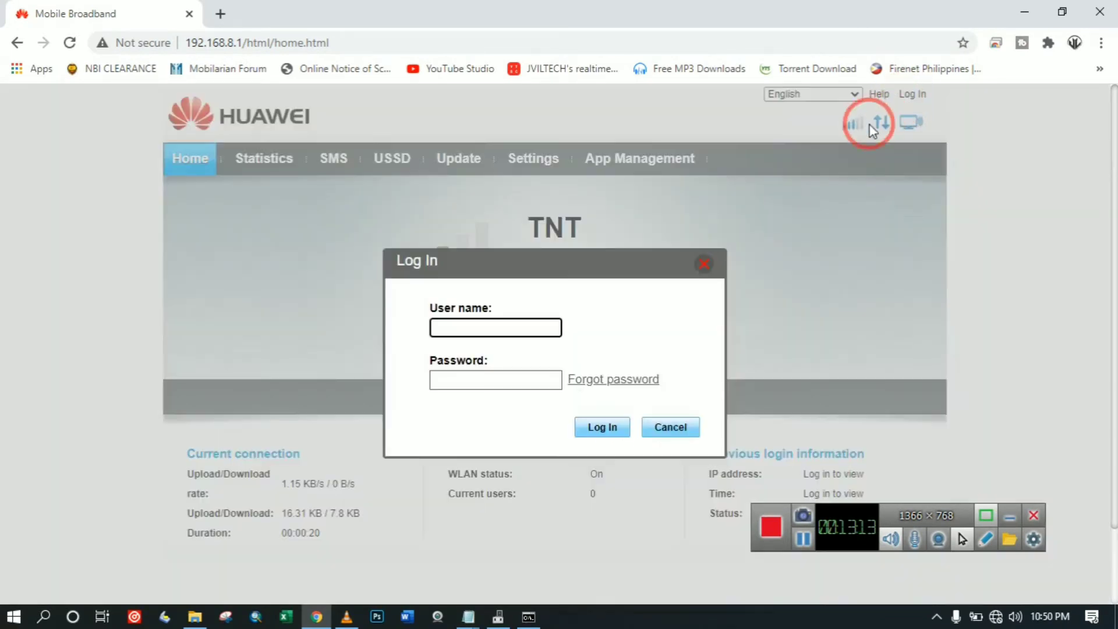
{"action": "left_click", "coordinate": [437, 324]}
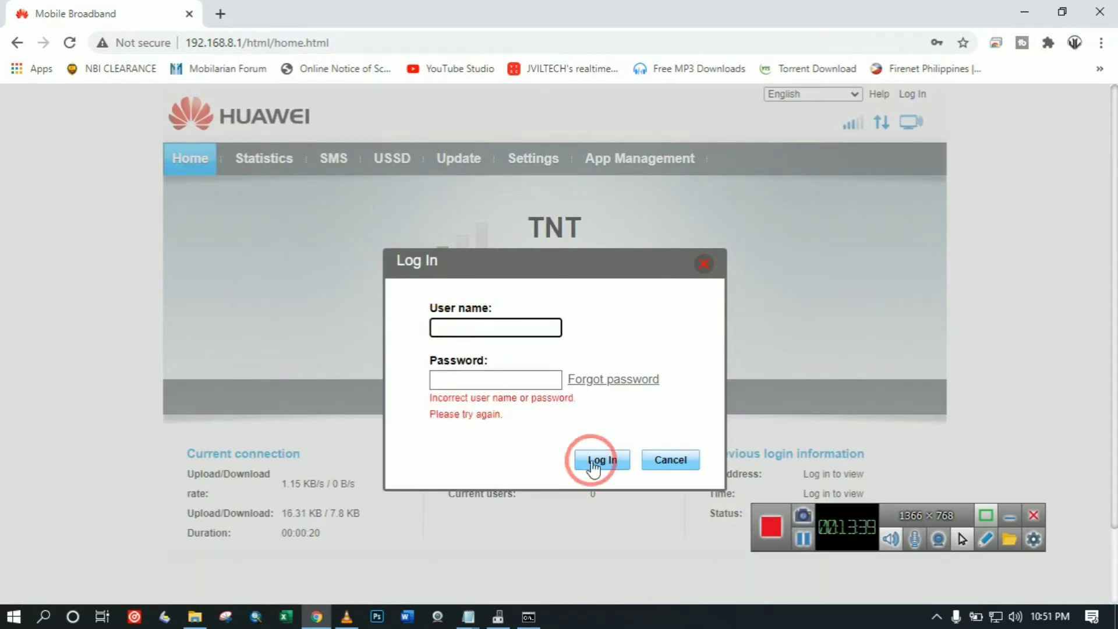
{"action": "left_click", "coordinate": [802, 538]}
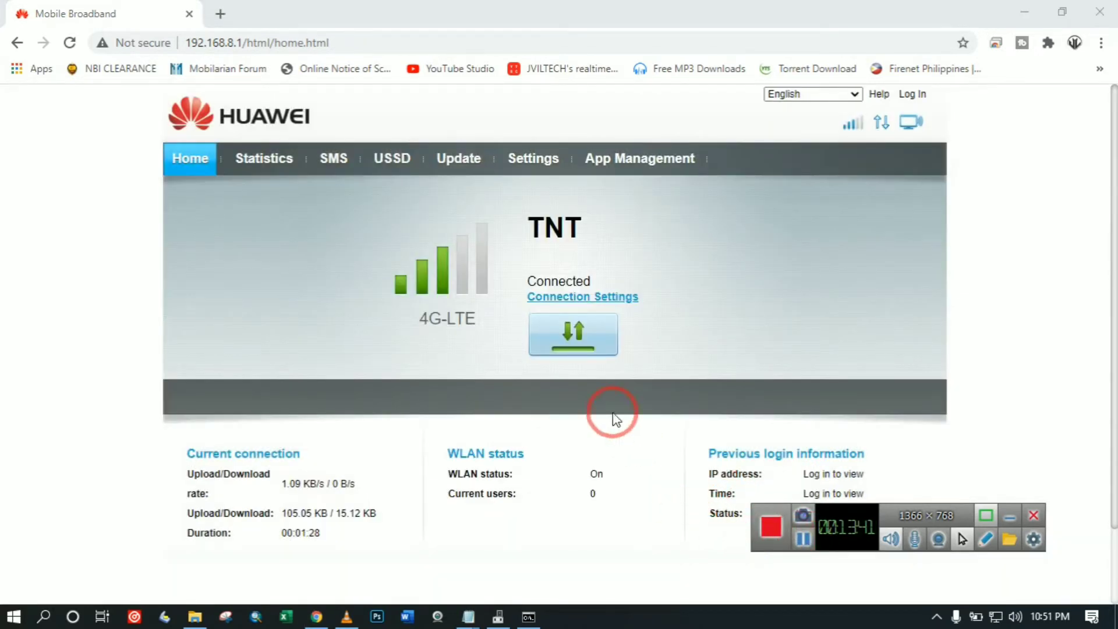
{"action": "left_click", "coordinate": [911, 93]}
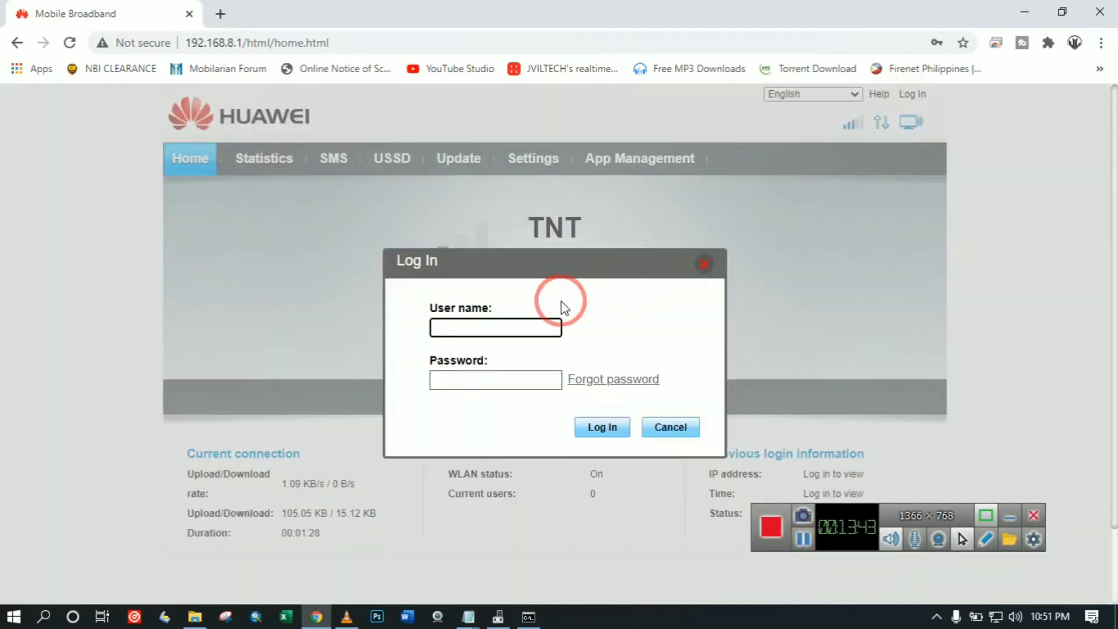
{"action": "left_click", "coordinate": [512, 326]}
Enter the admin user name, paste the password copied from Notepad, and log in.
{"action": "type", "text": "admin"}
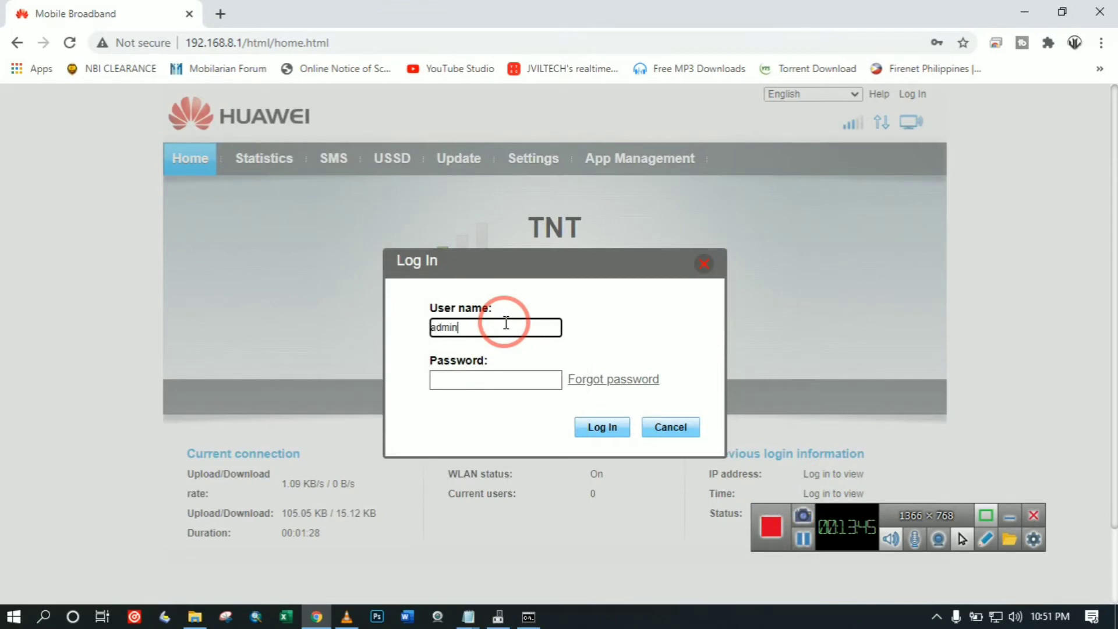
{"action": "left_click", "coordinate": [469, 616]}
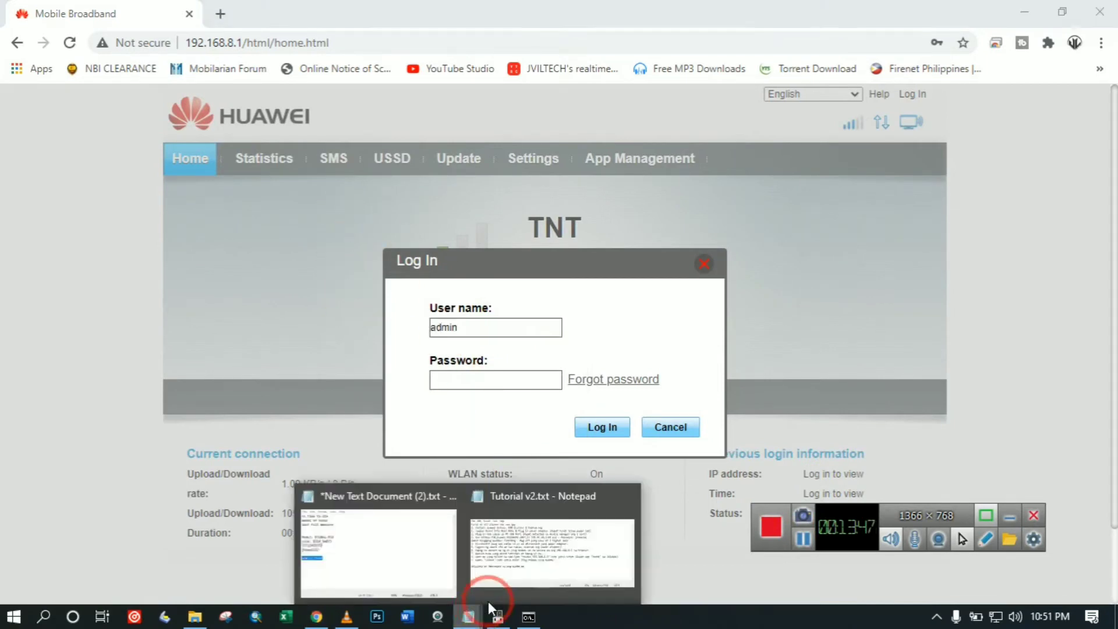
{"action": "left_click", "coordinate": [326, 574]}
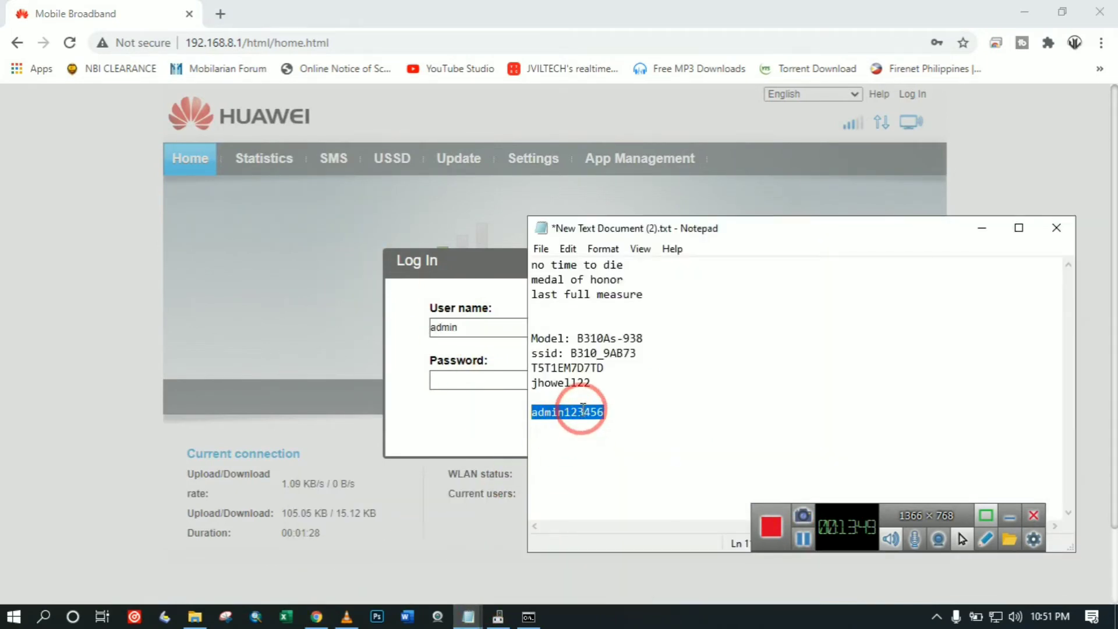
{"action": "left_click", "coordinate": [489, 280]}
{"action": "left_click", "coordinate": [474, 379]}
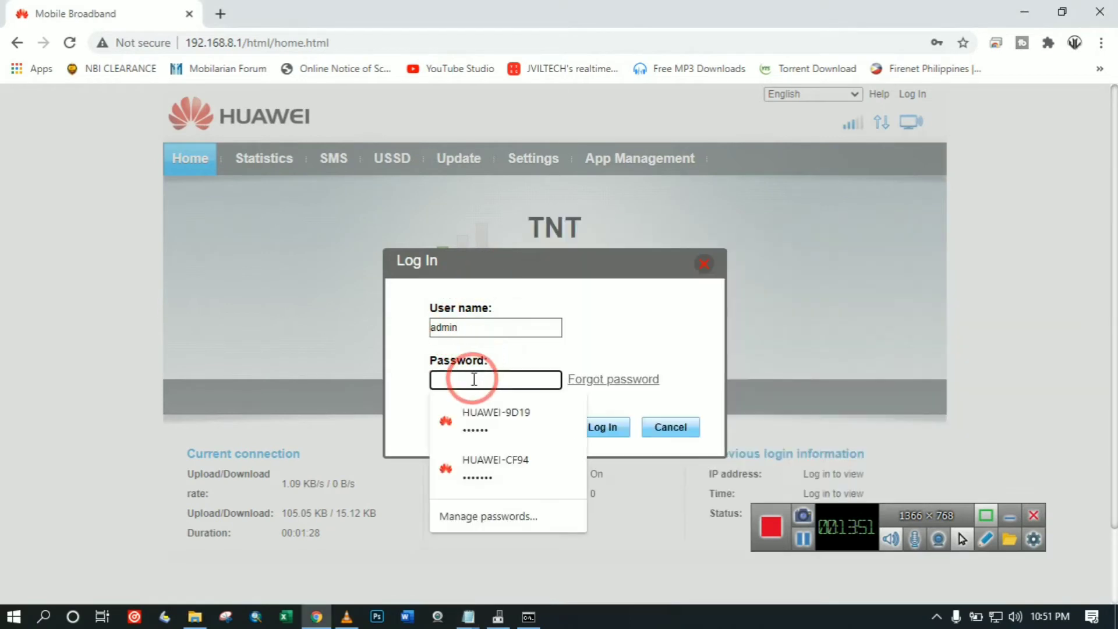
{"action": "key", "text": "ctrl+v"}
{"action": "left_click", "coordinate": [601, 426]}
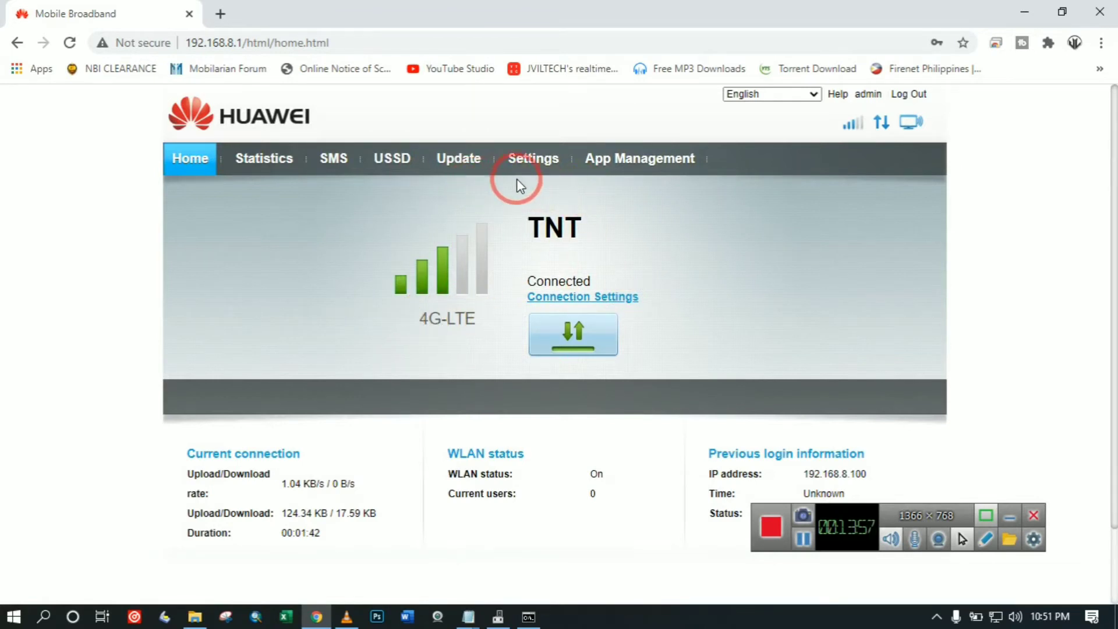
Check the SMART LTE profile under Settings > Dial-up > Profile Management without changing it.
{"action": "left_click", "coordinate": [330, 173]}
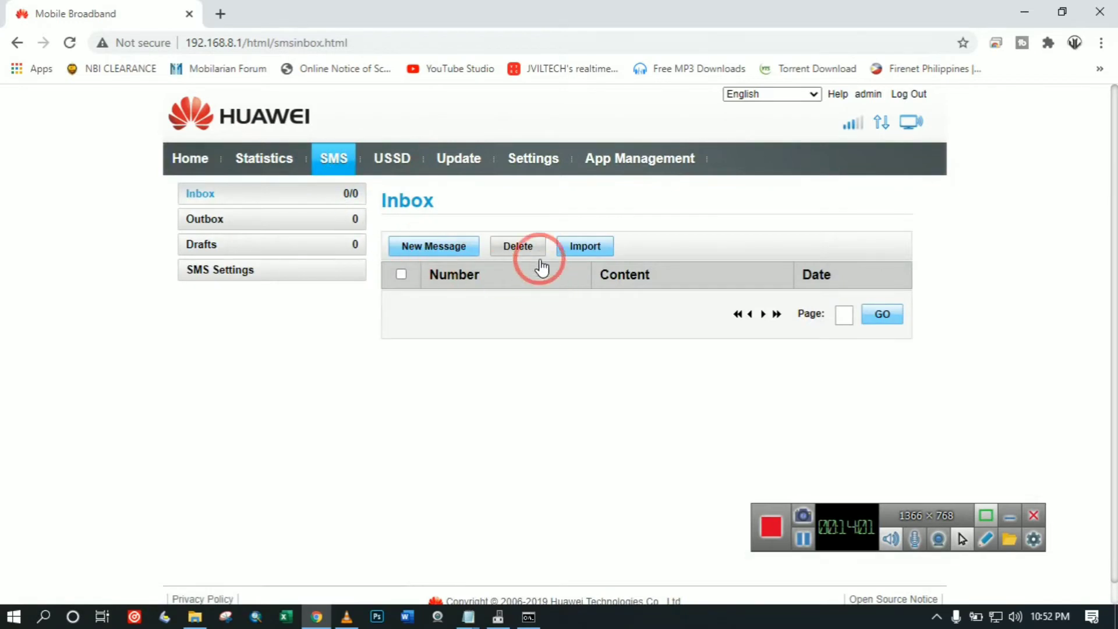
{"action": "left_click", "coordinate": [531, 157]}
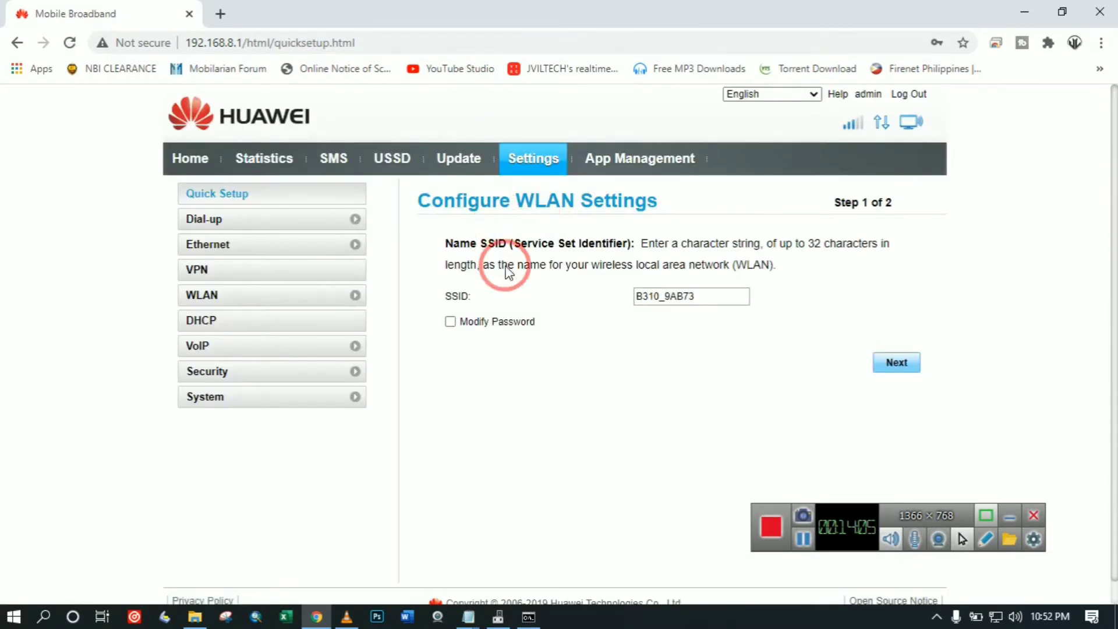
{"action": "left_click", "coordinate": [210, 248]}
{"action": "left_click", "coordinate": [201, 220]}
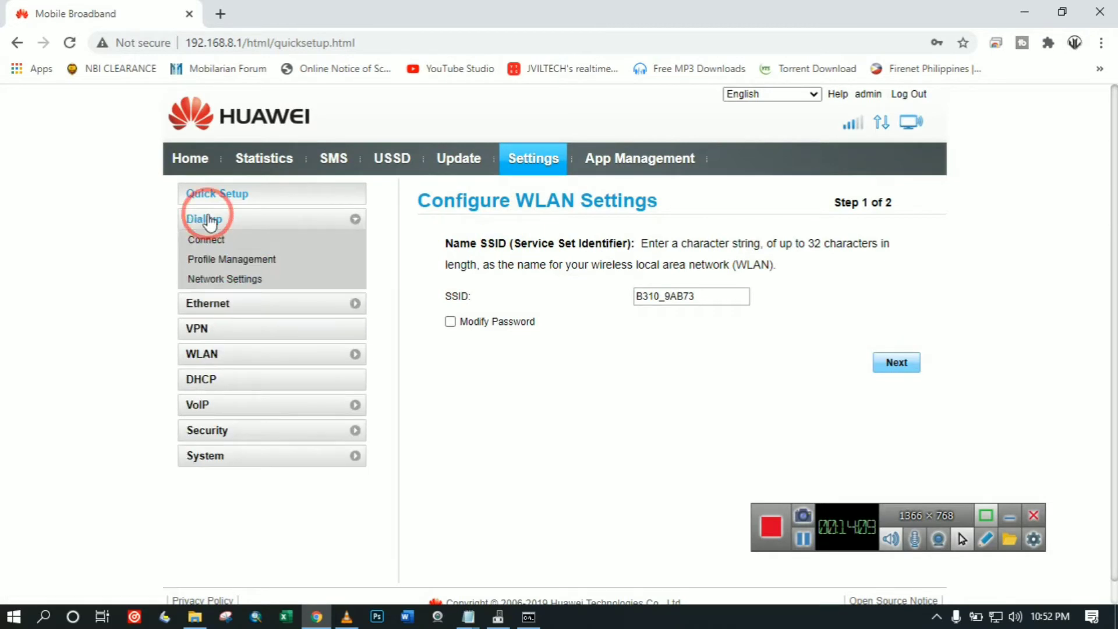
{"action": "left_click", "coordinate": [234, 259]}
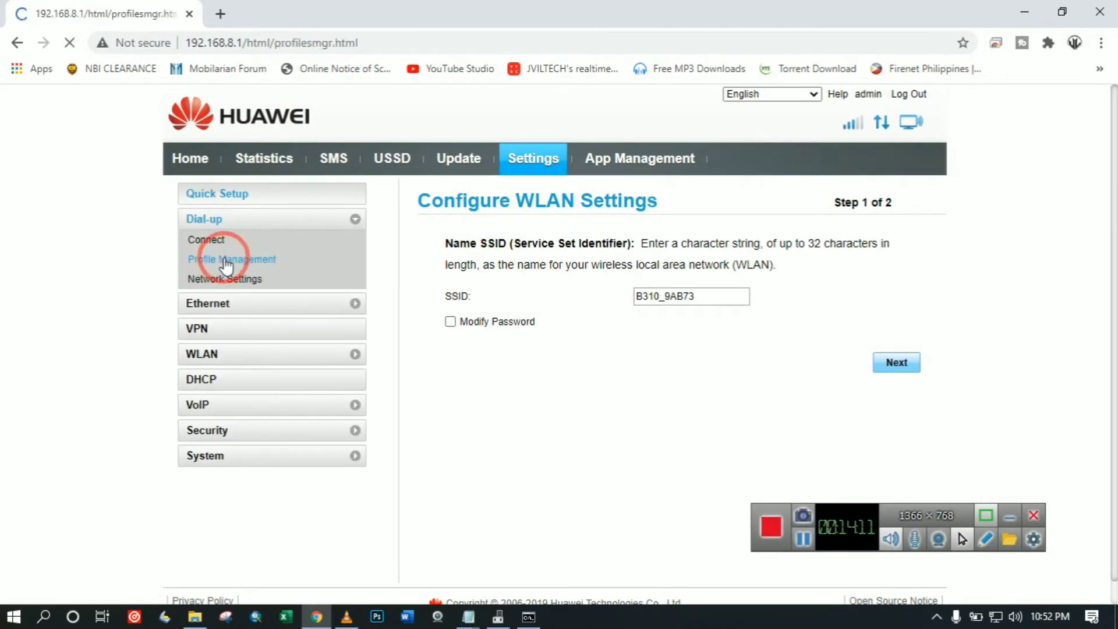
{"action": "left_click", "coordinate": [698, 373]}
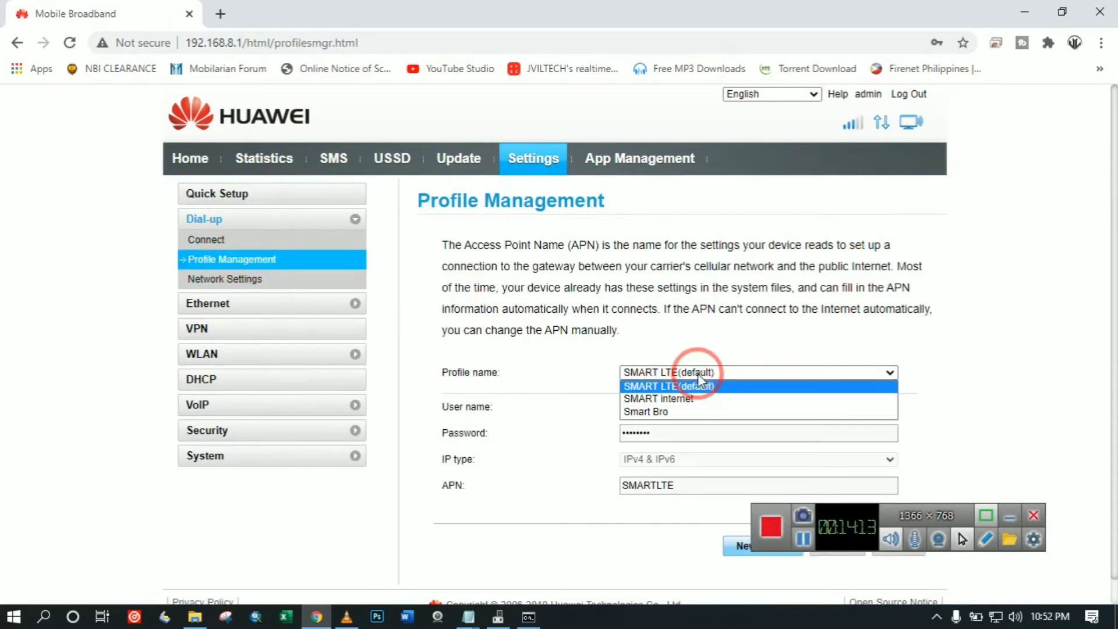
{"action": "left_click", "coordinate": [579, 342]}
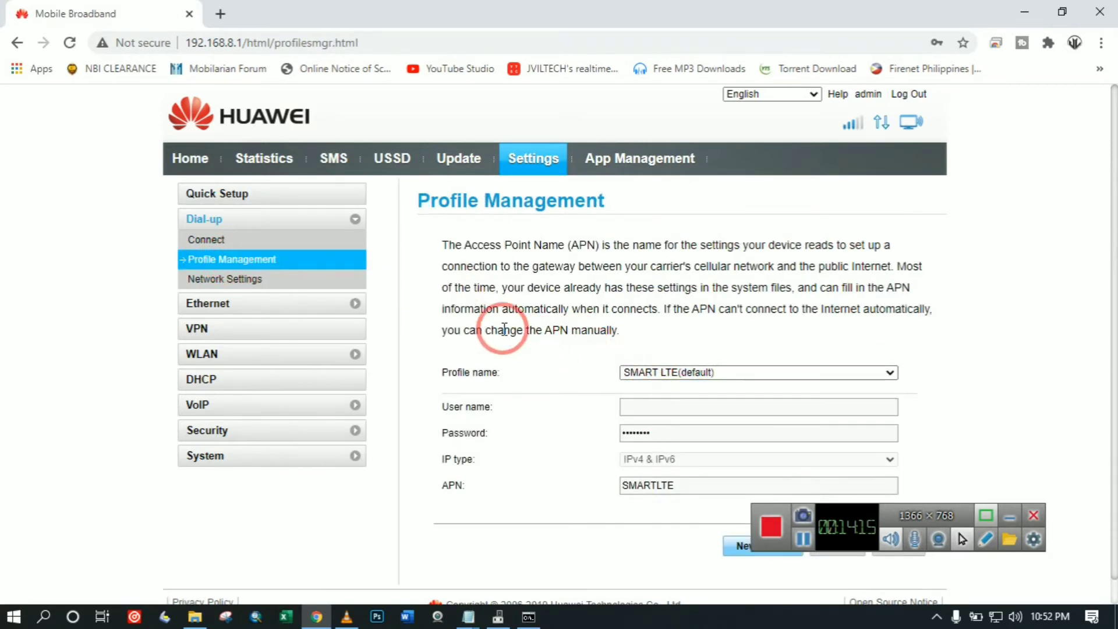
View the DHCP page and Security group, then go back to Home.
{"action": "left_click", "coordinate": [228, 383]}
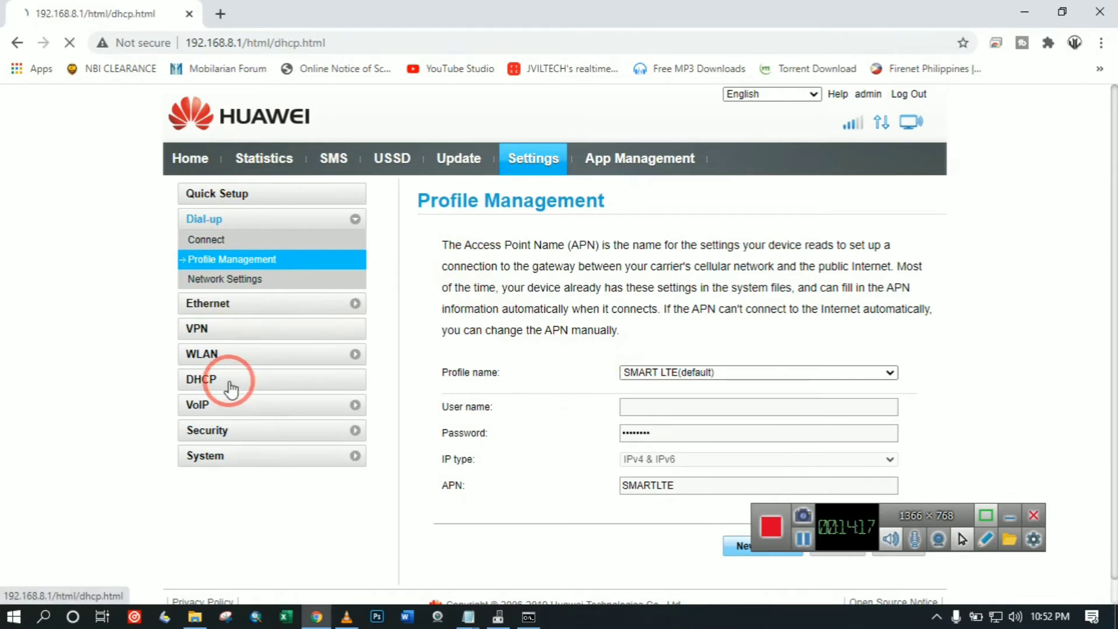
{"action": "left_click", "coordinate": [207, 372]}
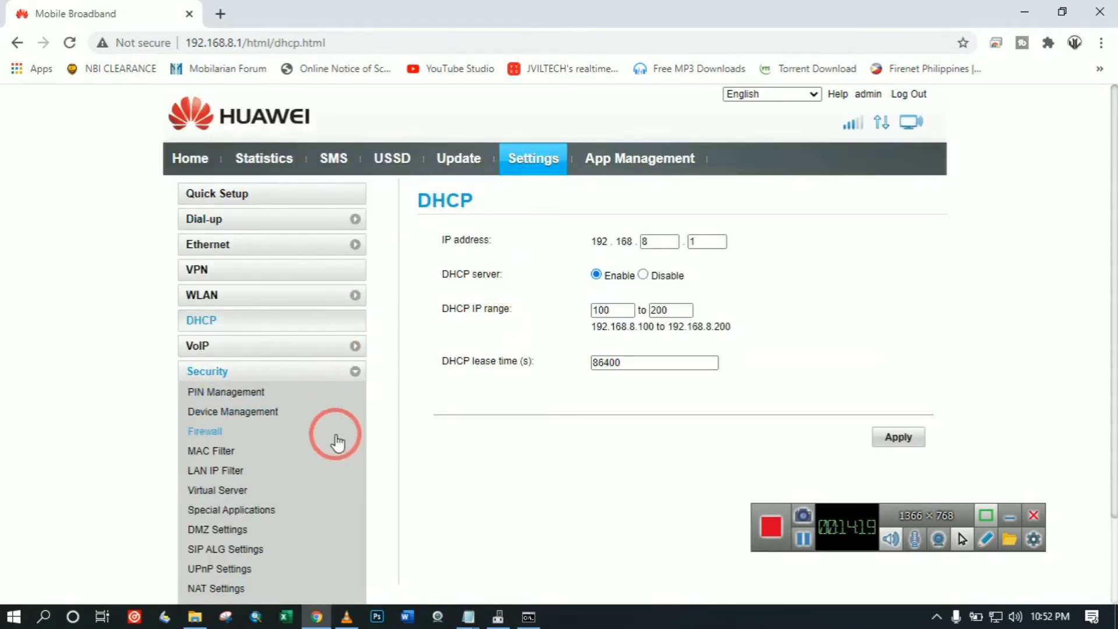
{"action": "left_click", "coordinate": [189, 157]}
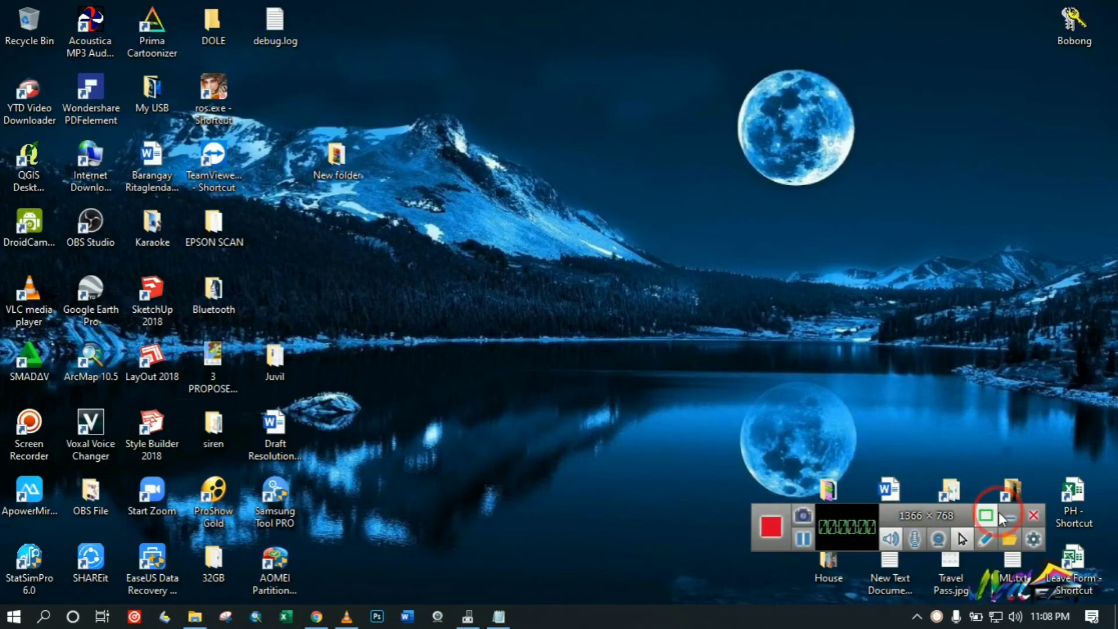
Log back into the router web UI with the admin credentials.
{"action": "left_click", "coordinate": [1011, 520]}
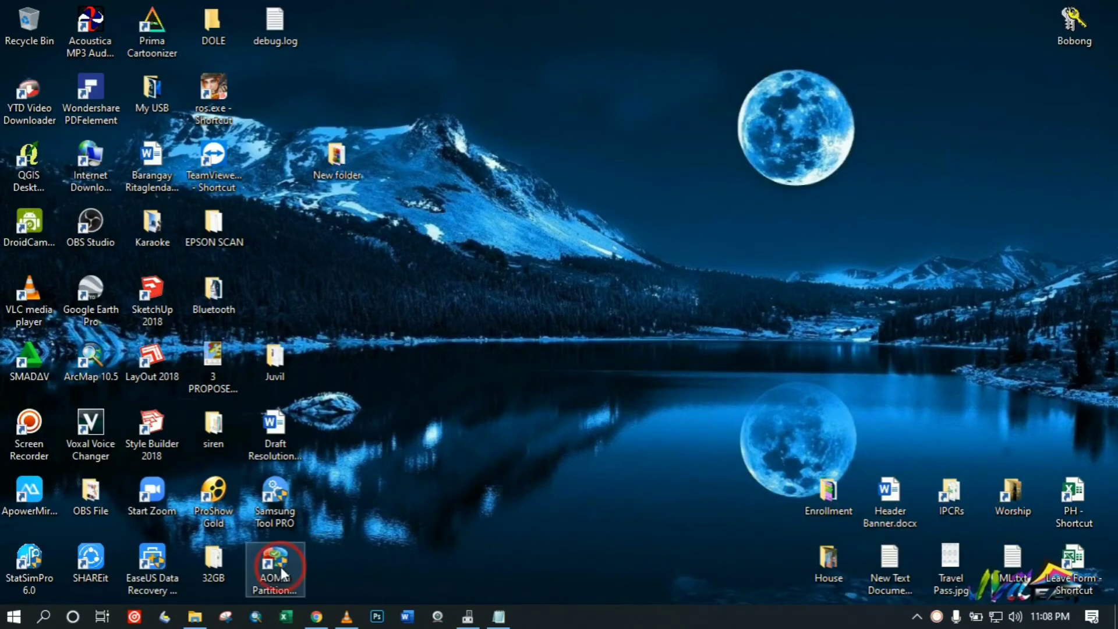
{"action": "left_click", "coordinate": [316, 616]}
{"action": "left_click", "coordinate": [911, 99]}
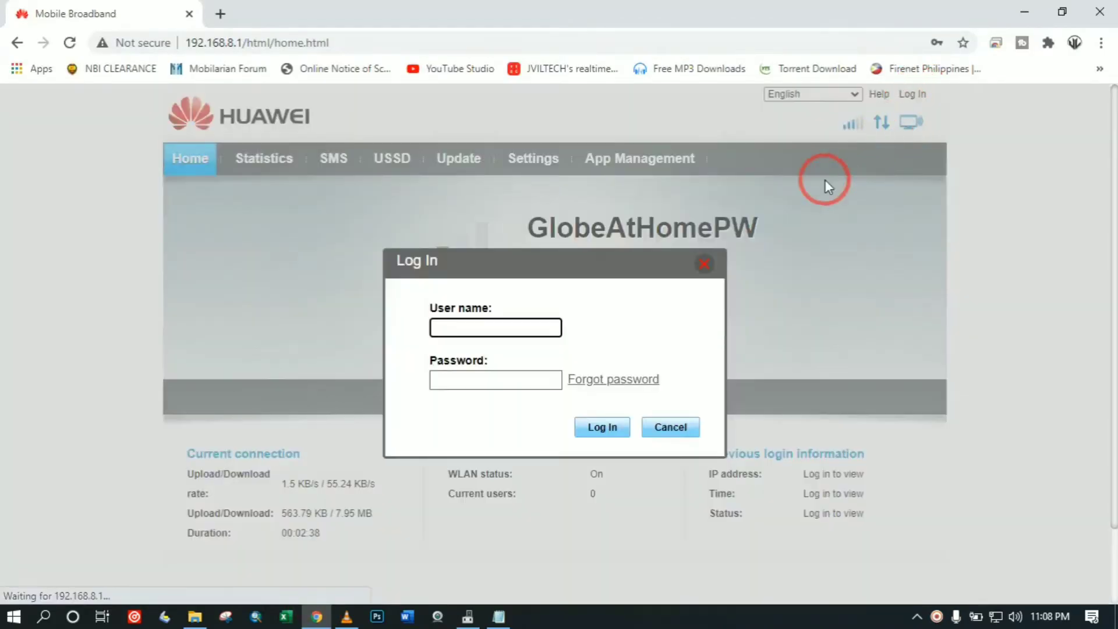
{"action": "left_click", "coordinate": [510, 319]}
{"action": "type", "text": "admin"}
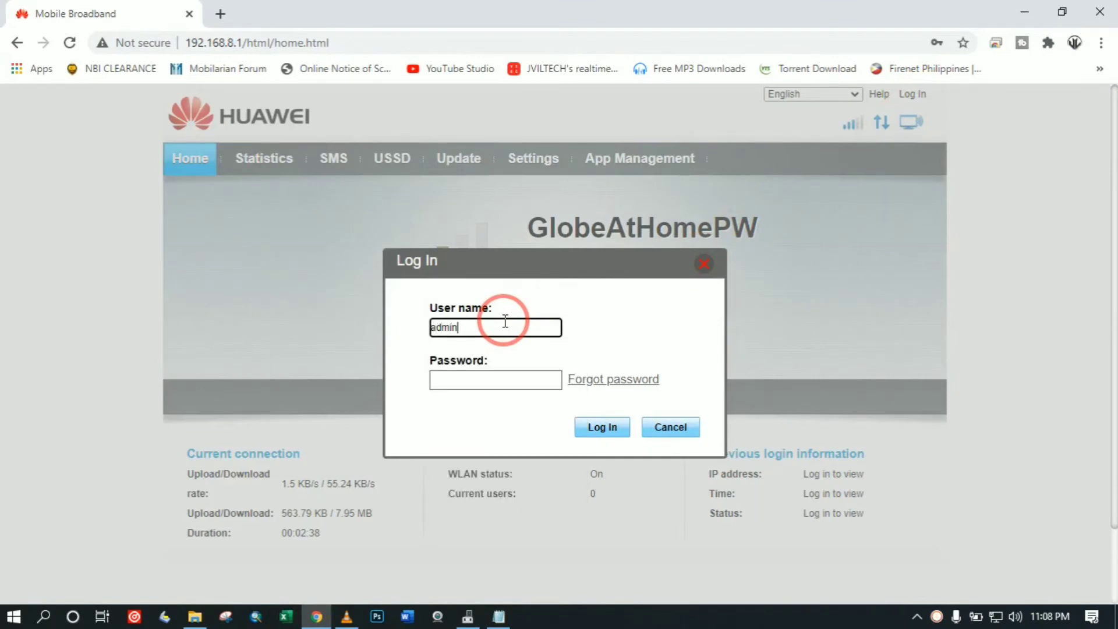
{"action": "key", "text": "Tab"}
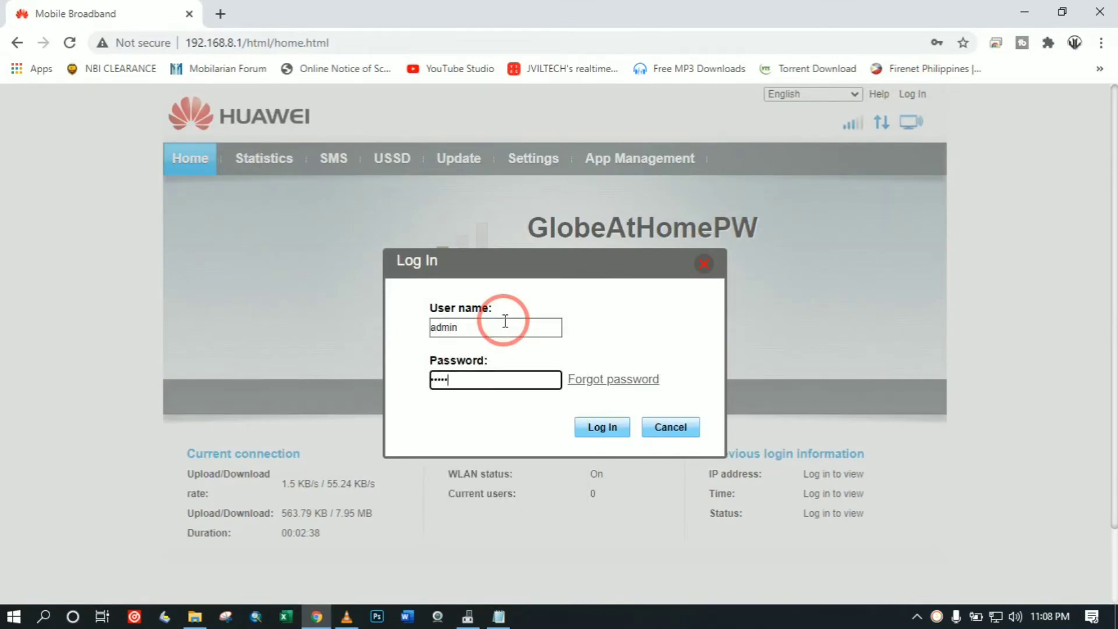
{"action": "key", "text": "Return"}
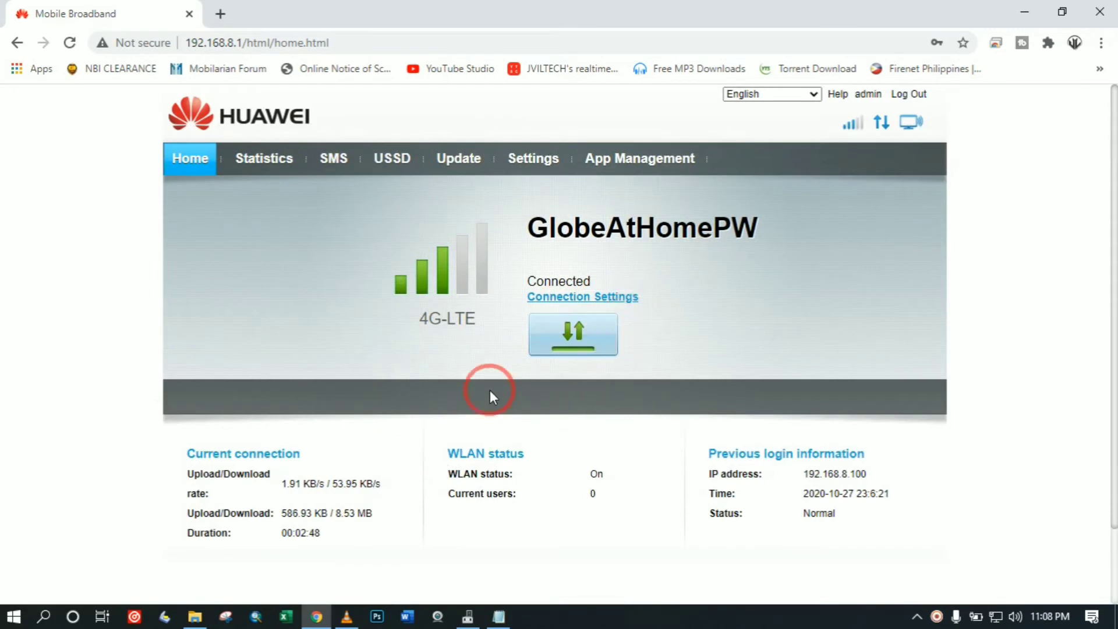
Open Settings > WLAN > WLAN Basic Settings and toggle the Show password option.
{"action": "left_click", "coordinate": [534, 161]}
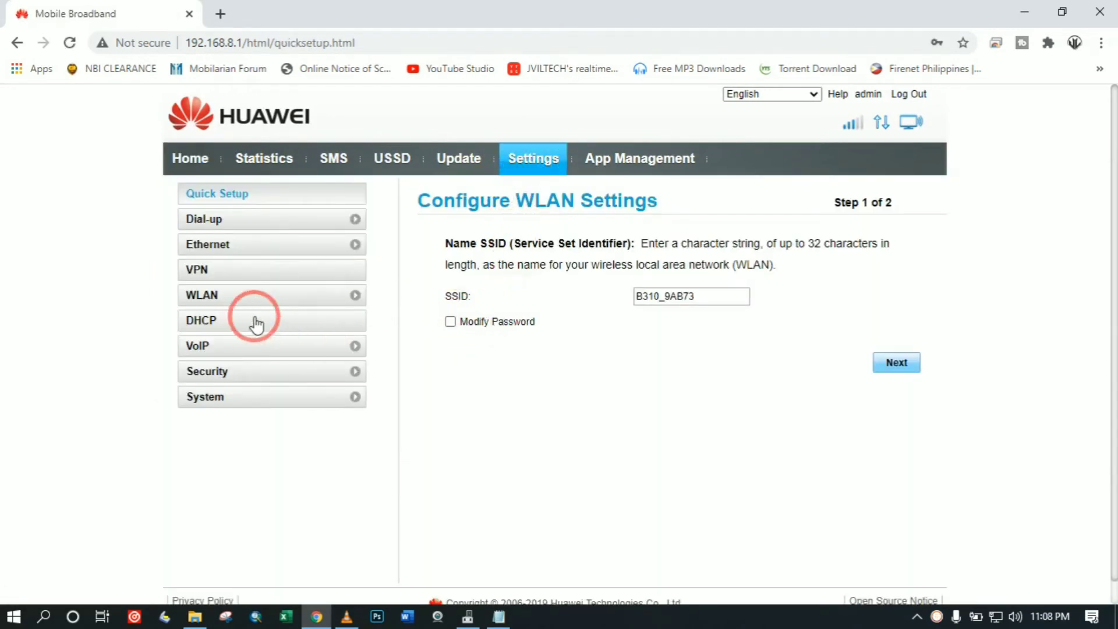
{"action": "left_click", "coordinate": [225, 295]}
{"action": "left_click", "coordinate": [234, 377]}
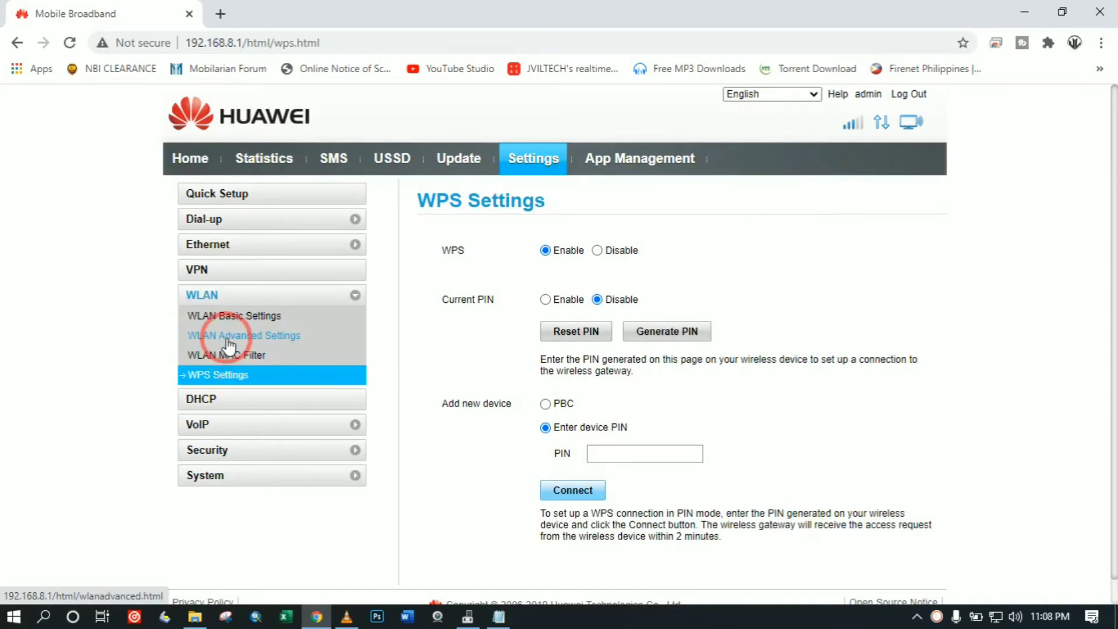
{"action": "left_click", "coordinate": [229, 320]}
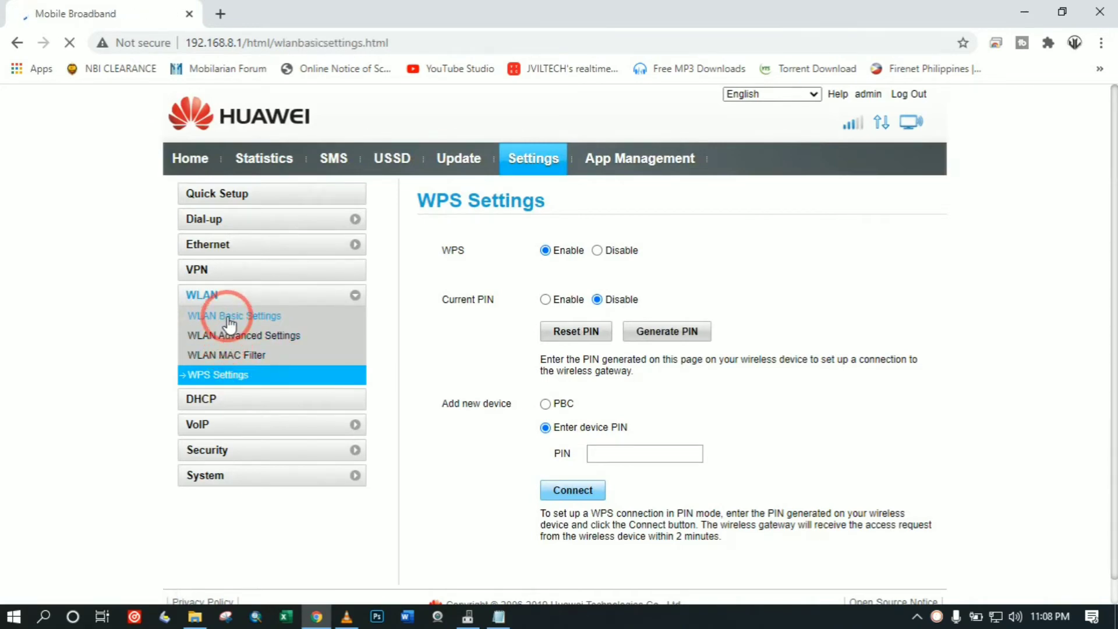
{"action": "scroll", "coordinate": [449, 380], "scroll_direction": "down", "scroll_amount": 3}
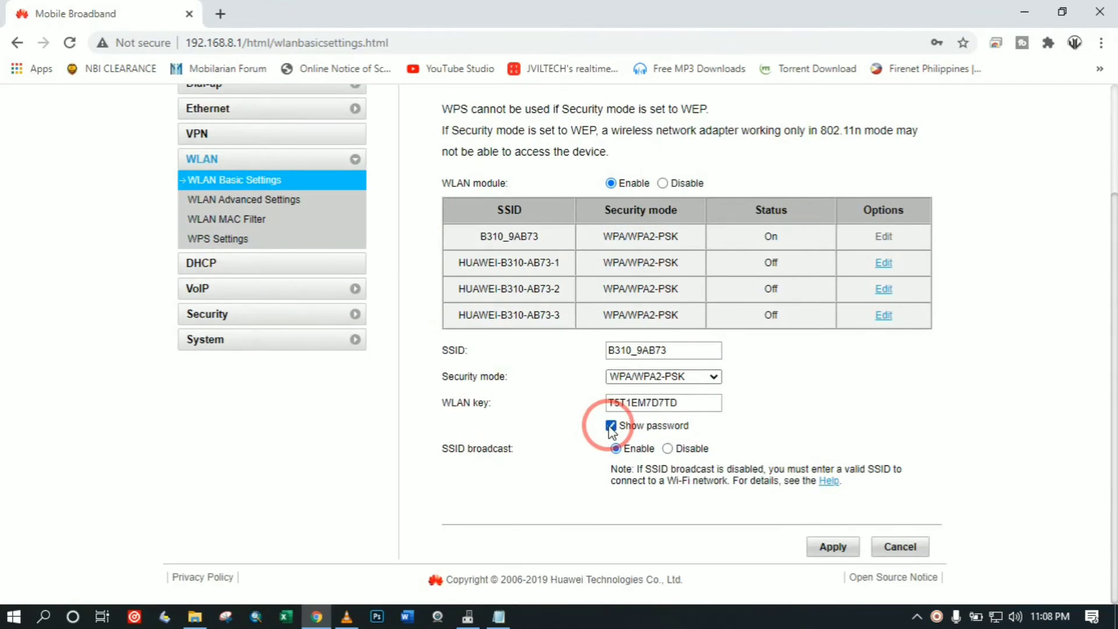
{"action": "left_click", "coordinate": [610, 426]}
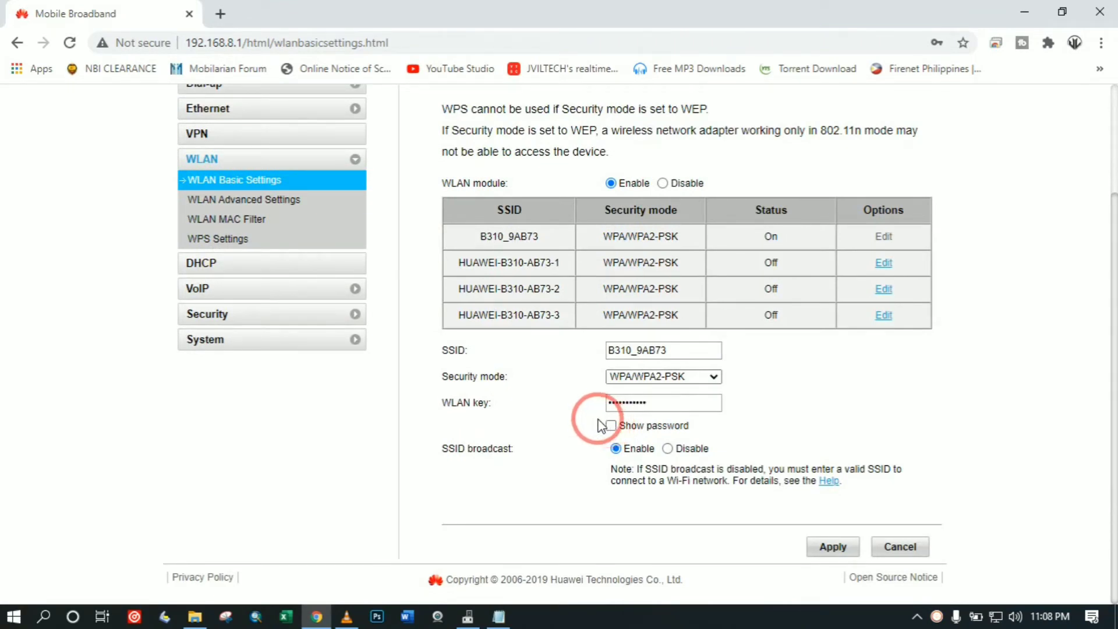
{"action": "left_click", "coordinate": [610, 426]}
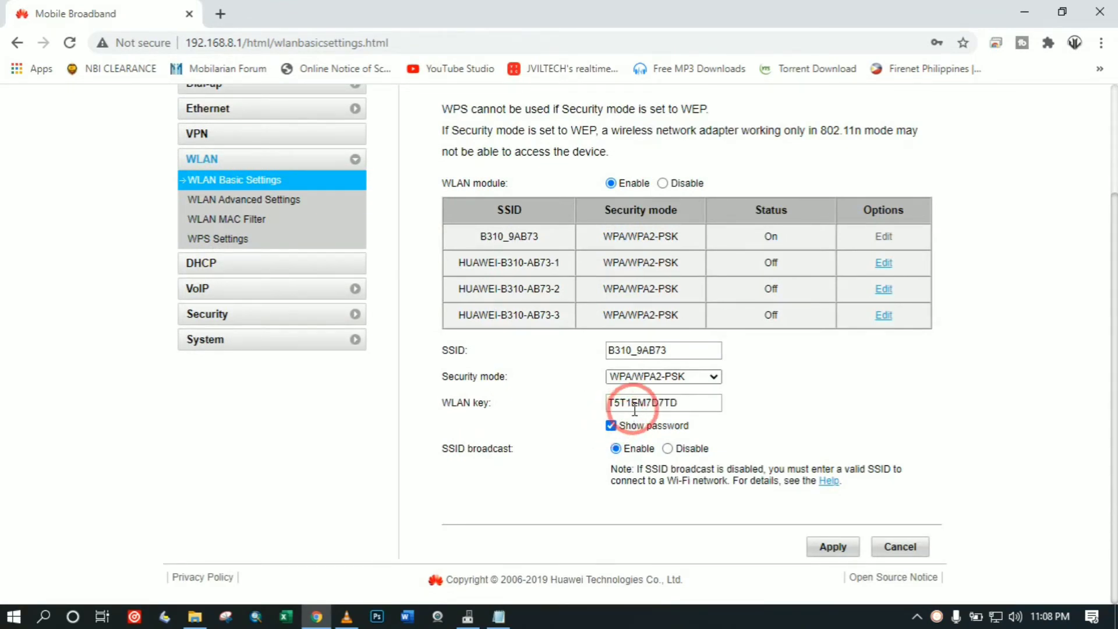
{"action": "left_click", "coordinate": [611, 426]}
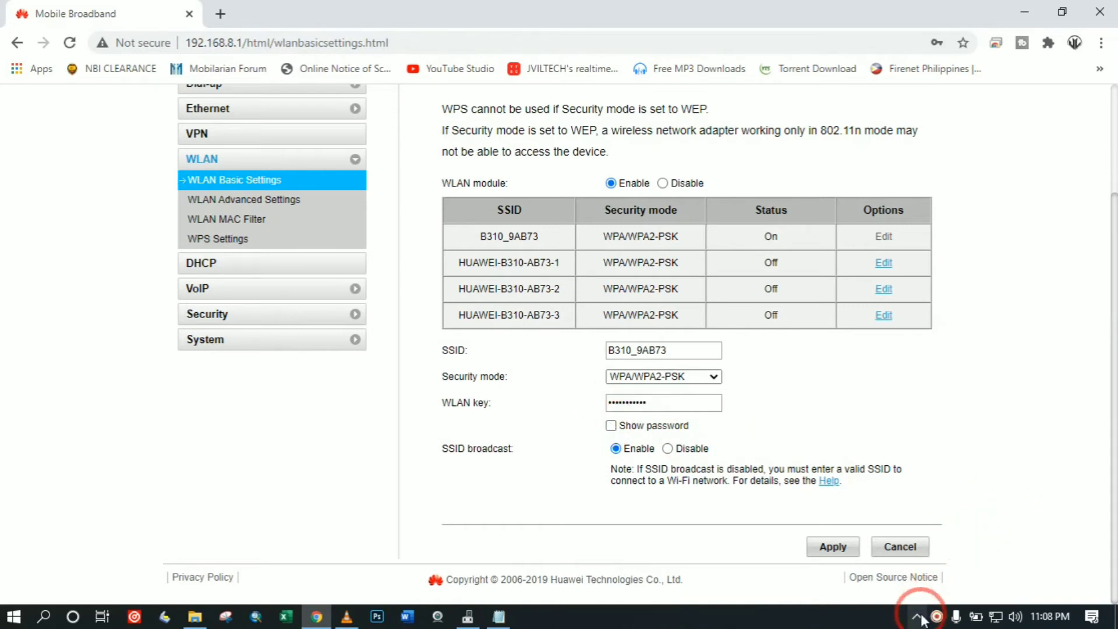
Reveal the B310_9AB73 Wi-Fi key in plain text and compare it with the Notepad notes.
{"action": "left_click", "coordinate": [498, 616]}
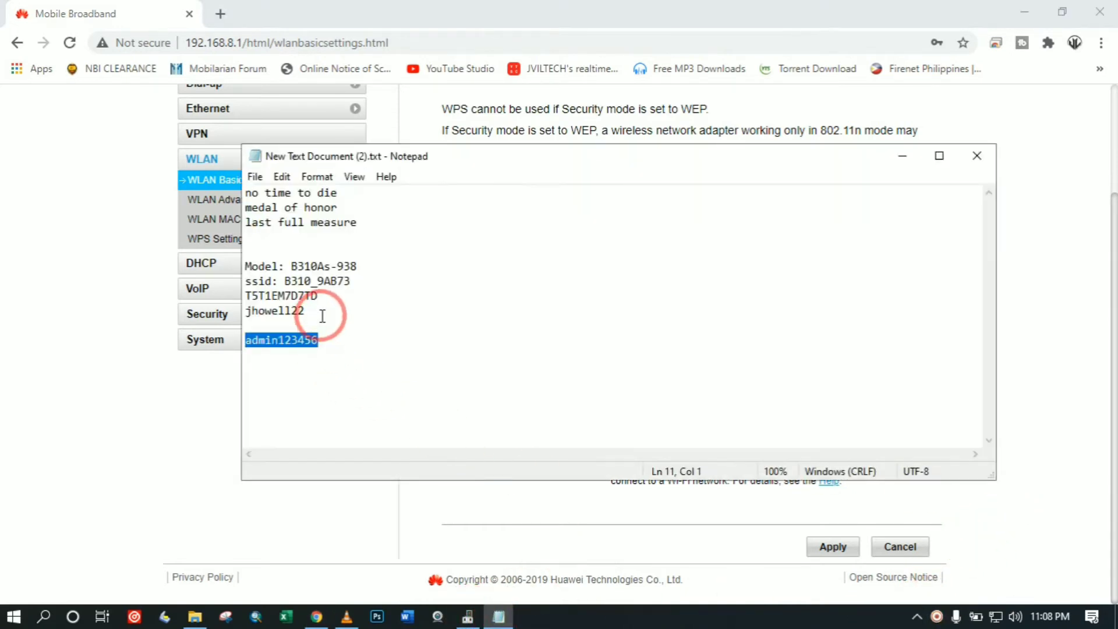
{"action": "left_click_drag", "start_coordinate": [421, 156], "coordinate": [929, 237]}
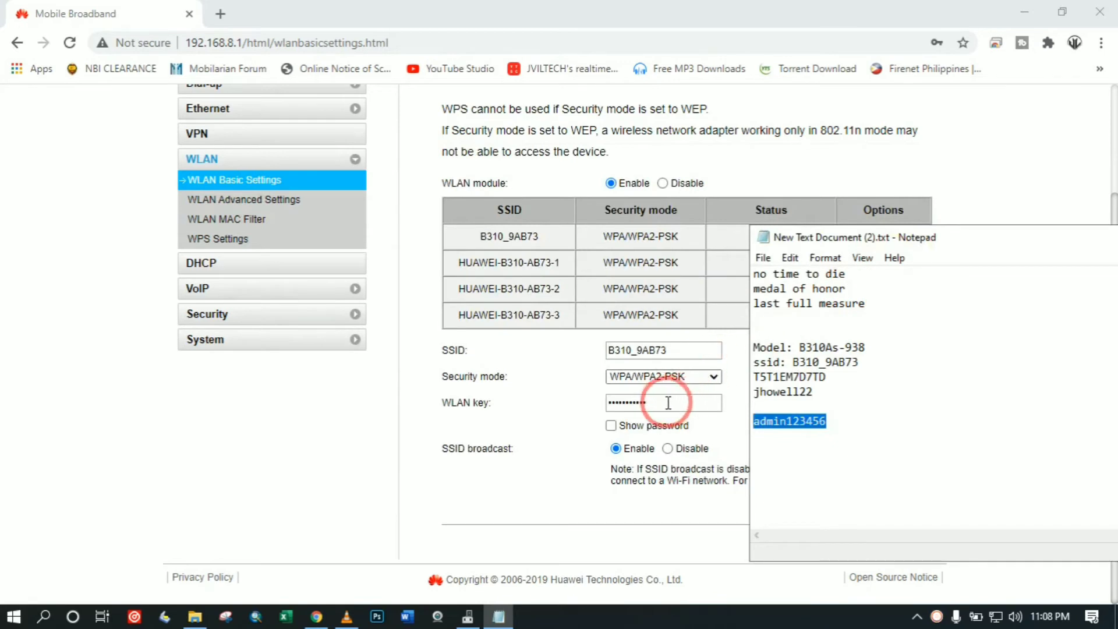
{"action": "left_click", "coordinate": [610, 426]}
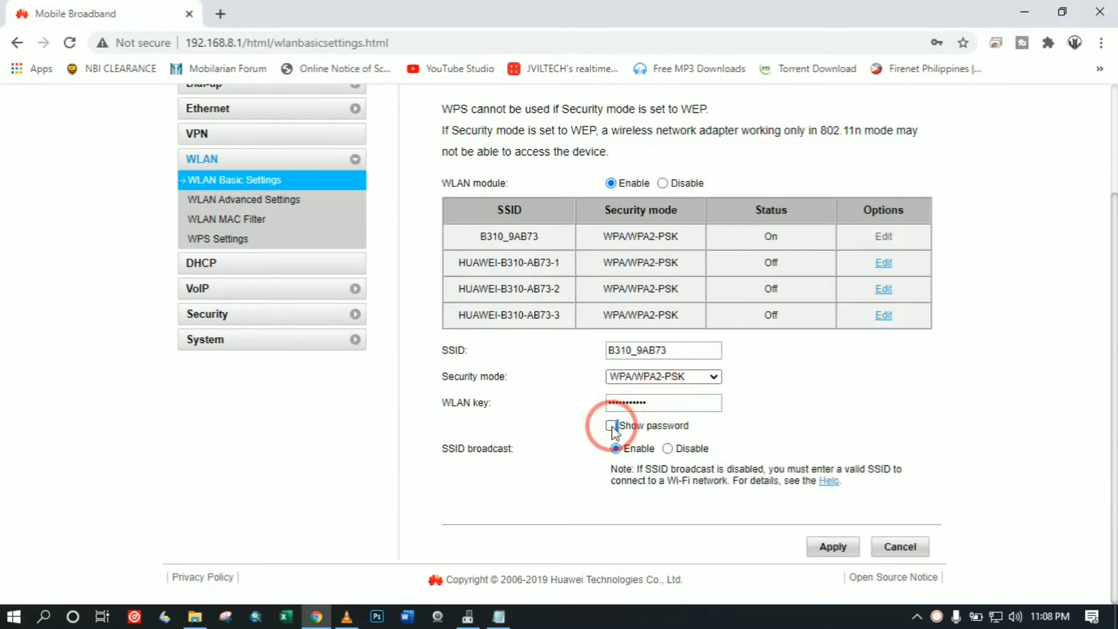
{"action": "left_click", "coordinate": [498, 617]}
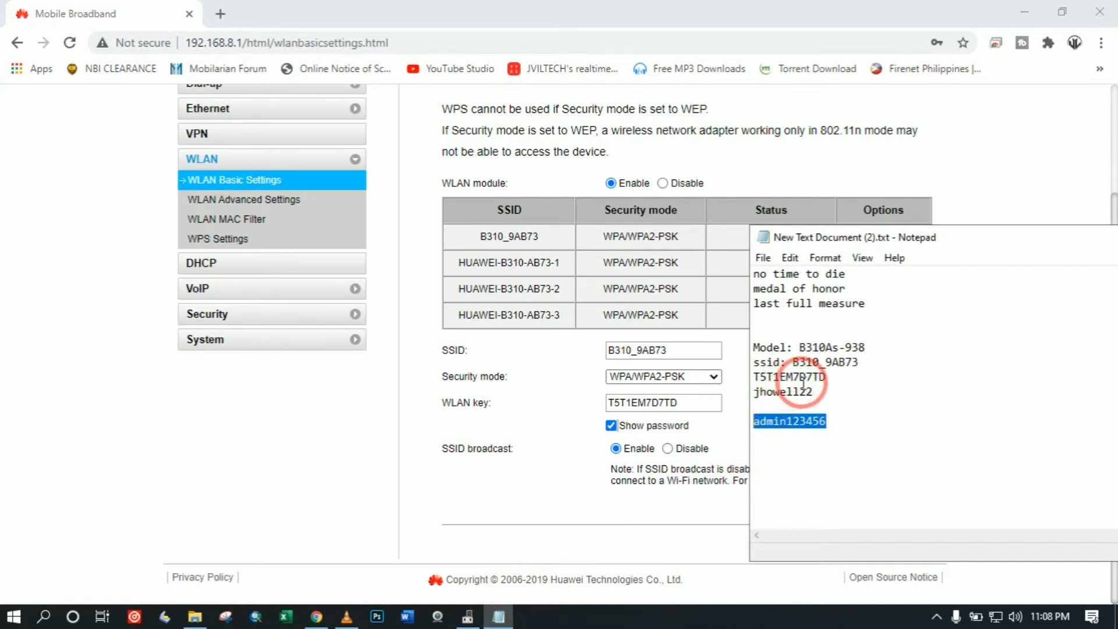
{"action": "left_click", "coordinate": [557, 415]}
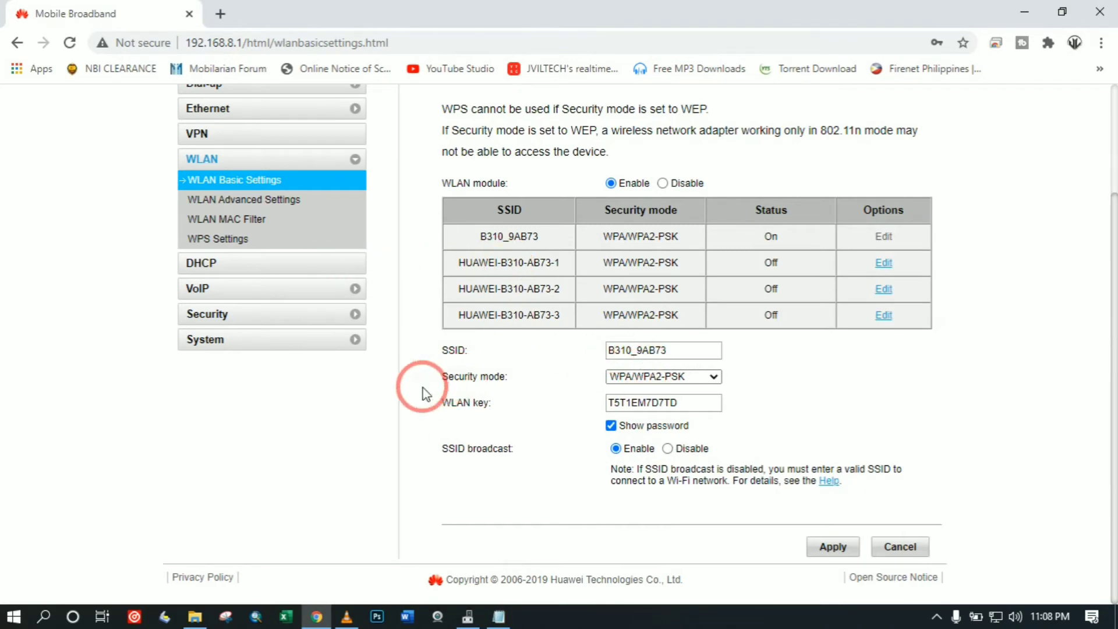
{"action": "scroll", "coordinate": [378, 375], "scroll_direction": "up", "scroll_amount": 3}
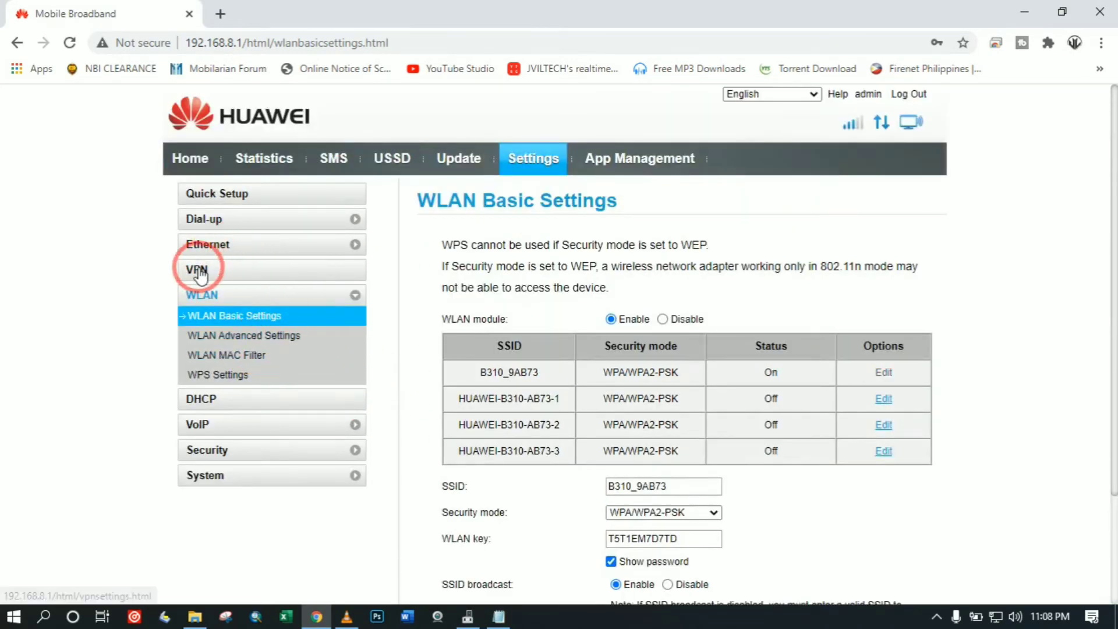
Verify Globe Tattoo Broadband - Prepaid is the default dial-up profile, then open Network Settings.
{"action": "left_click", "coordinate": [211, 227]}
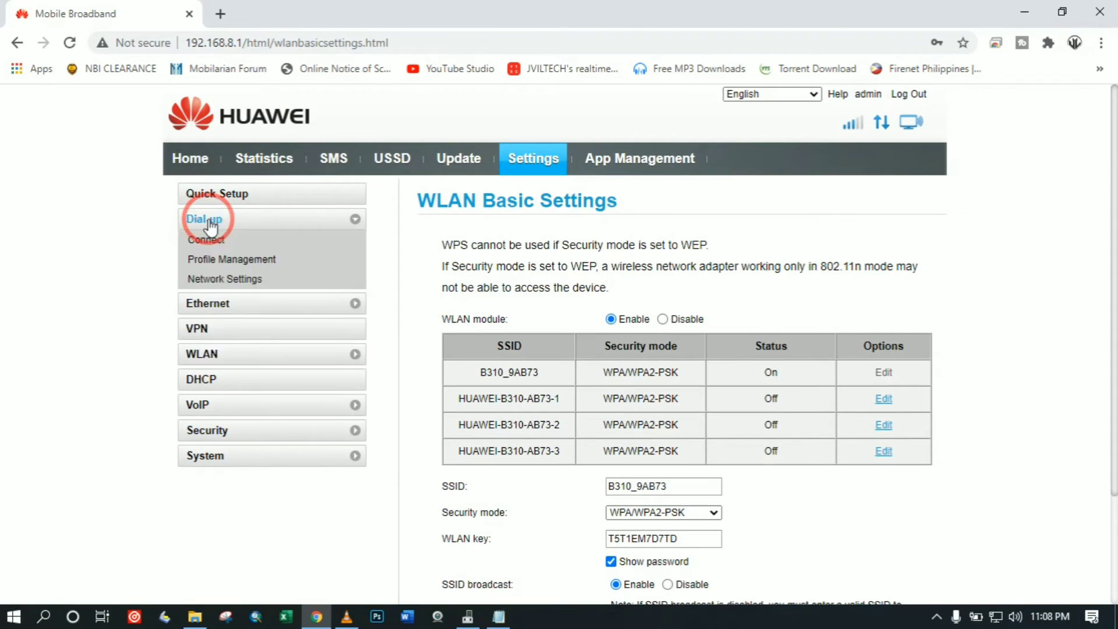
{"action": "left_click", "coordinate": [226, 260]}
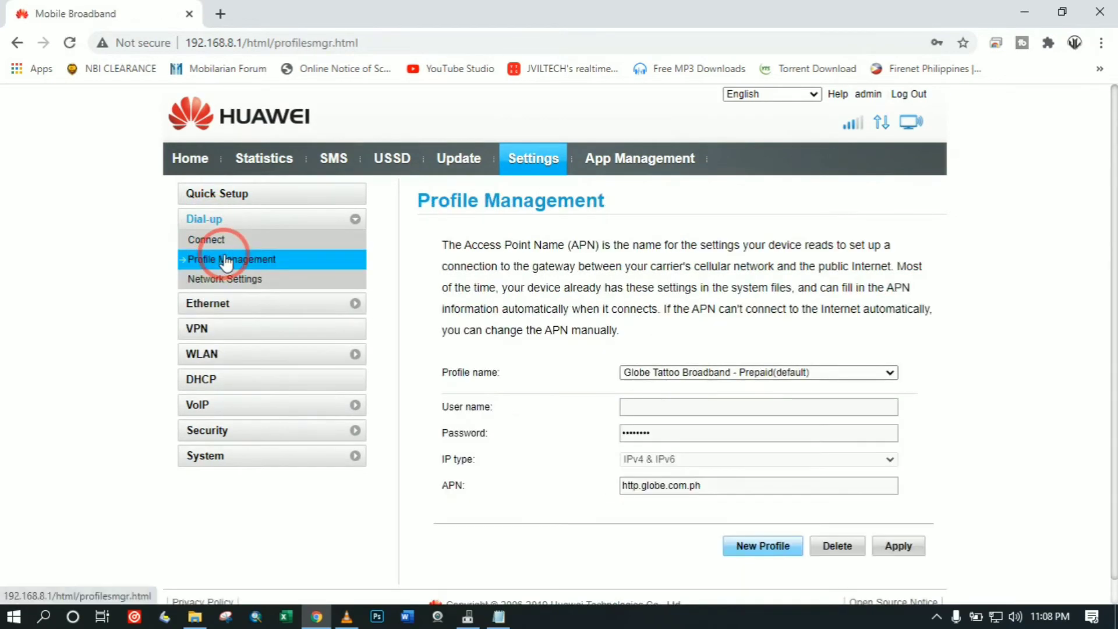
{"action": "left_click", "coordinate": [683, 375]}
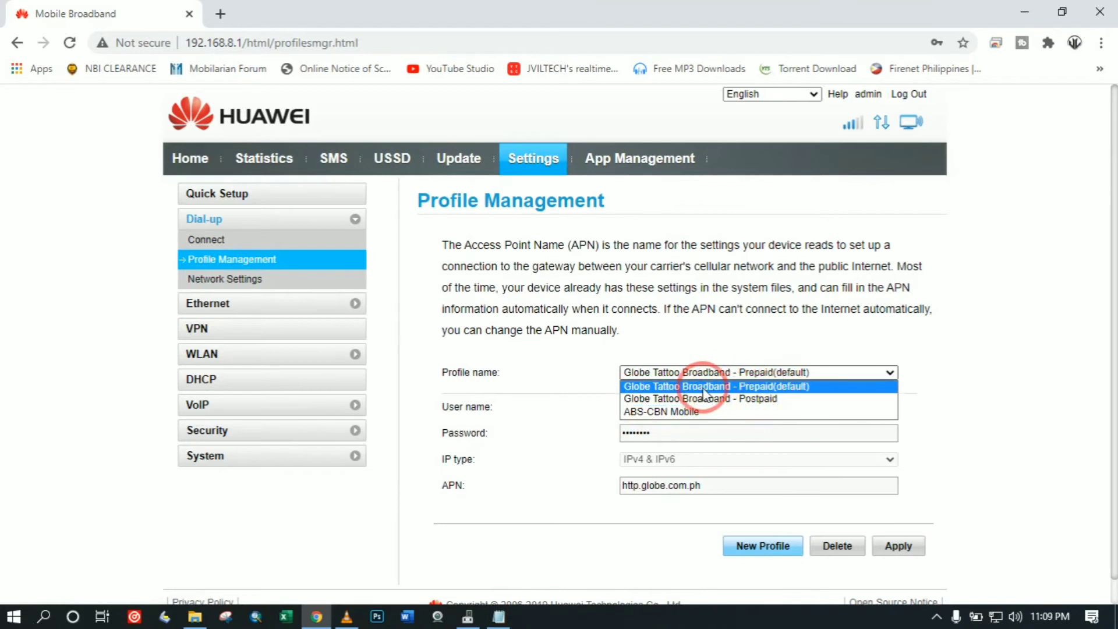
{"action": "left_click", "coordinate": [967, 401]}
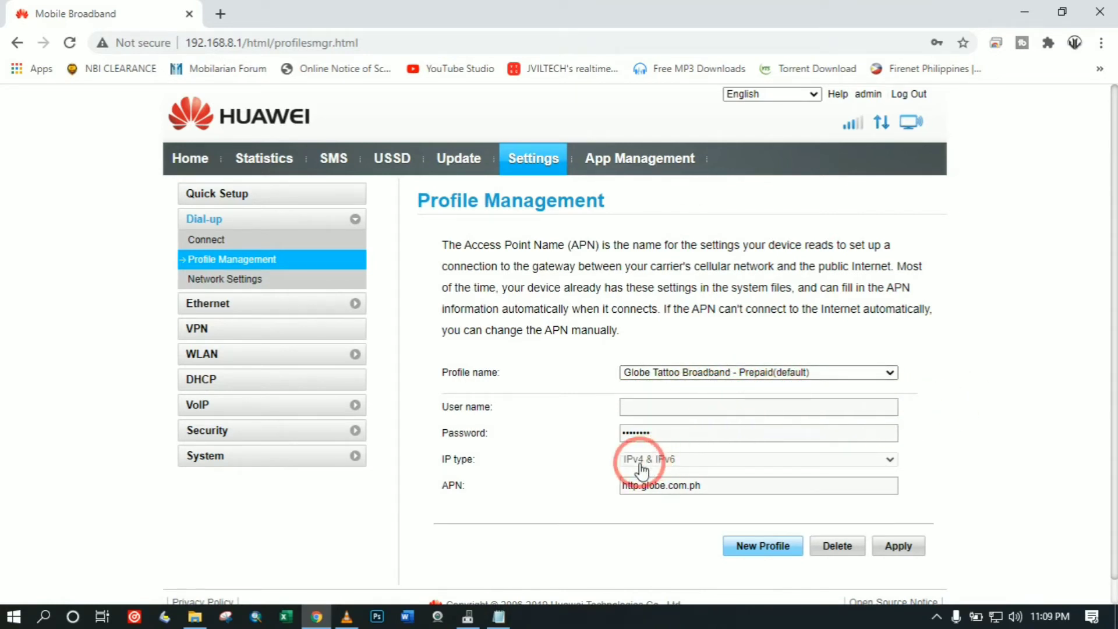
{"action": "left_click", "coordinate": [214, 282]}
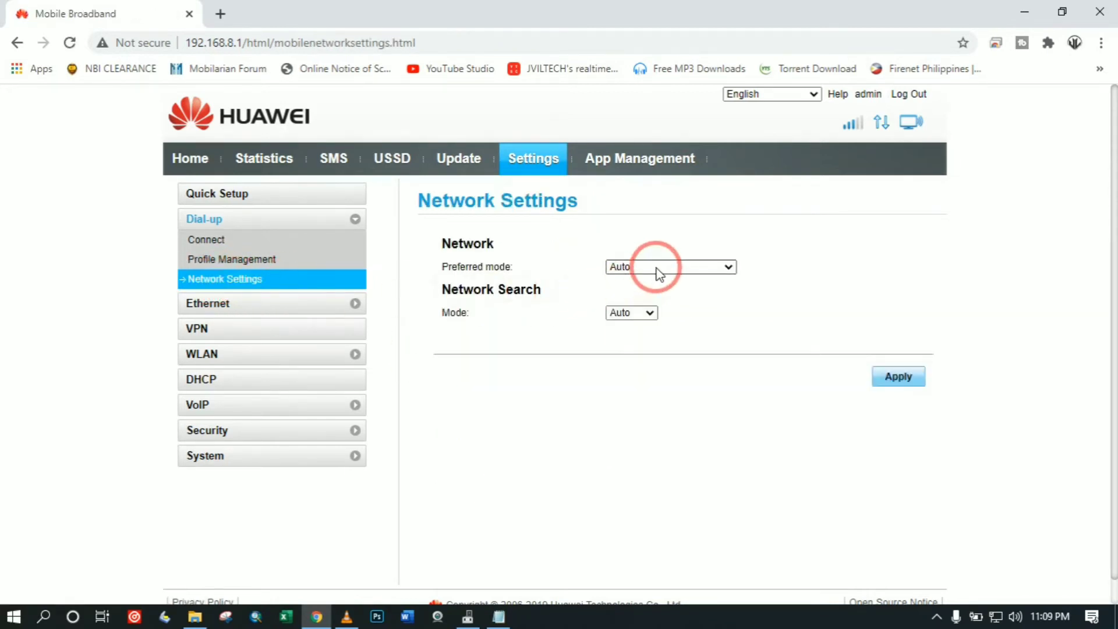
Apply B41 LTE-TDD (2500Mhz) as preferred mode, keeping network search on Auto, and confirm the disconnect.
{"action": "left_click", "coordinate": [655, 269]}
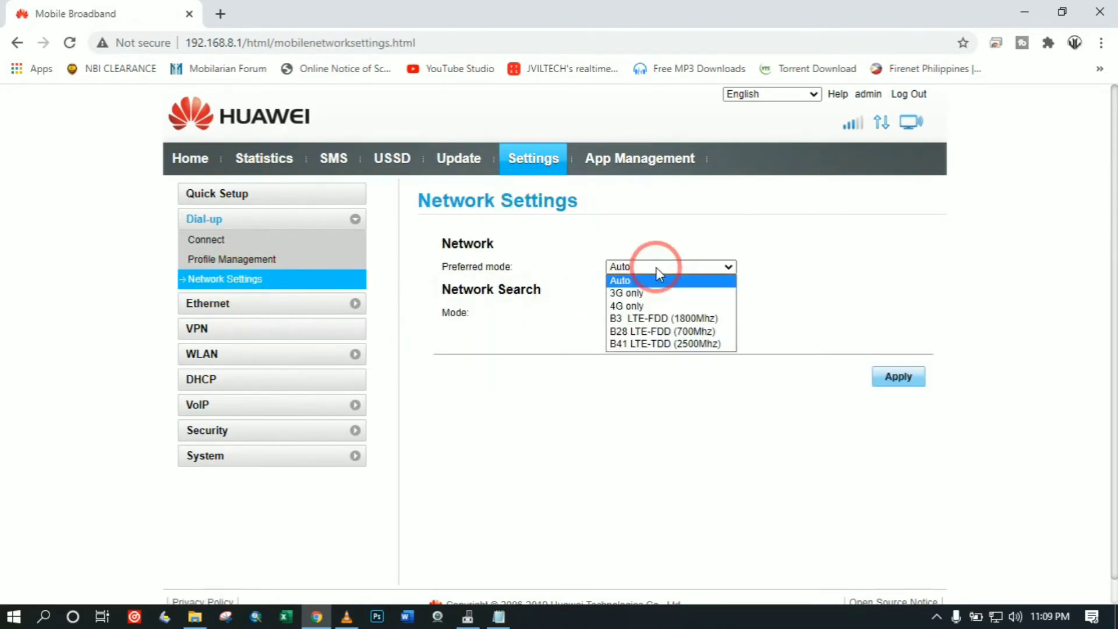
{"action": "left_click", "coordinate": [642, 345]}
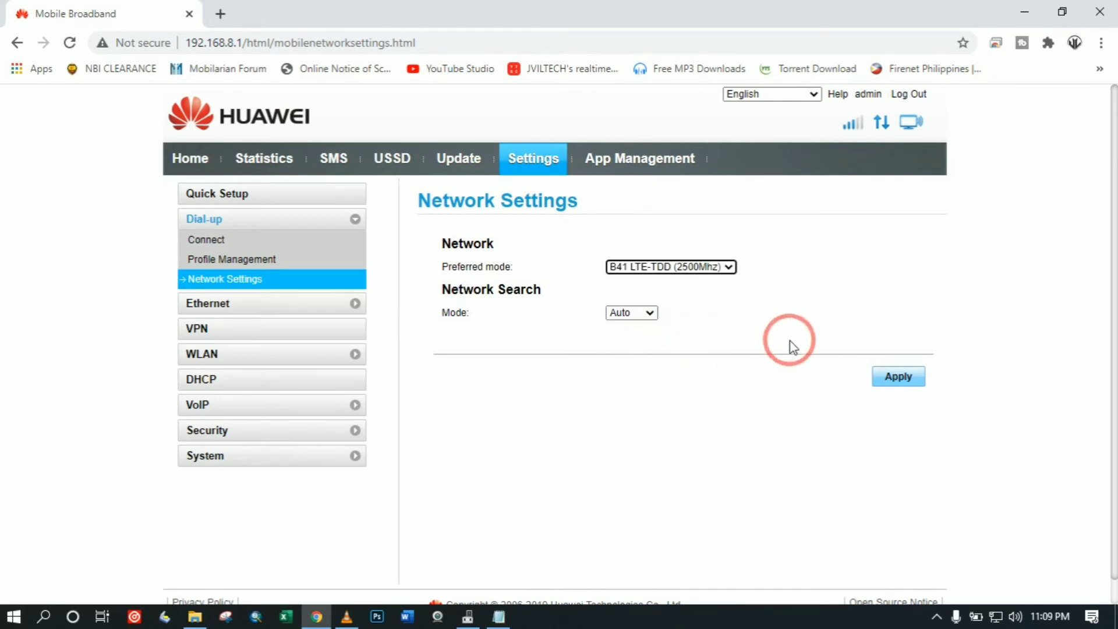
{"action": "left_click", "coordinate": [646, 317]}
{"action": "left_click", "coordinate": [645, 319]}
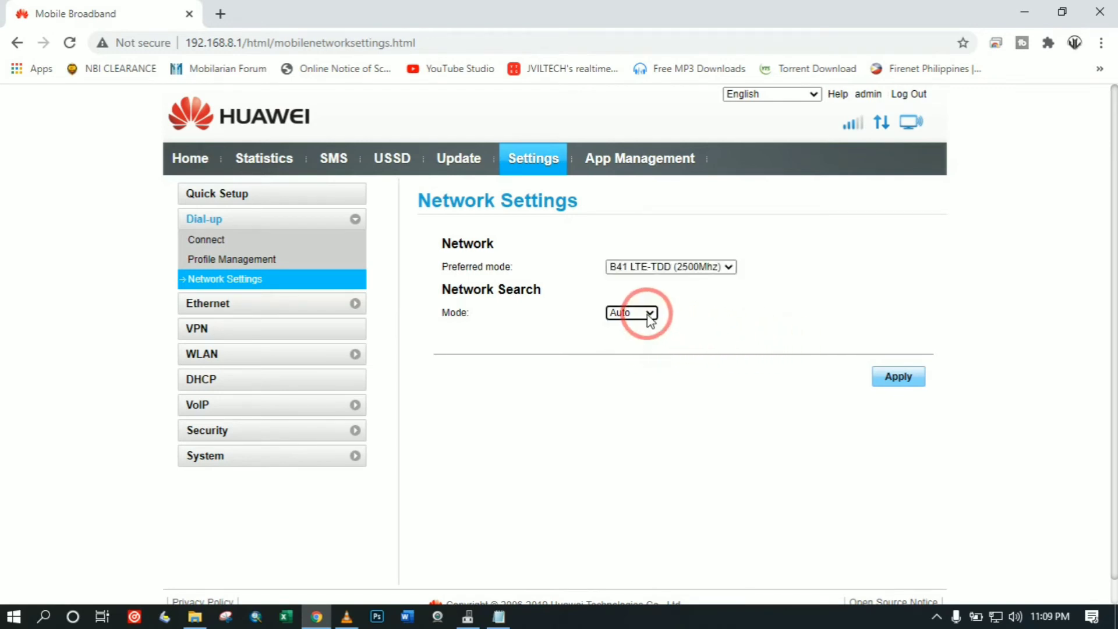
{"action": "left_click", "coordinate": [882, 378]}
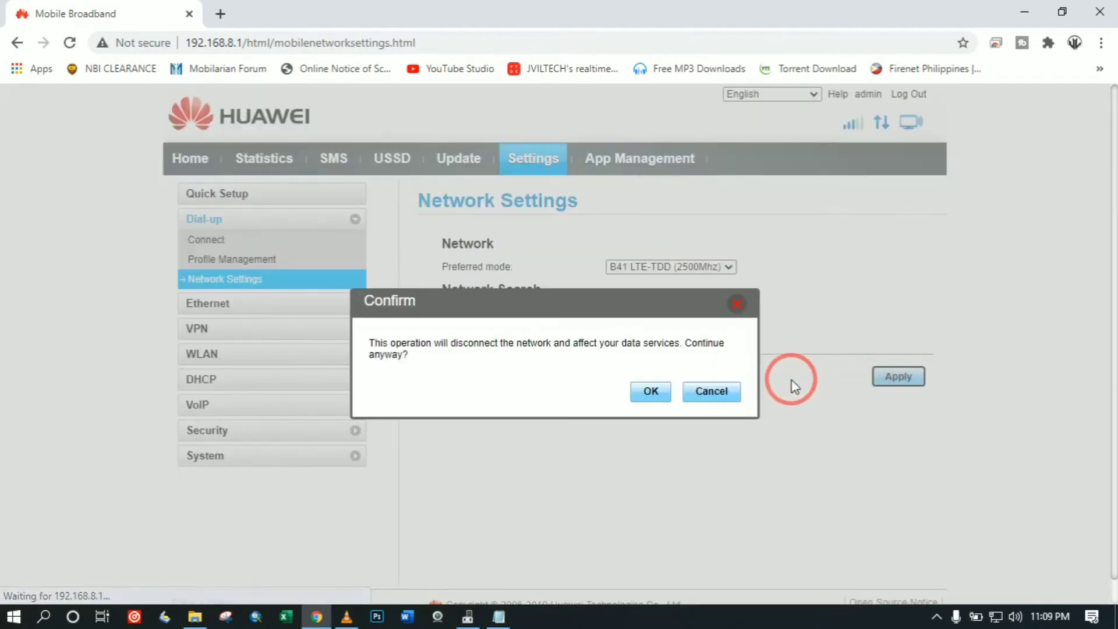
{"action": "left_click", "coordinate": [654, 392]}
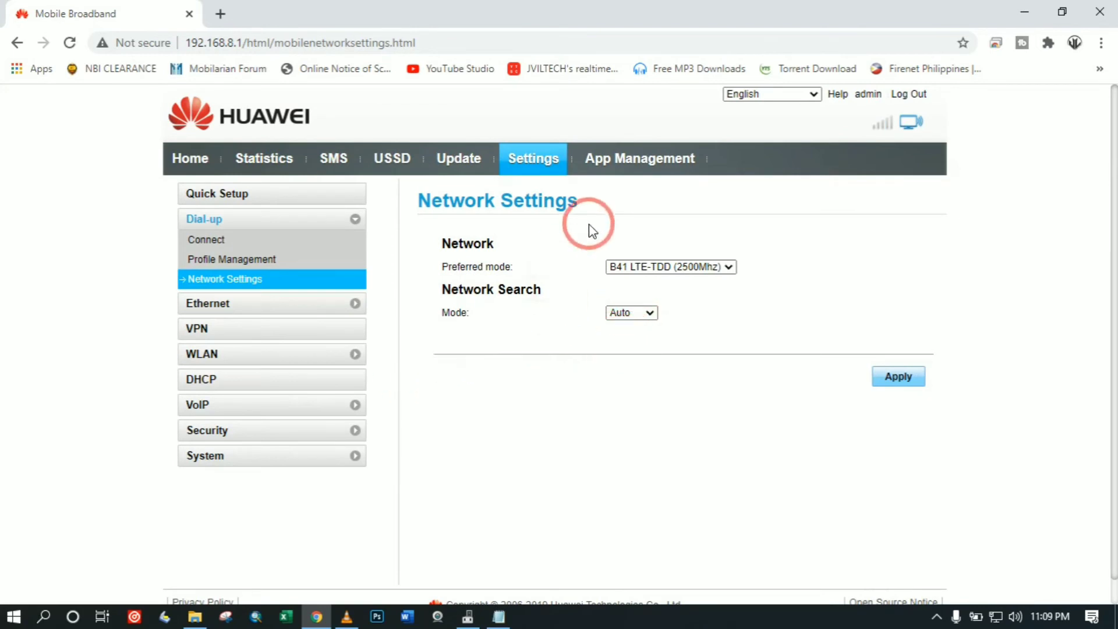
Apply 4G only as the preferred mode, dismiss the success note, and switch to the Fast.com tab.
{"action": "mouse_move", "coordinate": [884, 124]}
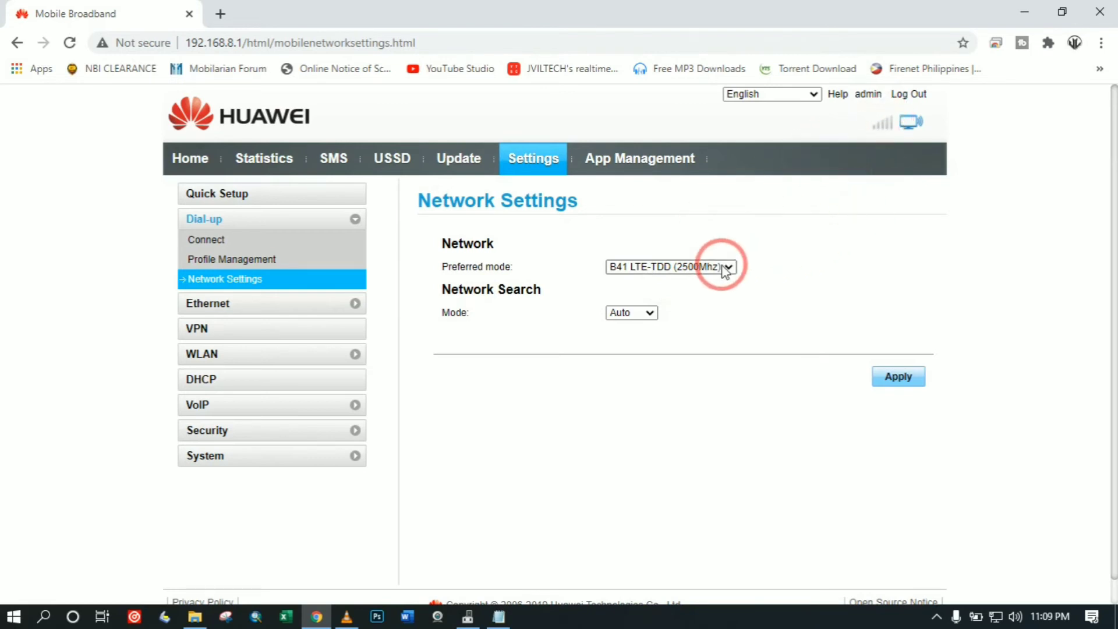
{"action": "left_click", "coordinate": [699, 268]}
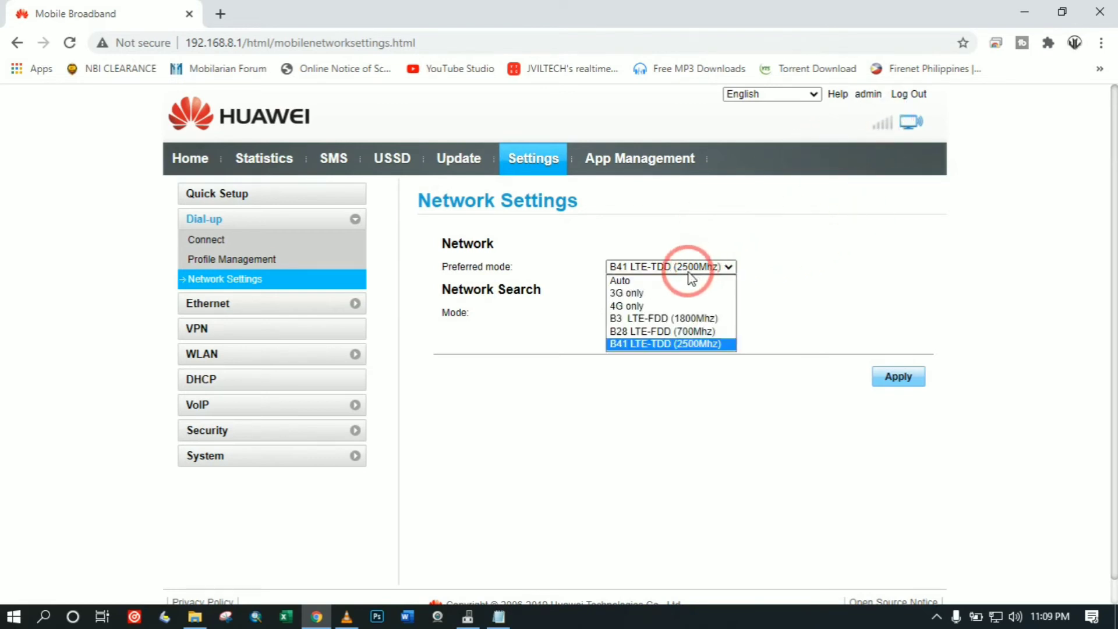
{"action": "left_click", "coordinate": [642, 308]}
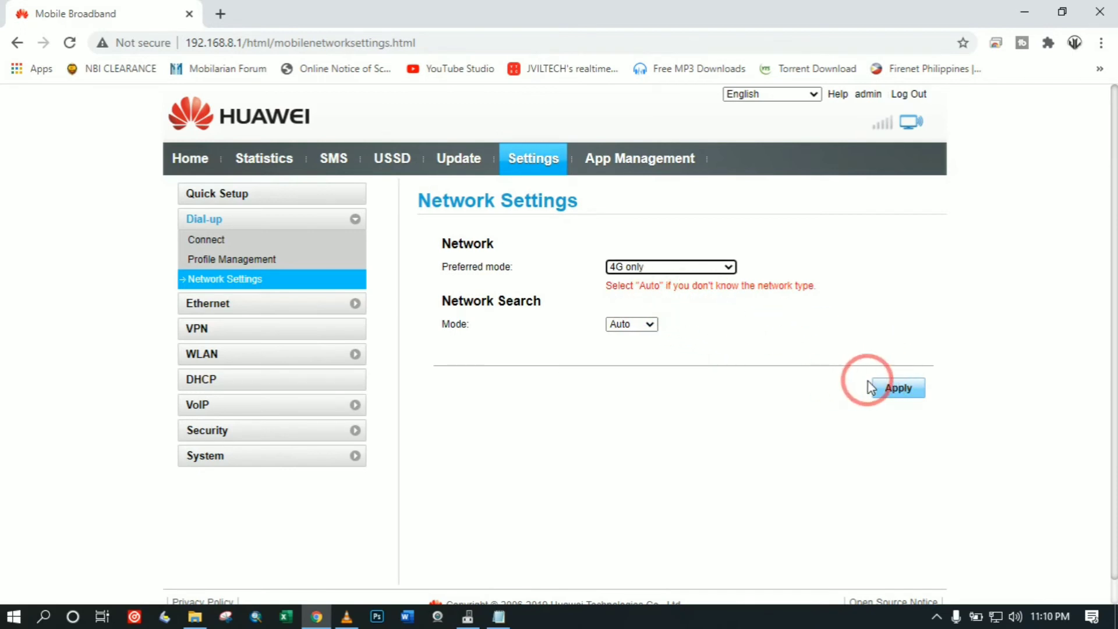
{"action": "left_click", "coordinate": [891, 386]}
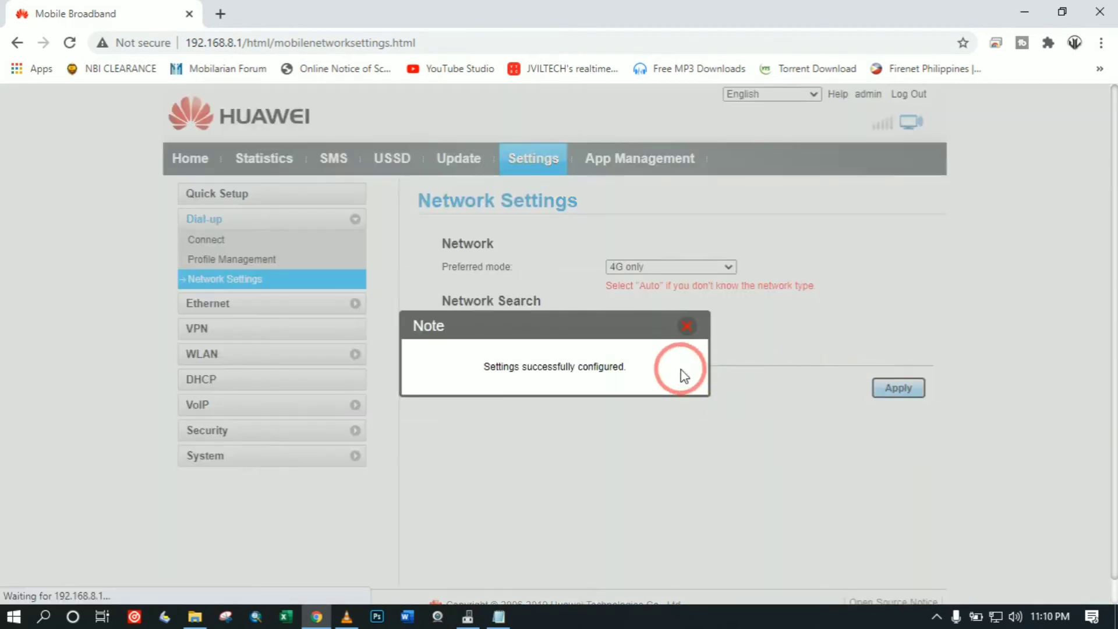
{"action": "left_click", "coordinate": [687, 329]}
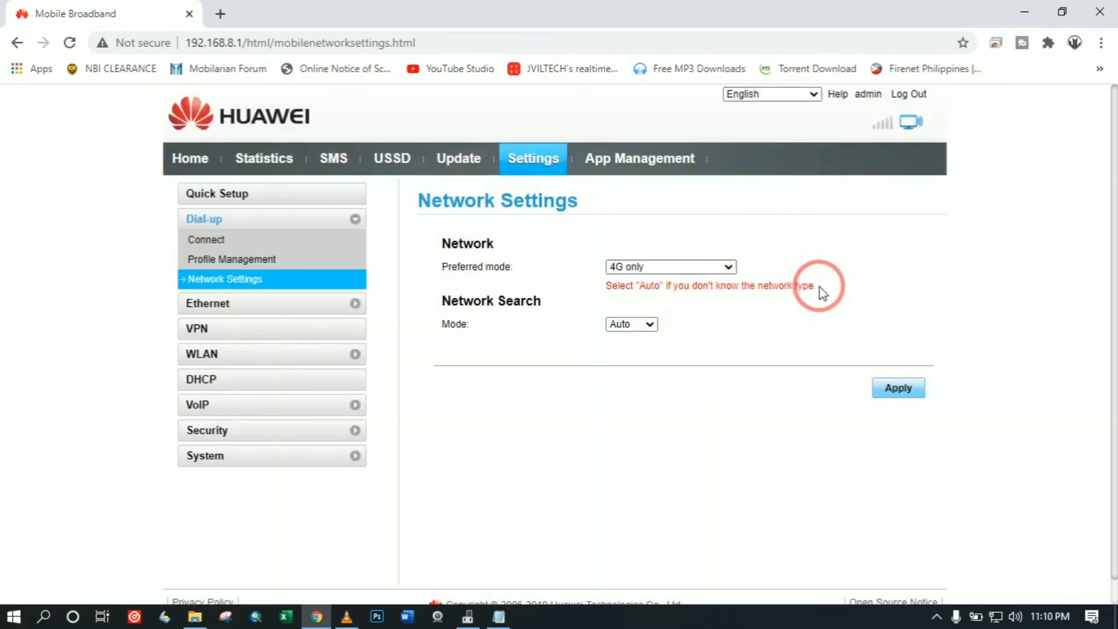
{"action": "left_click", "coordinate": [995, 617]}
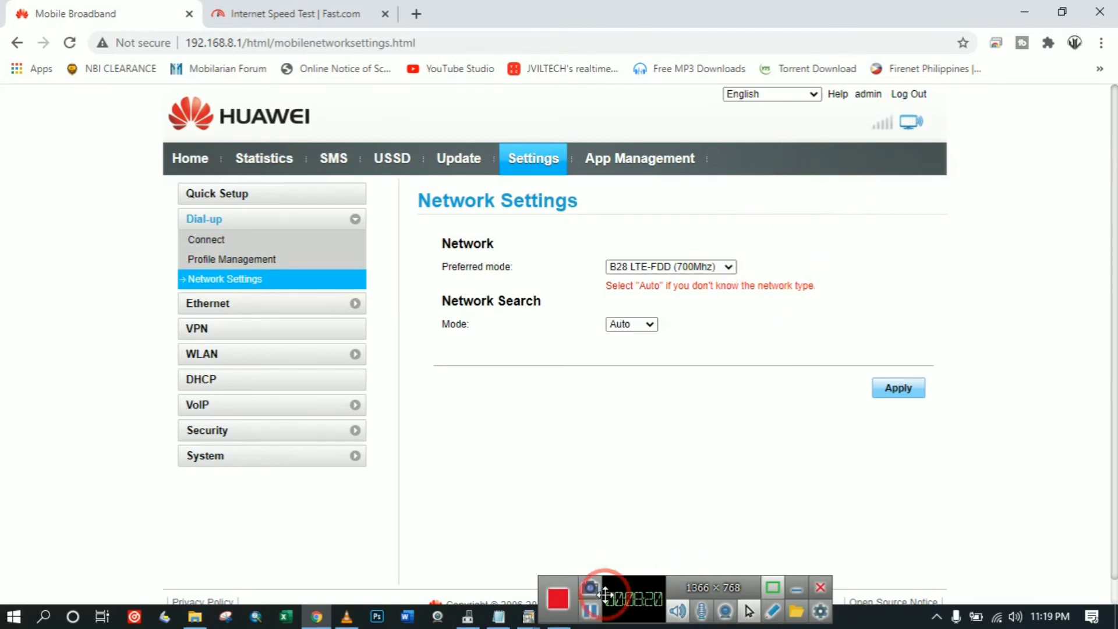
Return to the router page and apply B41 LTE-TDD (2500Mhz) as the preferred mode again.
{"action": "left_click", "coordinate": [593, 611]}
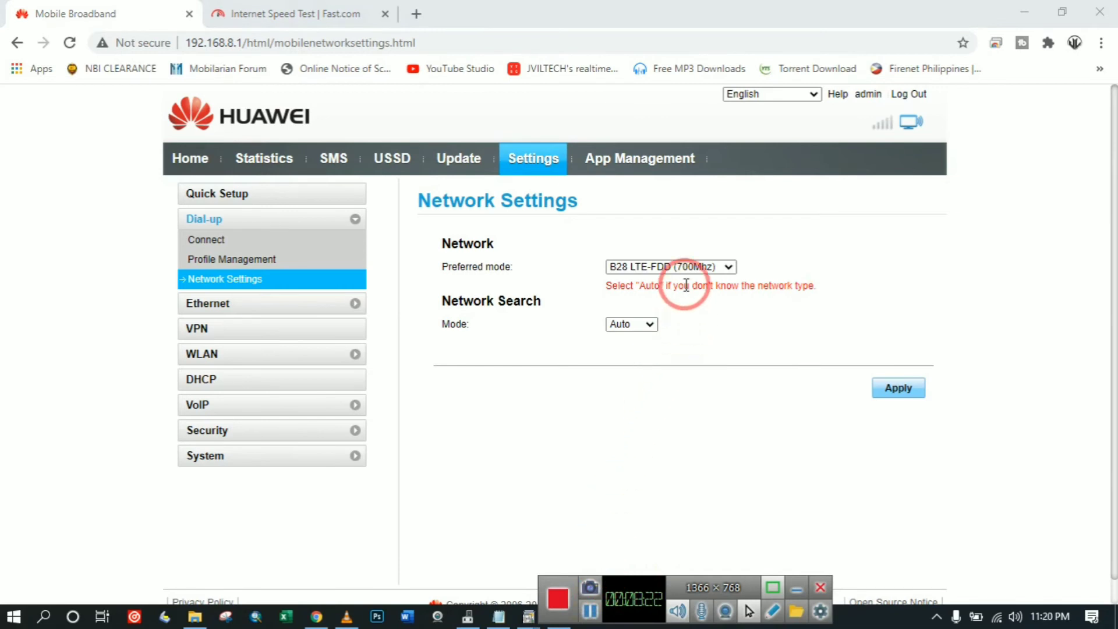
{"action": "left_click", "coordinate": [699, 267]}
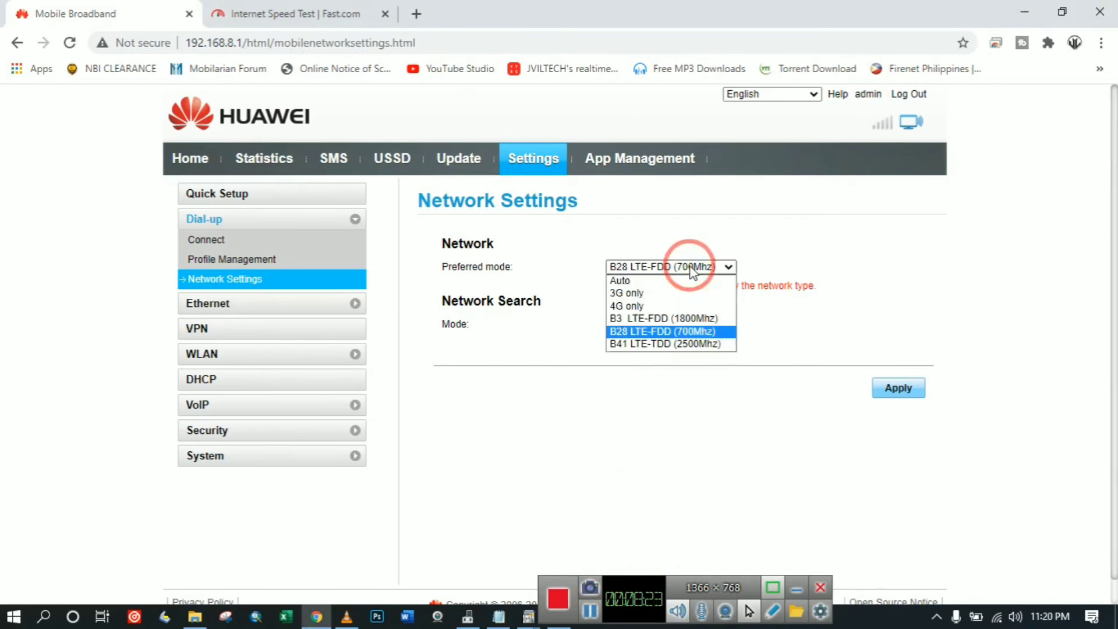
{"action": "left_click", "coordinate": [659, 343]}
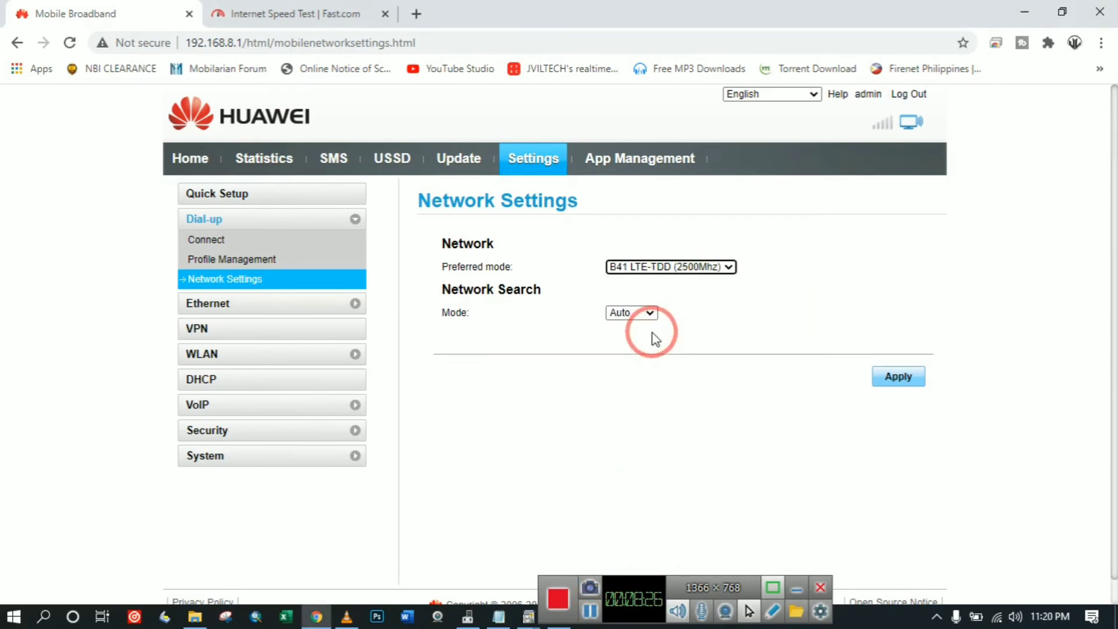
{"action": "left_click", "coordinate": [898, 378]}
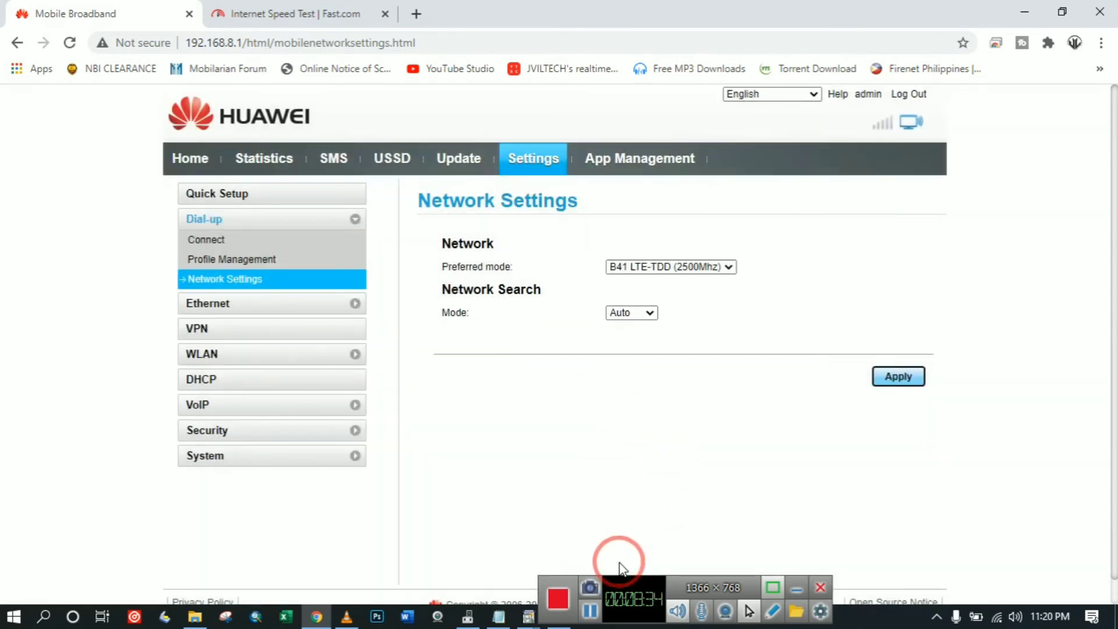
{"action": "left_click", "coordinate": [591, 610]}
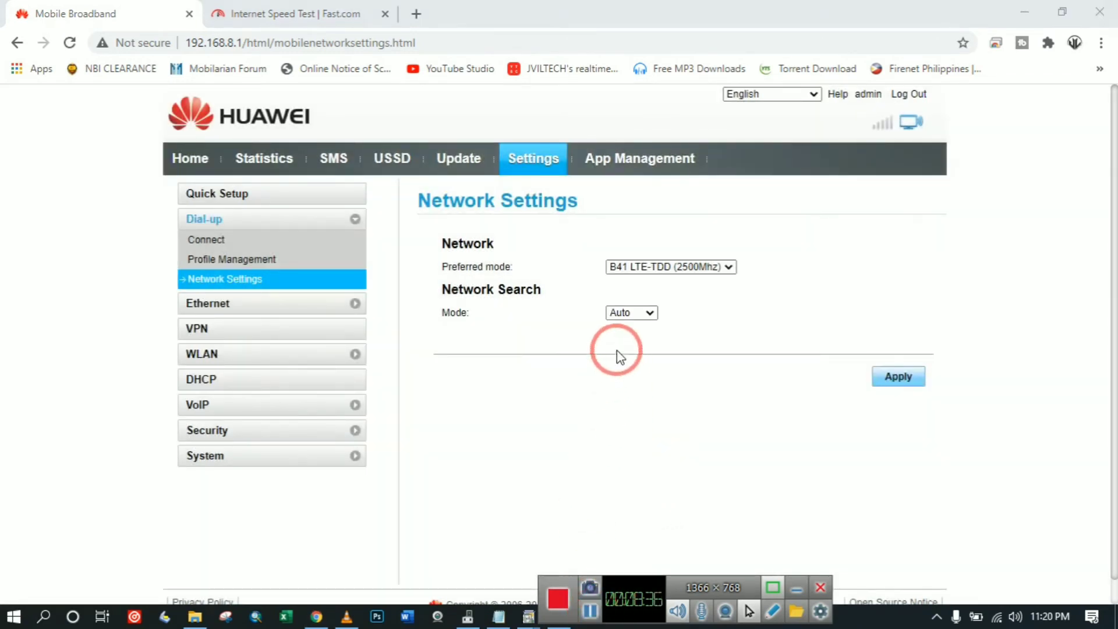
{"action": "left_click", "coordinate": [672, 267]}
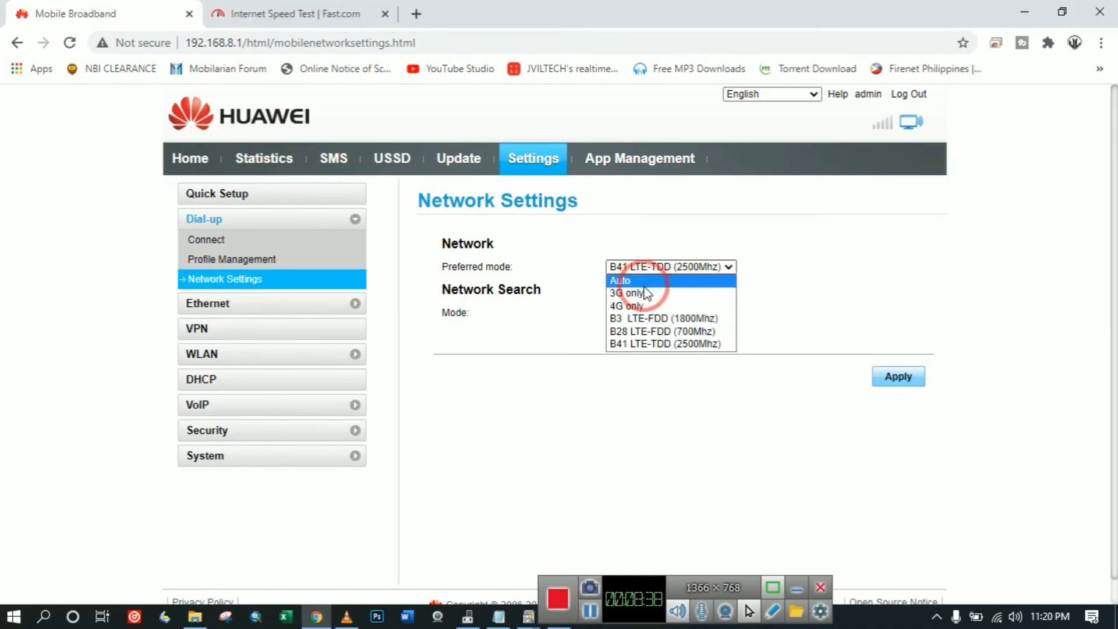
Apply B28 LTE-FDD (700Mhz) with Manual search, then cancel the list showing only SMART 4G-LTE (forbidden).
{"action": "left_click", "coordinate": [633, 330]}
{"action": "left_click", "coordinate": [634, 326]}
{"action": "left_click", "coordinate": [628, 351]}
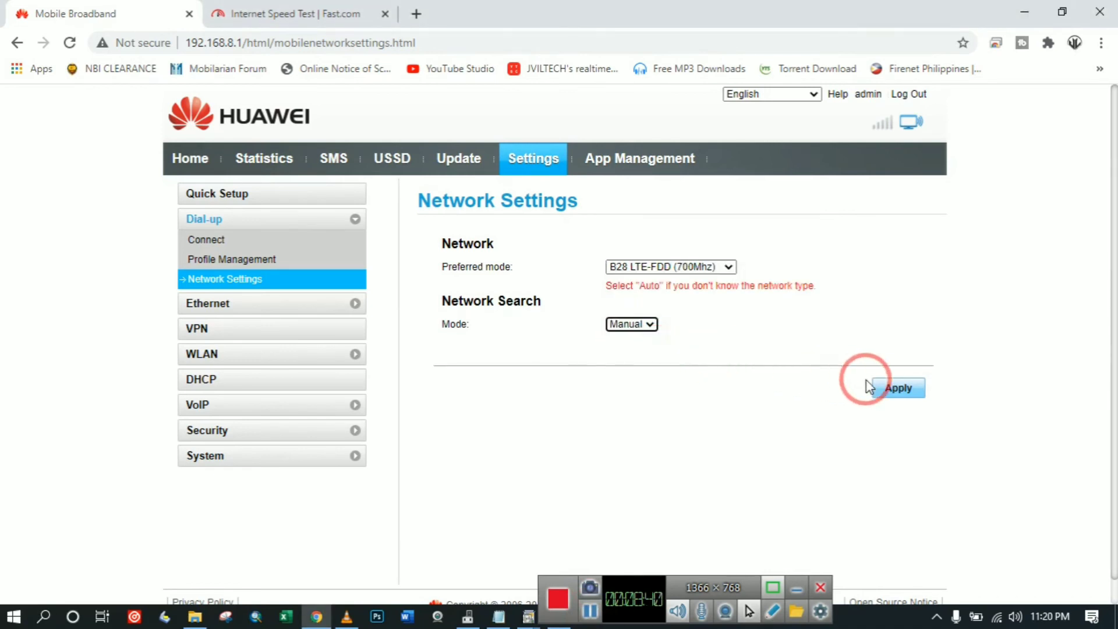
{"action": "left_click", "coordinate": [896, 387]}
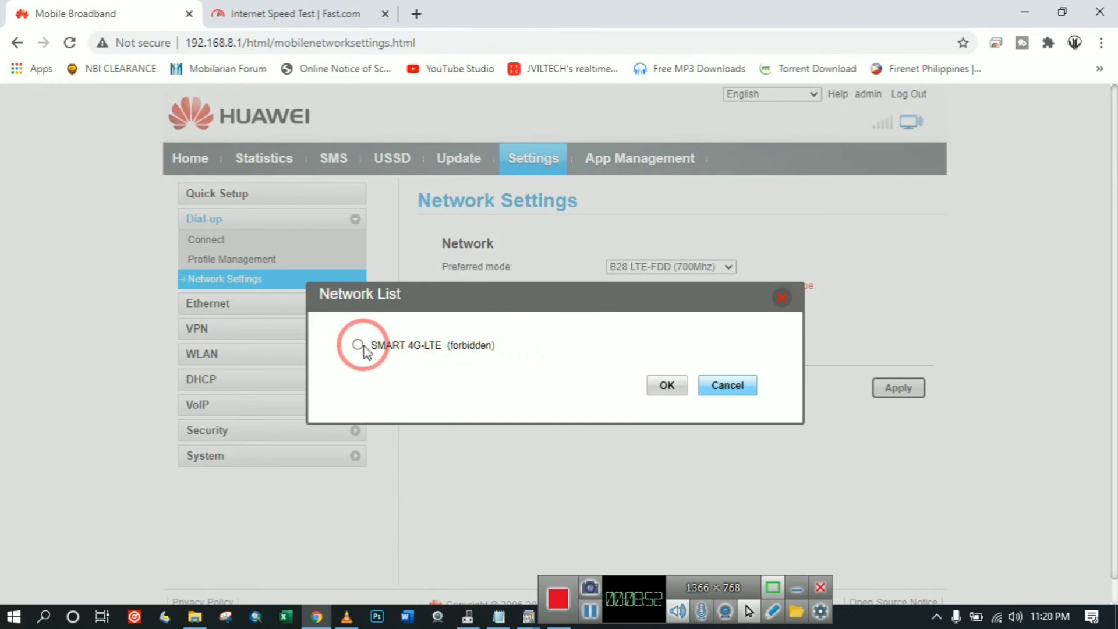
{"action": "left_click_drag", "start_coordinate": [380, 349], "coordinate": [447, 358]}
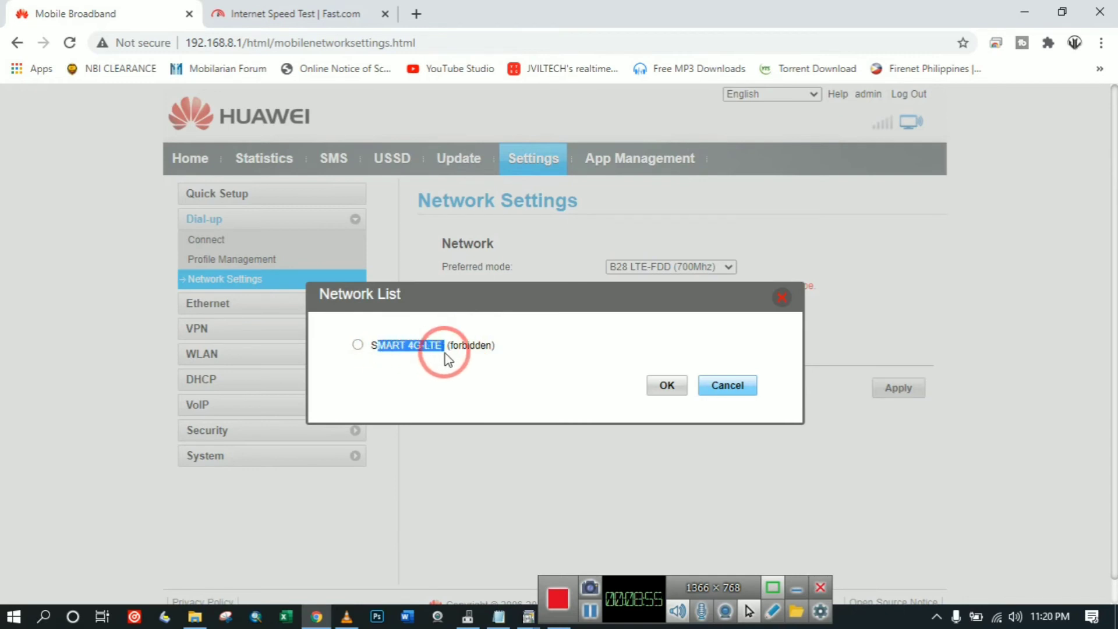
{"action": "left_click", "coordinate": [732, 387]}
{"action": "left_click", "coordinate": [675, 268]}
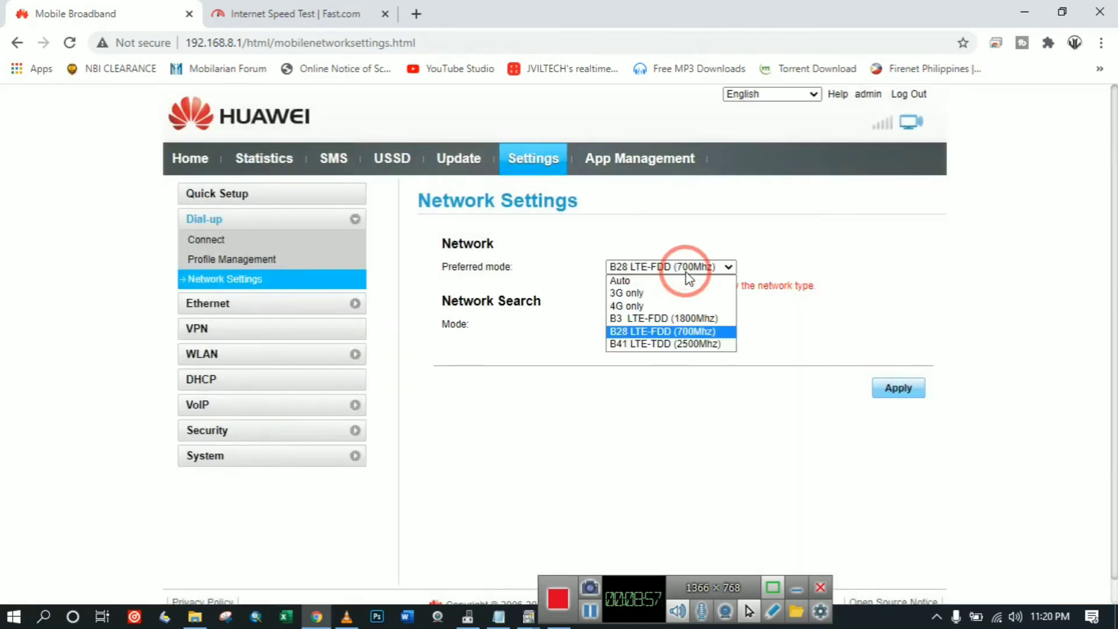
Run a manual network search on B3 LTE-FDD (1800Mhz) and close the resulting Network List.
{"action": "left_click", "coordinate": [656, 318]}
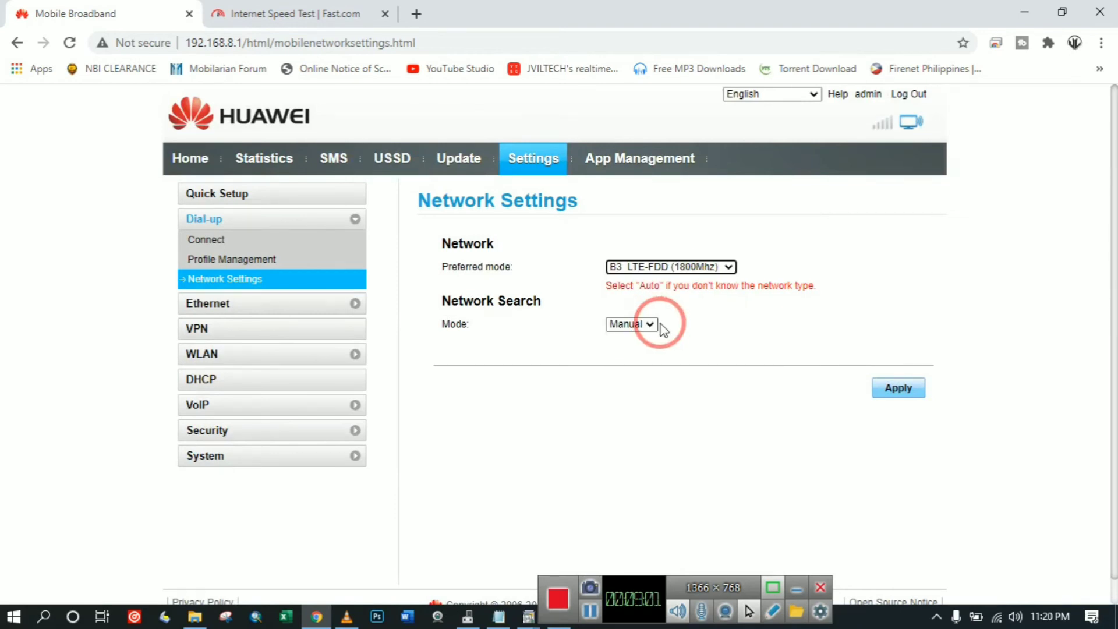
{"action": "left_click", "coordinate": [894, 385]}
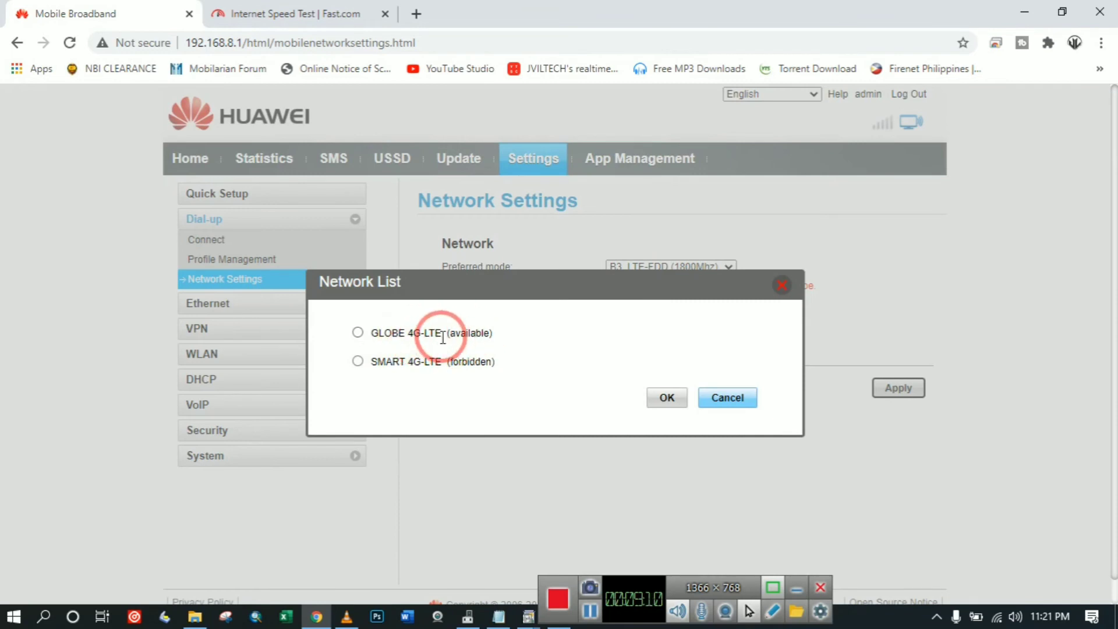
{"action": "left_click", "coordinate": [782, 288]}
Apply B41 LTE-TDD (2500Mhz) with manual search and confirm the disconnect warning.
{"action": "left_click", "coordinate": [669, 266]}
{"action": "left_click", "coordinate": [669, 343]}
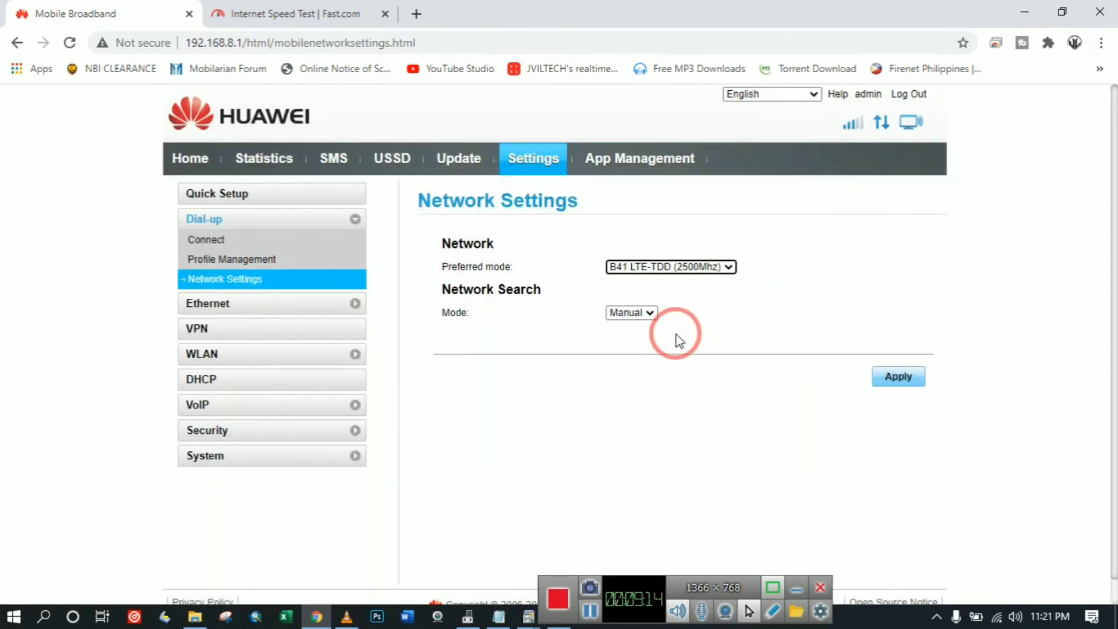
{"action": "left_click", "coordinate": [897, 376]}
{"action": "left_click", "coordinate": [646, 393]}
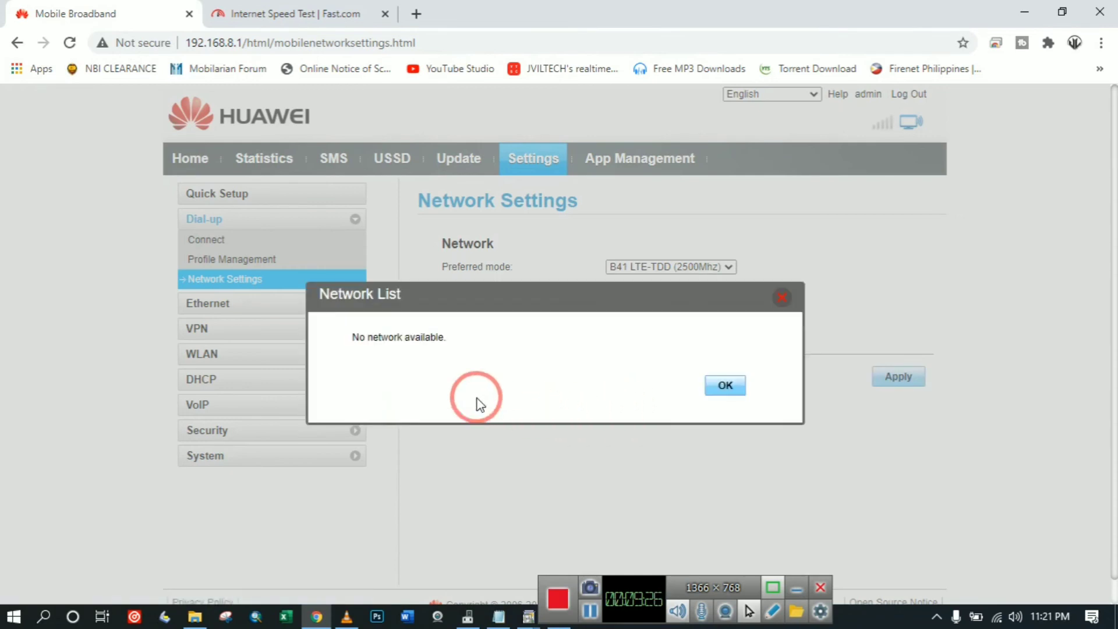
Dismiss the 'No network available' note and apply B3 LTE-FDD (1800Mhz) with Auto search.
{"action": "left_click", "coordinate": [725, 385]}
{"action": "left_click", "coordinate": [671, 266]}
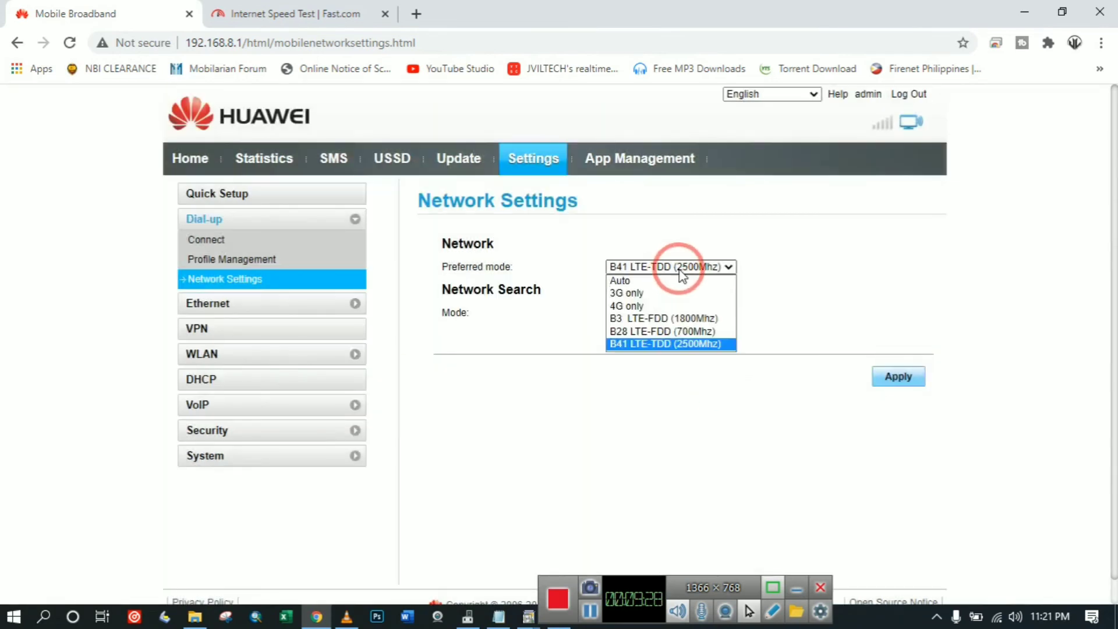
{"action": "left_click", "coordinate": [635, 317]}
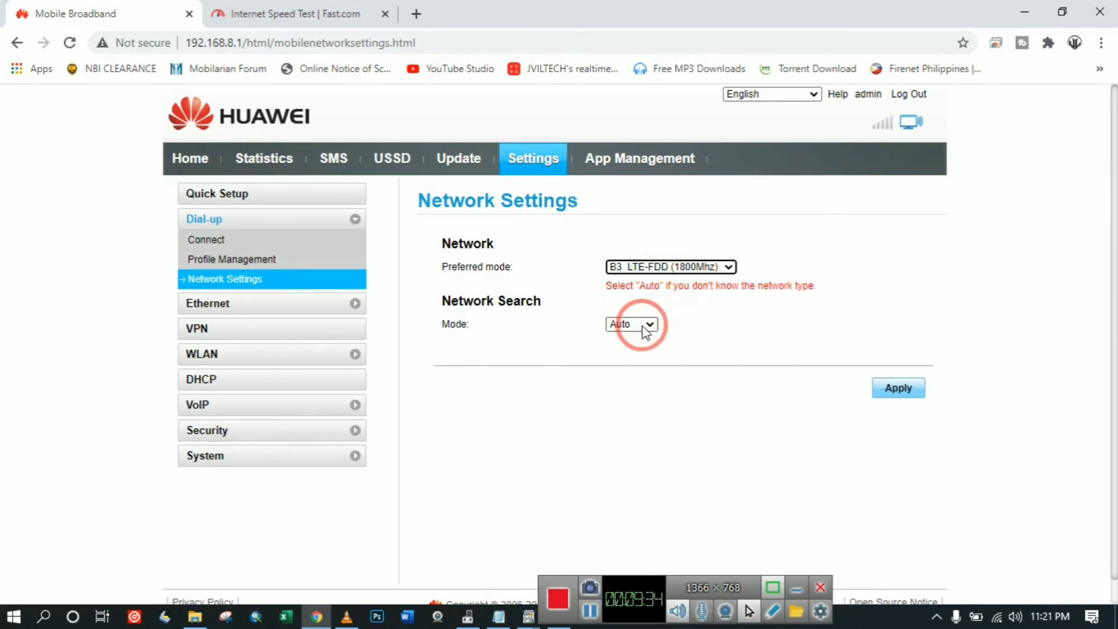
{"action": "left_click", "coordinate": [896, 386]}
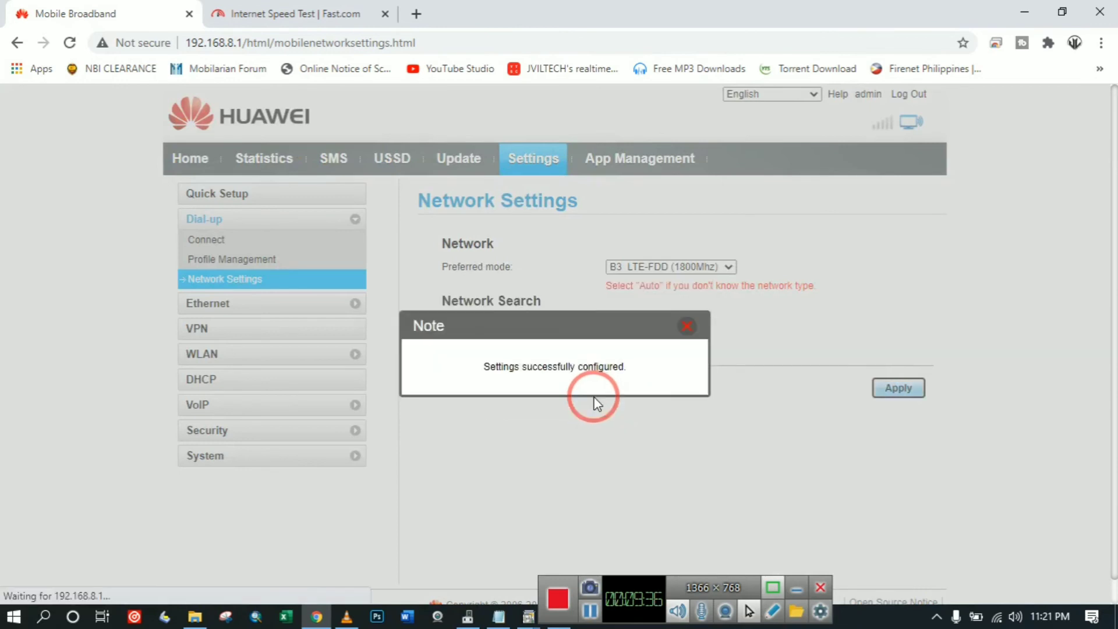